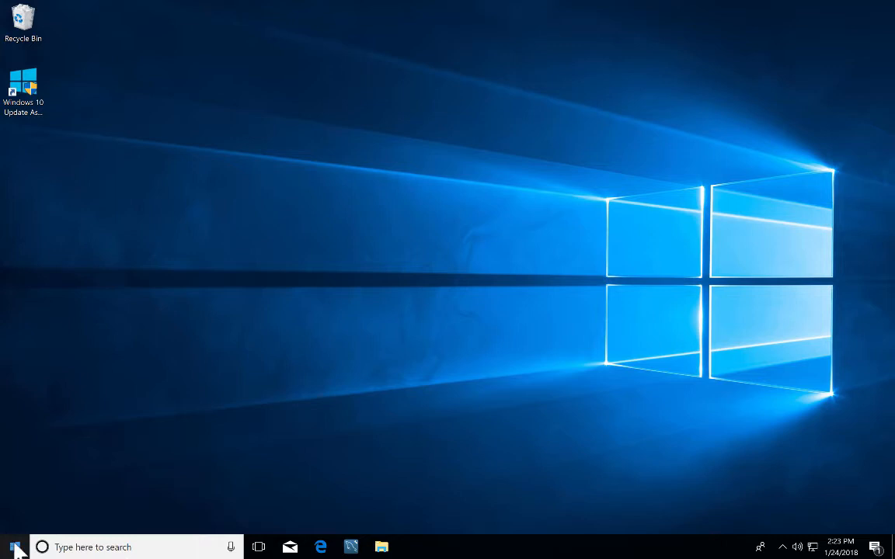
Expand the Anaconda3 (64-bit) Start menu group and show Anaconda Navigator's More options.
left_click(15, 548)
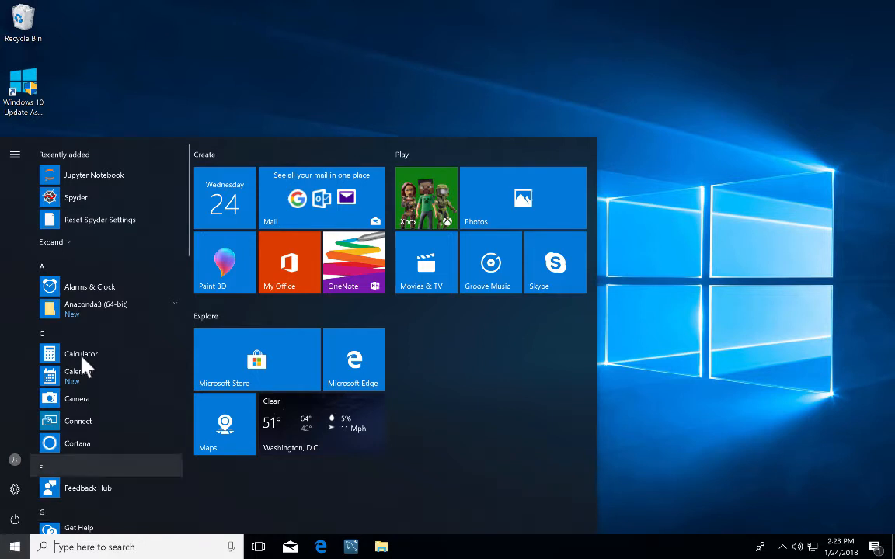
left_click(179, 311)
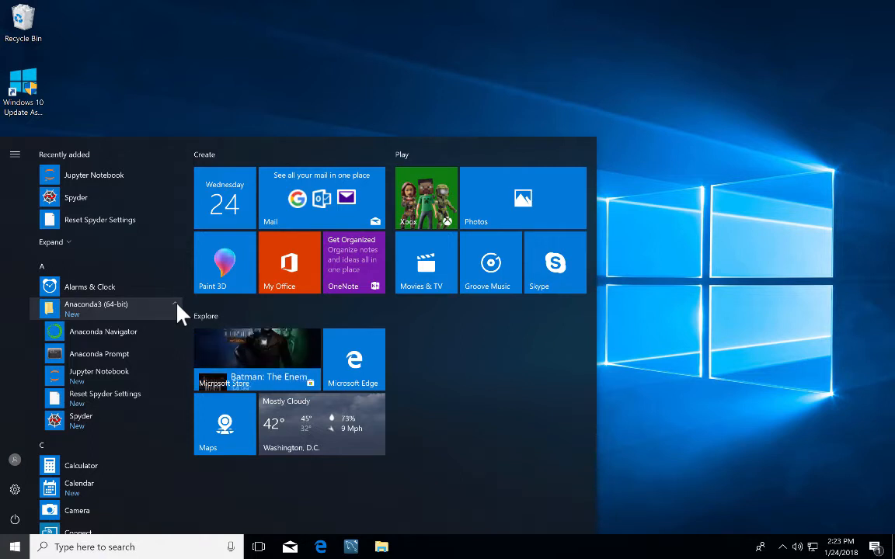
right_click(126, 336)
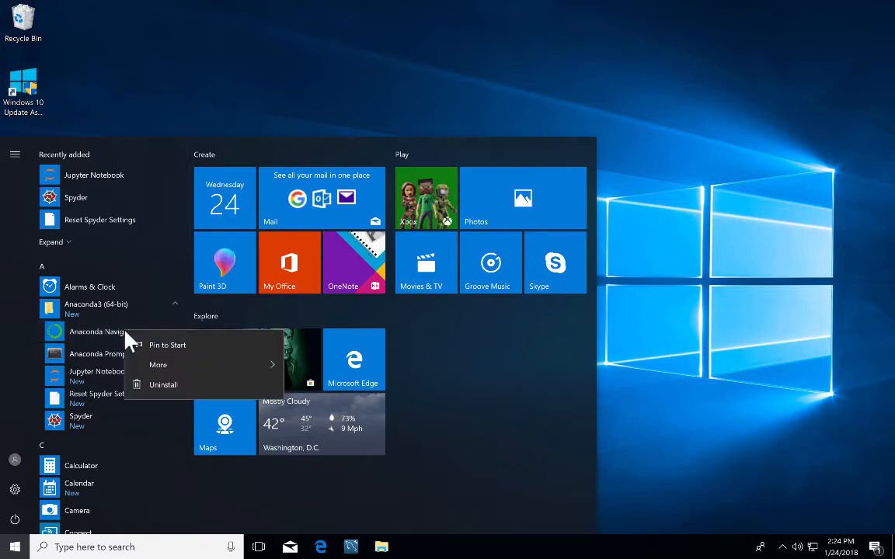
mouse_move(156, 371)
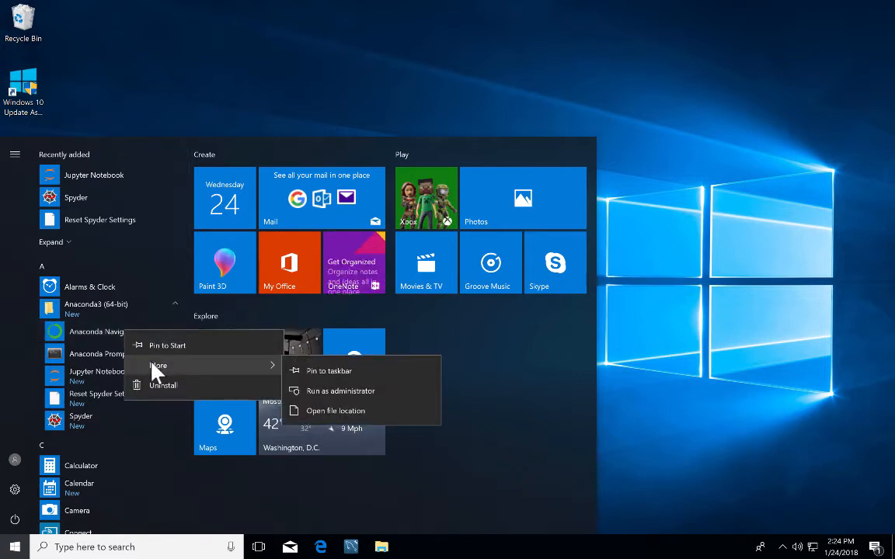
Pin both Anaconda Navigator and Anaconda Prompt to the taskbar, then dismiss the Start menu.
left_click(320, 379)
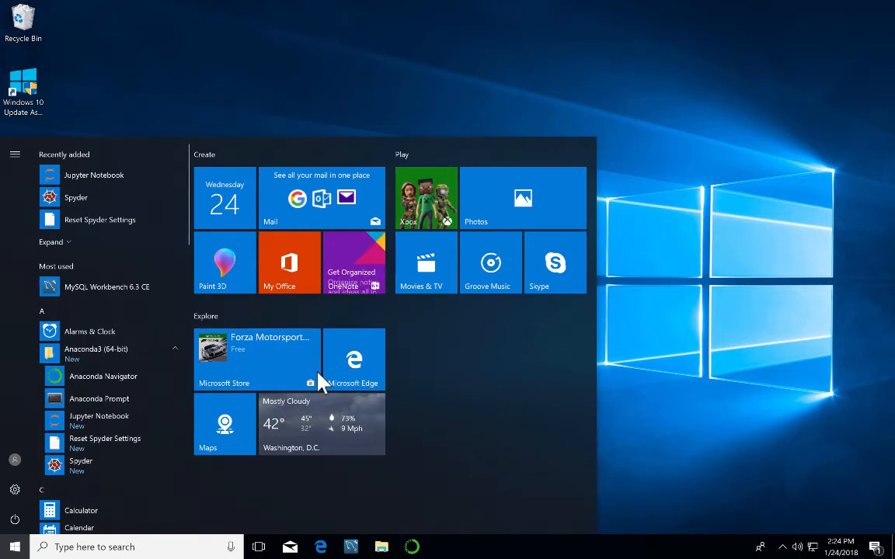
right_click(122, 402)
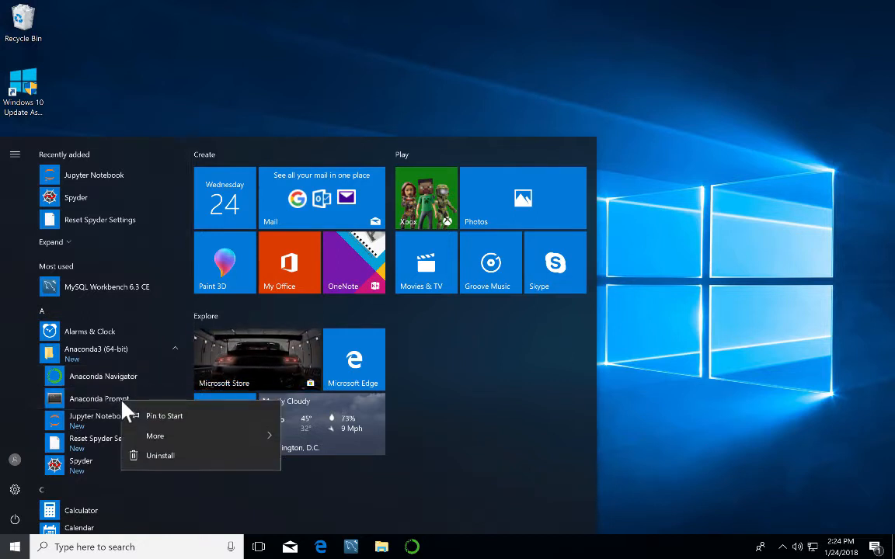
mouse_move(160, 443)
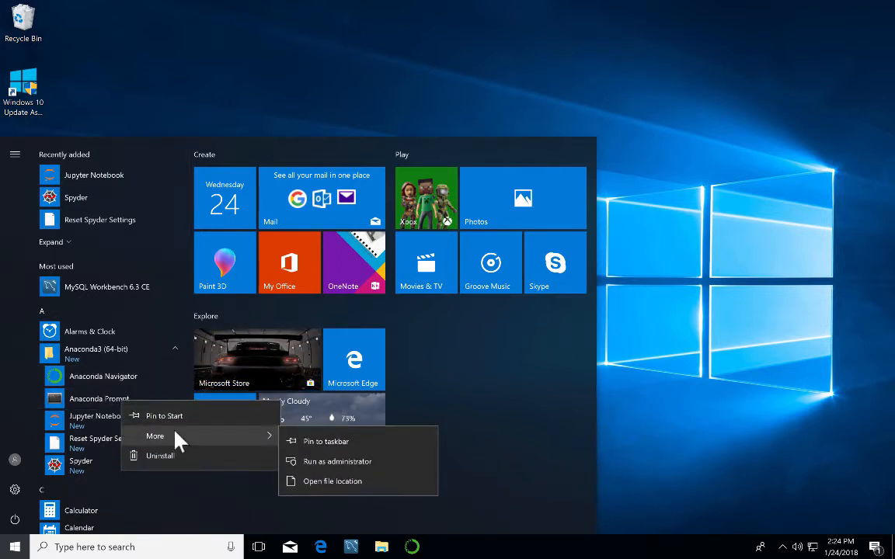
left_click(316, 445)
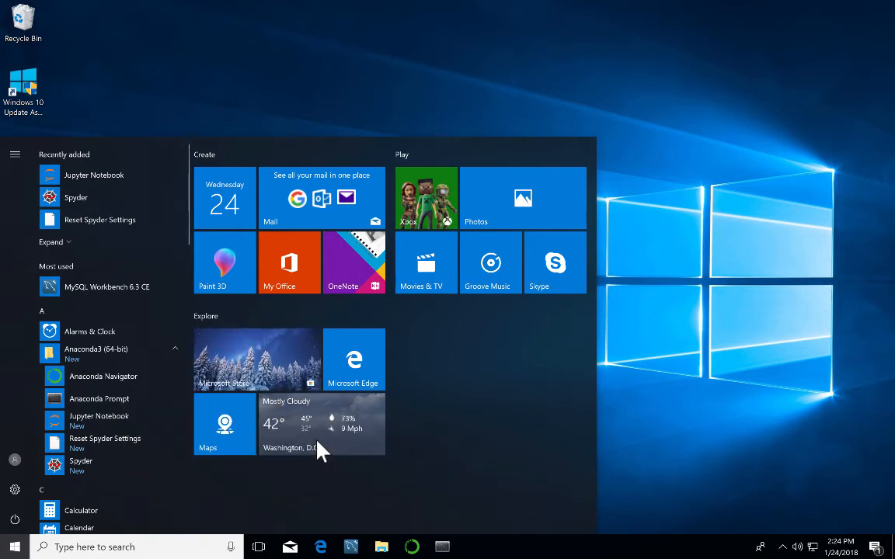
left_click(631, 389)
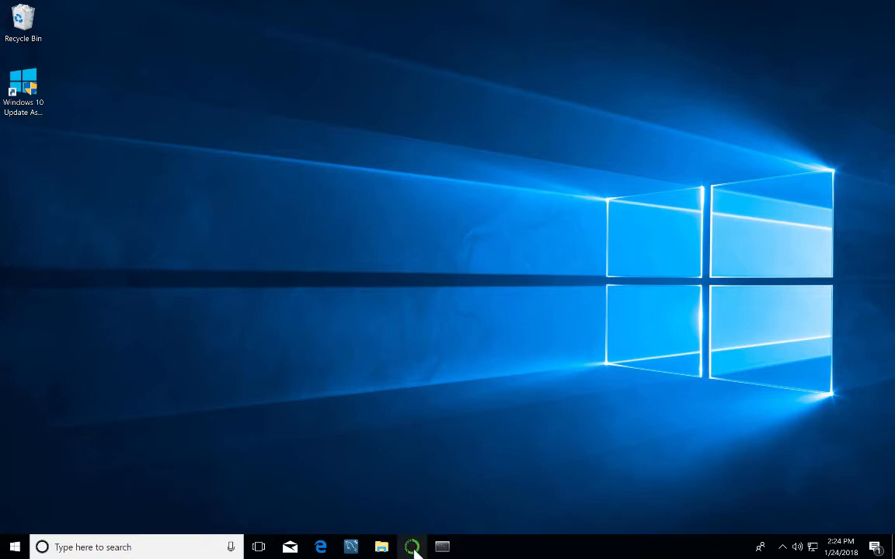
Launch Anaconda Navigator from the taskbar and show its Environments page with base (root) and three others.
left_click(414, 547)
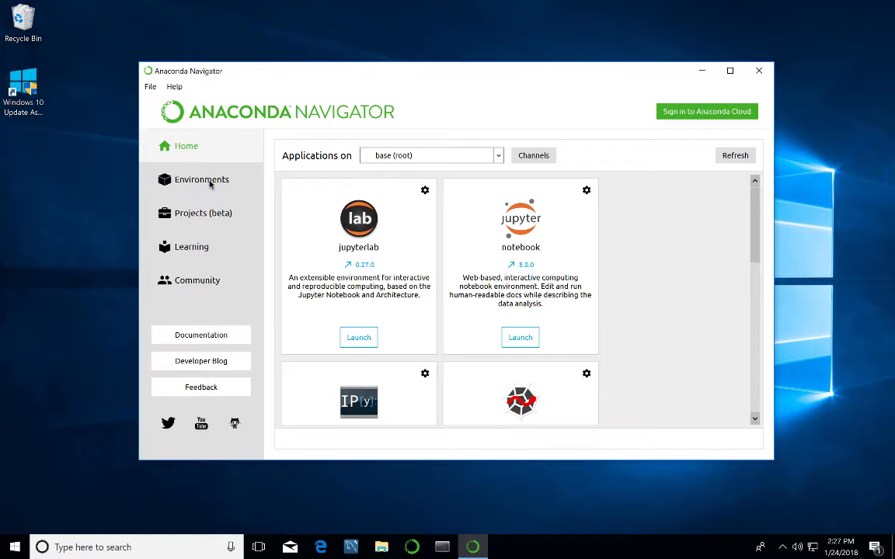
left_click(216, 193)
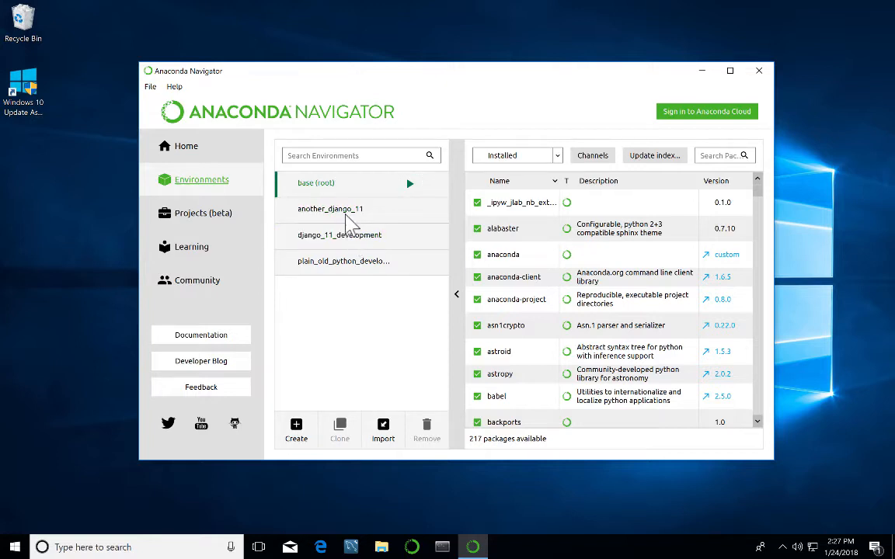
Compare the storage locations of django_11_development and another_django_11, ending on another_django_11.
left_click(346, 237)
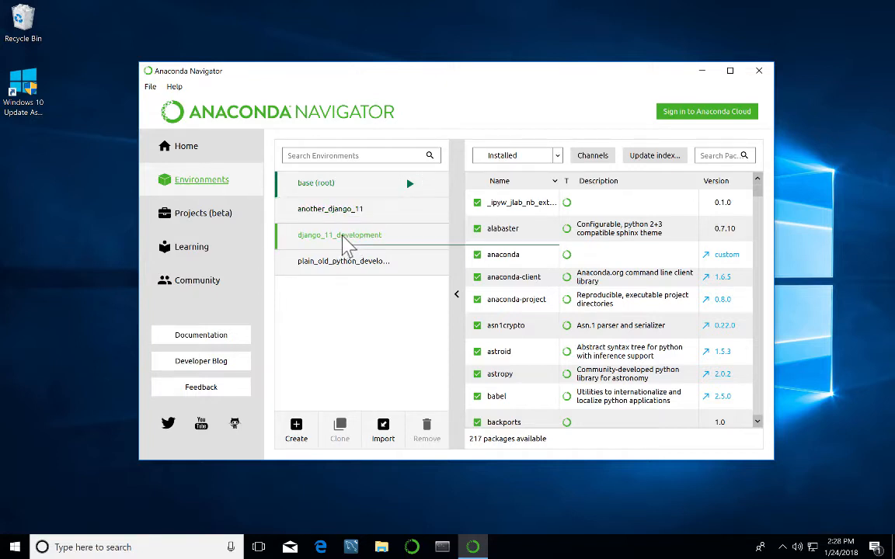
left_click(345, 211)
left_click(351, 237)
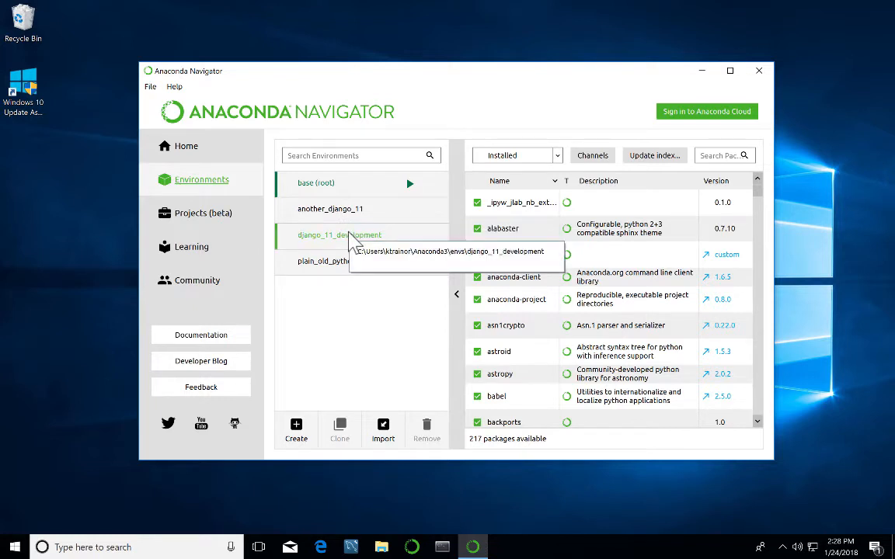
left_click(354, 217)
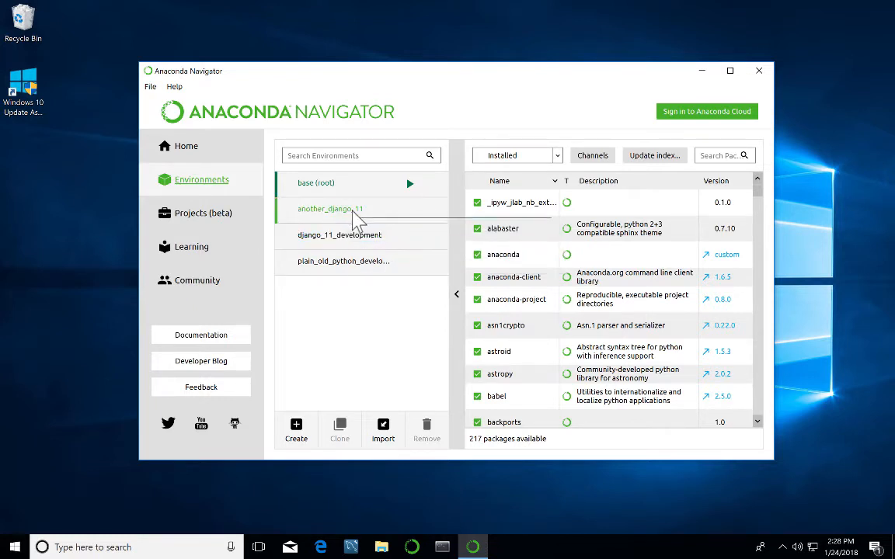
left_click(295, 232)
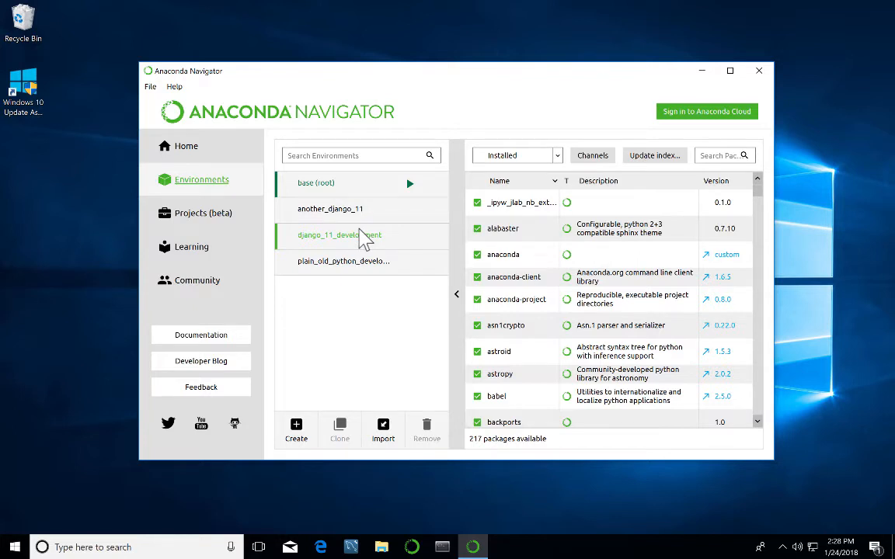
left_click(353, 215)
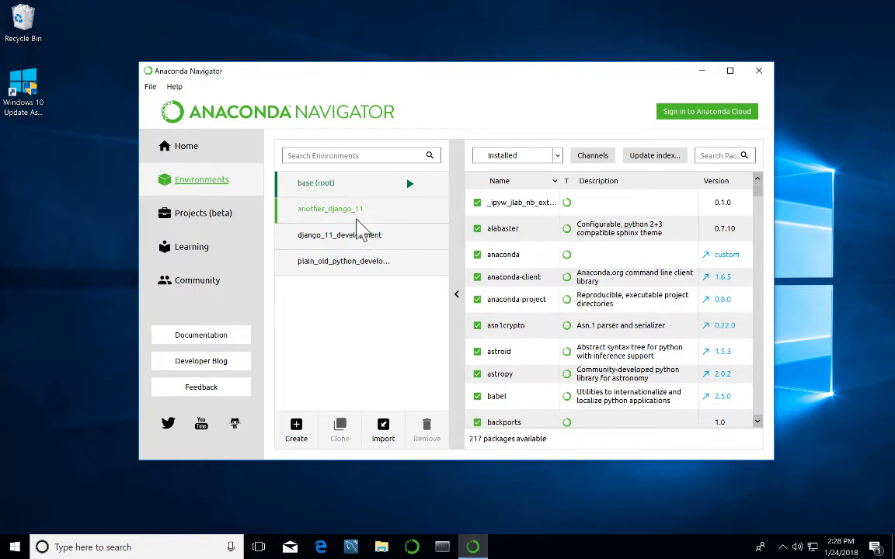
Close Anaconda Navigator and confirm quitting while it is still loading packages.
left_click(760, 75)
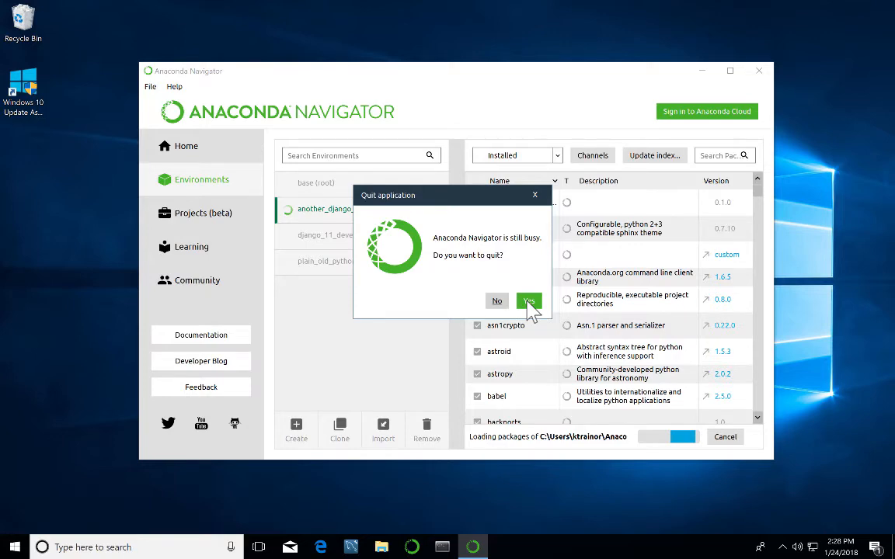
left_click(528, 302)
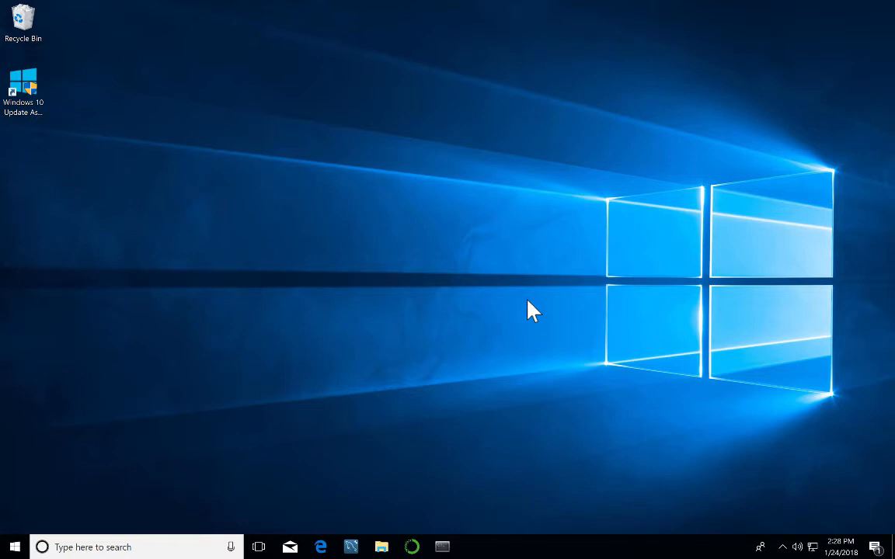
Launch Microsoft Edge from the taskbar to its Start page with Top sites.
left_click(320, 547)
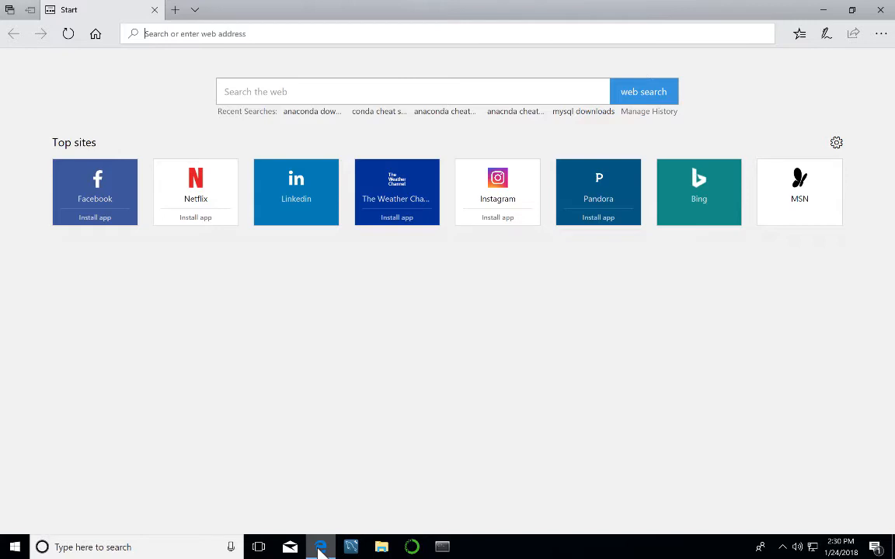
Go to hp.ligent.net and open the CourseInfo Site's Spring 2018 UWM courses.
type("hp")
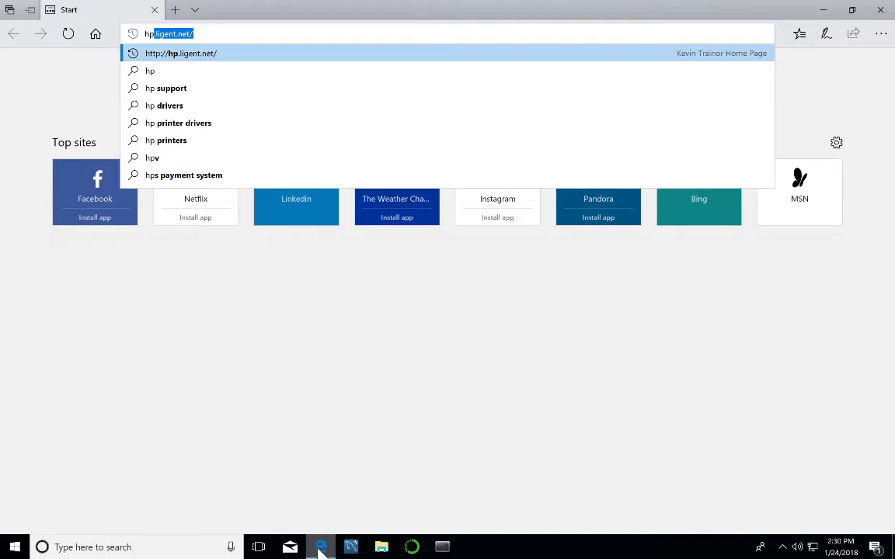
key("Return")
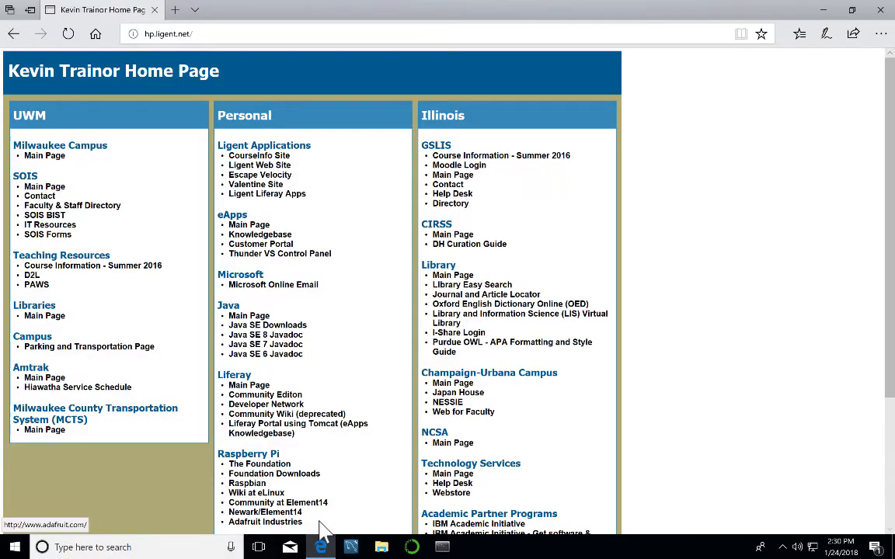
left_click(274, 158)
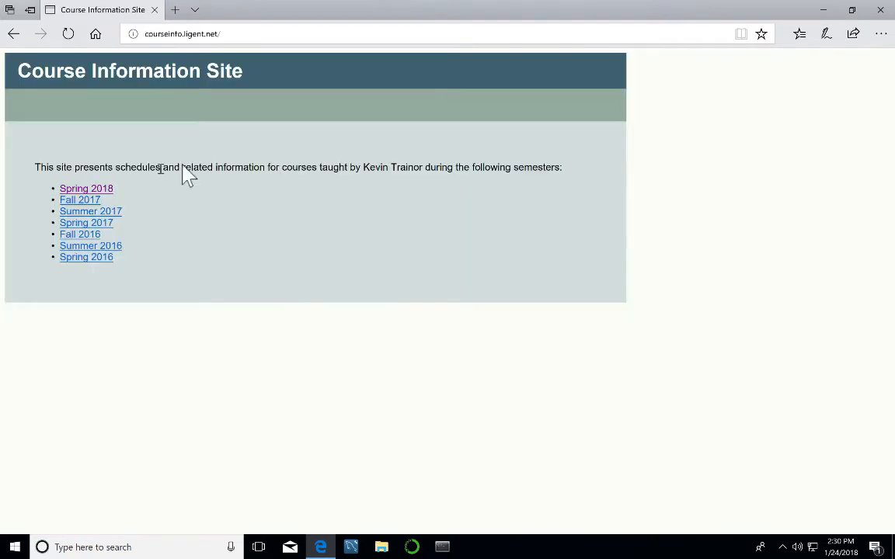
left_click(90, 189)
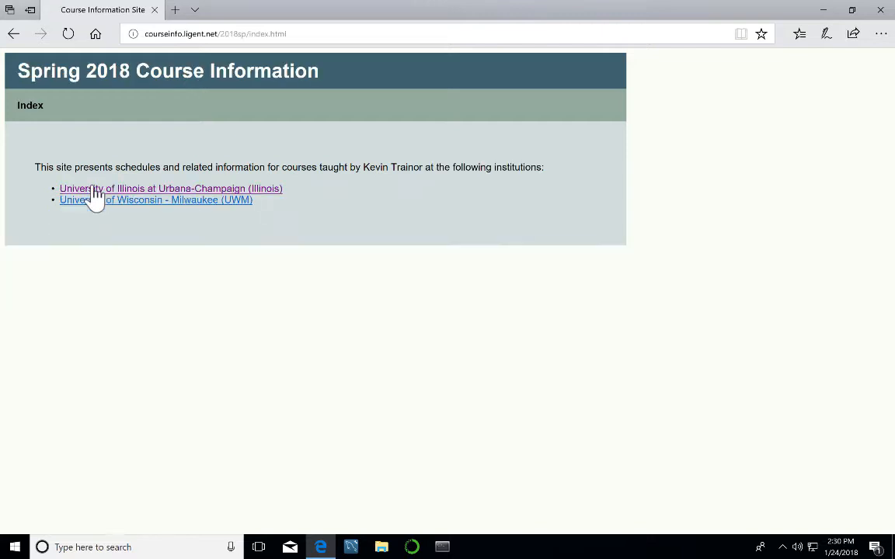
left_click(124, 198)
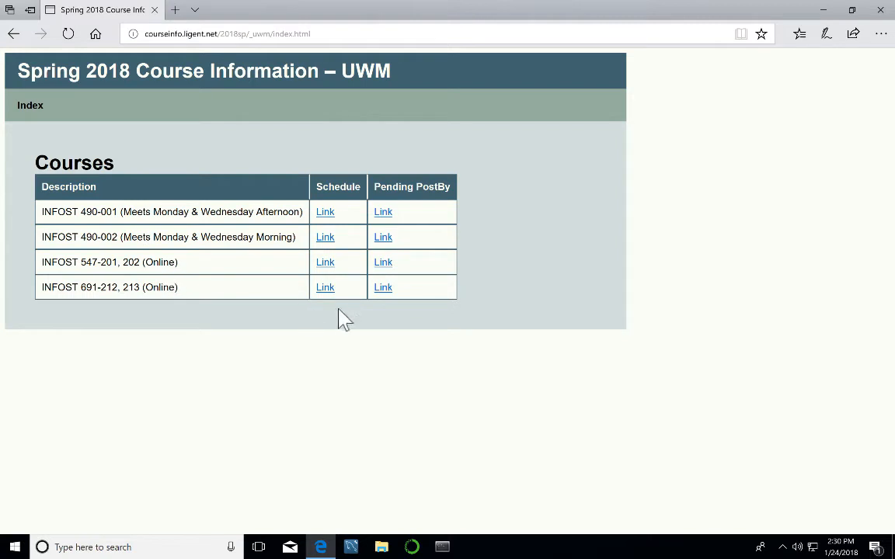
Open the INFOST 691 week 1 schedule page and scroll down to Computing Setup.
left_click(324, 289)
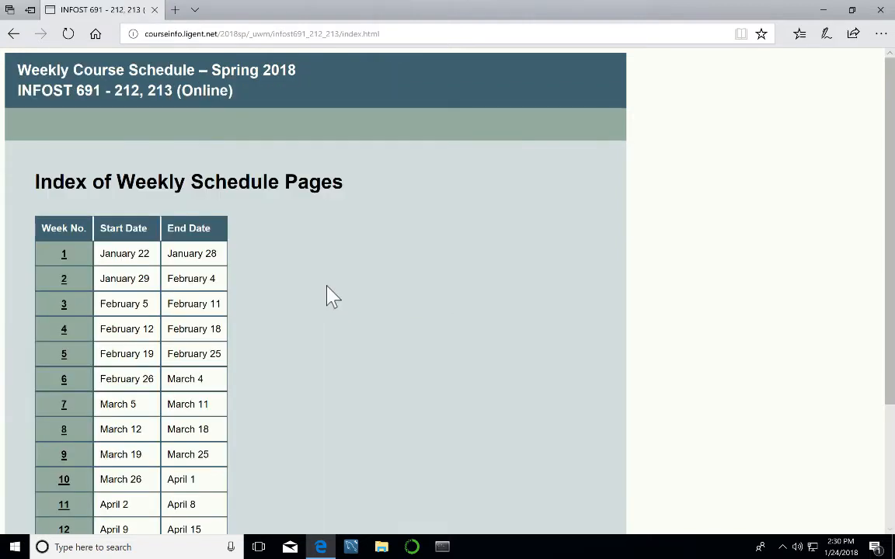
left_click(60, 256)
scroll(175, 326, "down", 1)
scroll(175, 330, "down", 3)
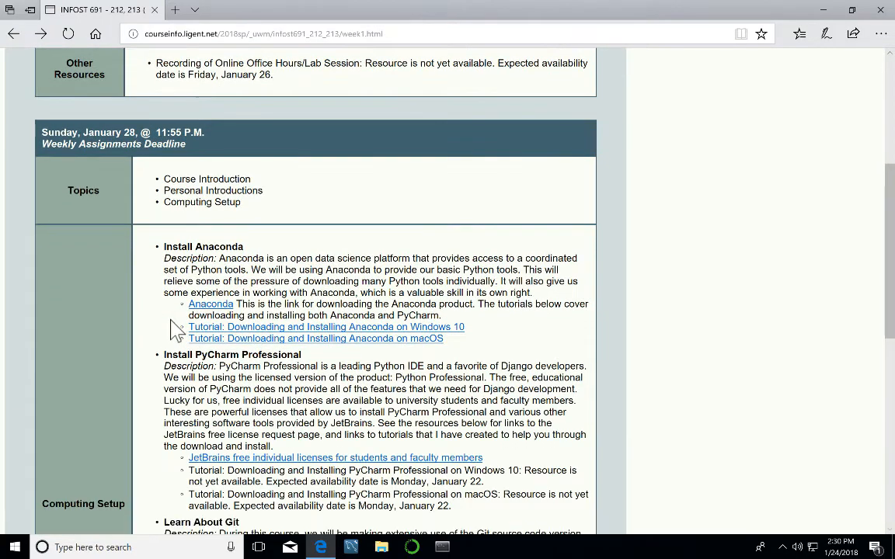
scroll(174, 330, "down", 1)
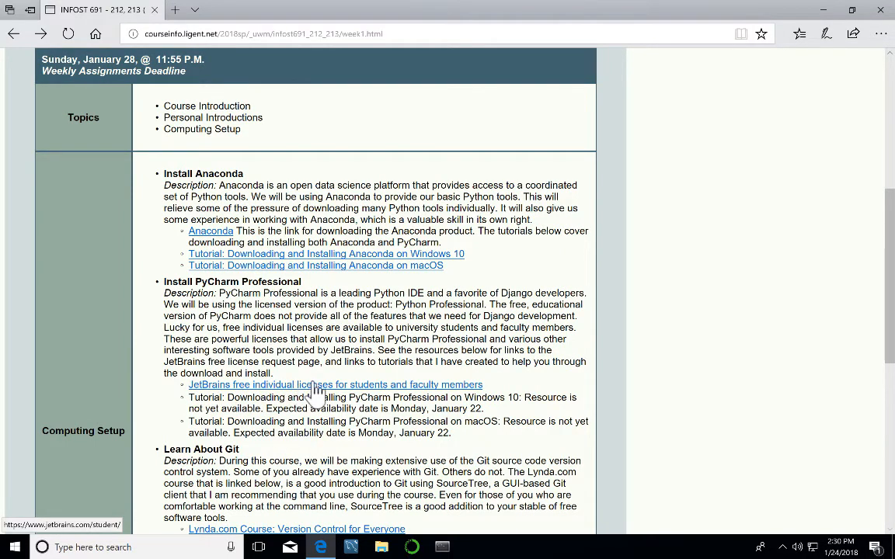
Open the JetBrains free student licences page and dismiss its cookie notice.
left_click(427, 384)
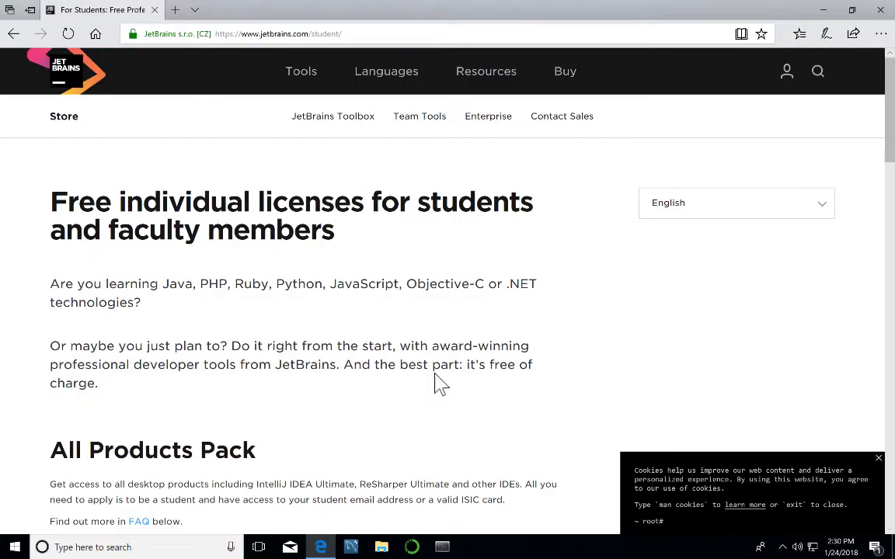
left_click(876, 460)
scroll(854, 414, "down", 4)
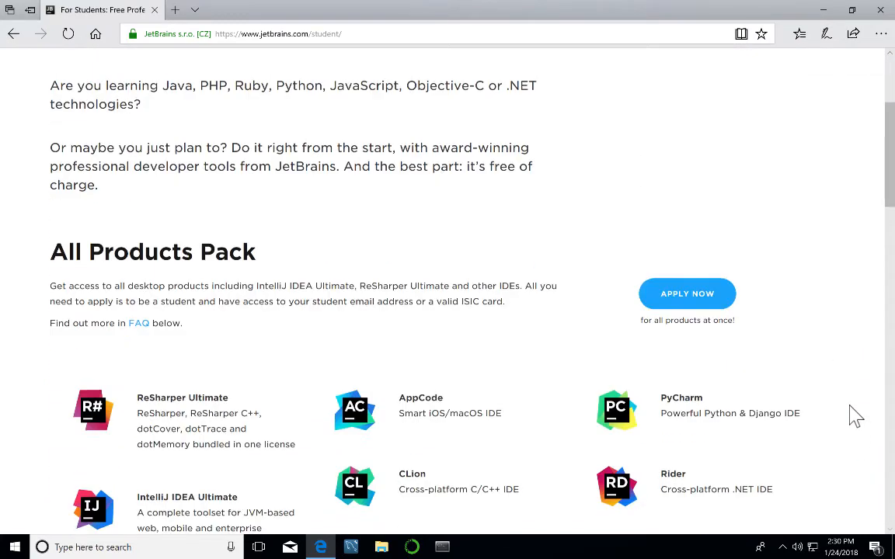
scroll(853, 415, "down", 5)
scroll(855, 416, "up", 3)
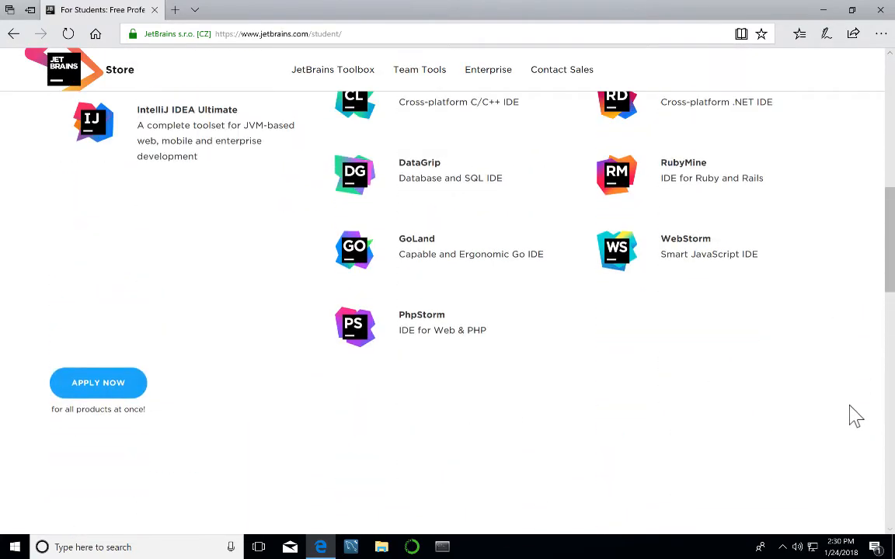
scroll(855, 415, "up", 2)
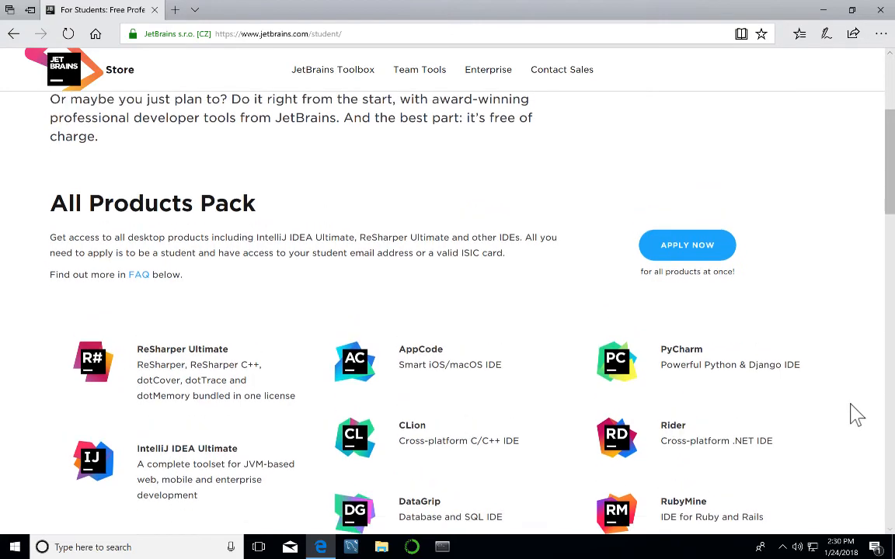
Browse the student products, try applying for the All Products Pack licence, and return to the top.
scroll(856, 415, "down", 2)
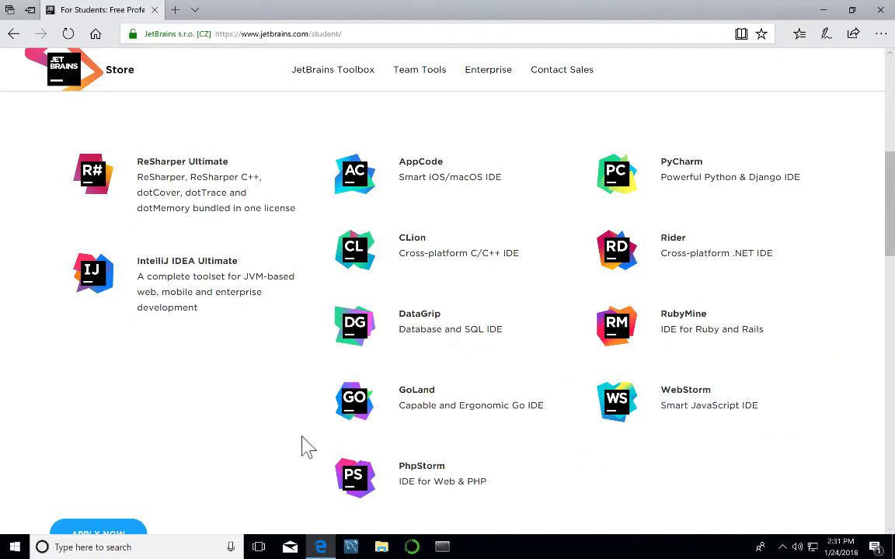
scroll(246, 405, "down", 3)
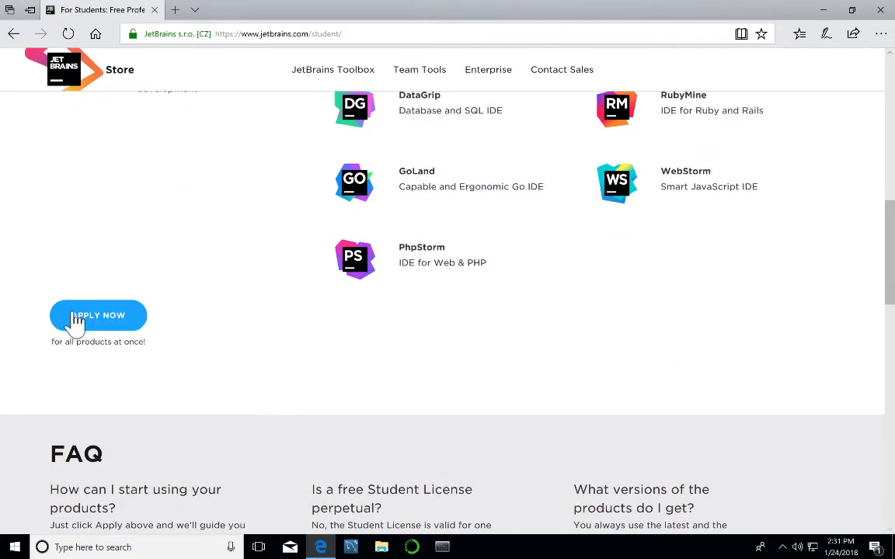
left_click(82, 317)
scroll(225, 268, "up", 5)
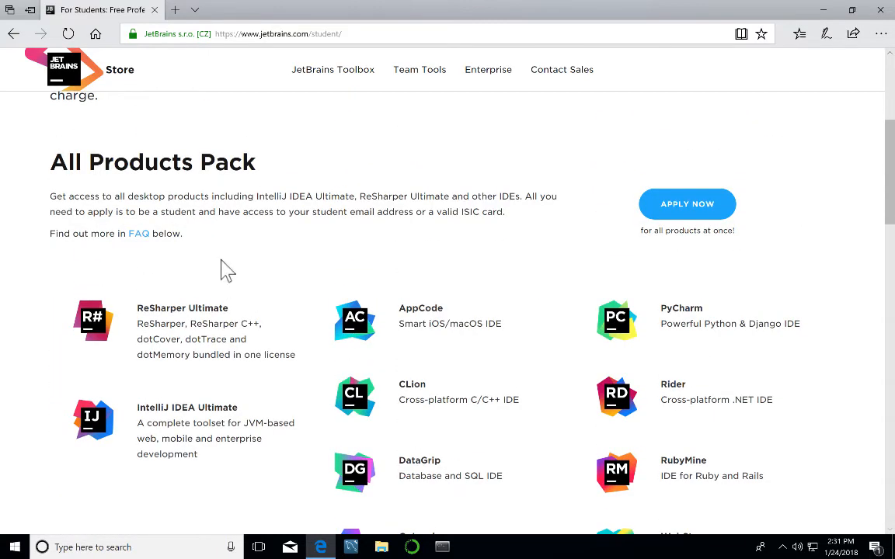
scroll(225, 268, "up", 3)
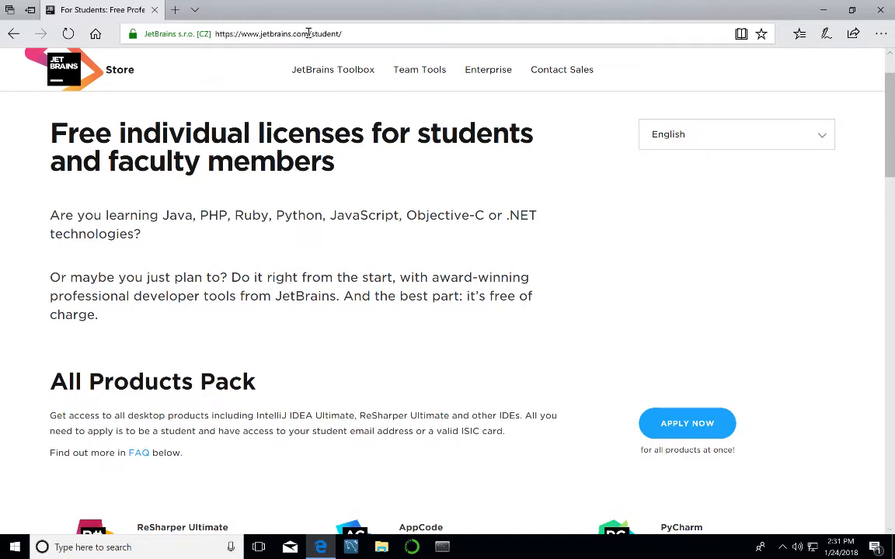
Navigate Edge to jetbrains.com.
left_click(308, 34)
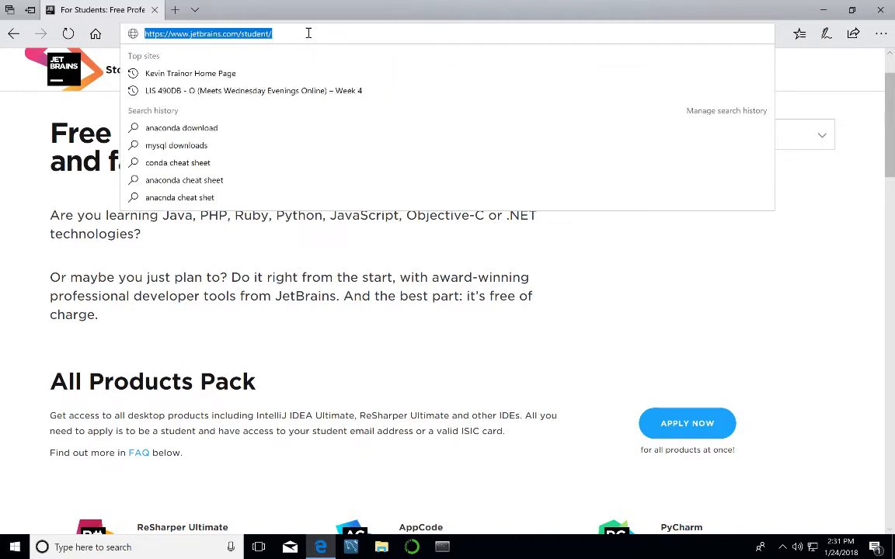
type("jet")
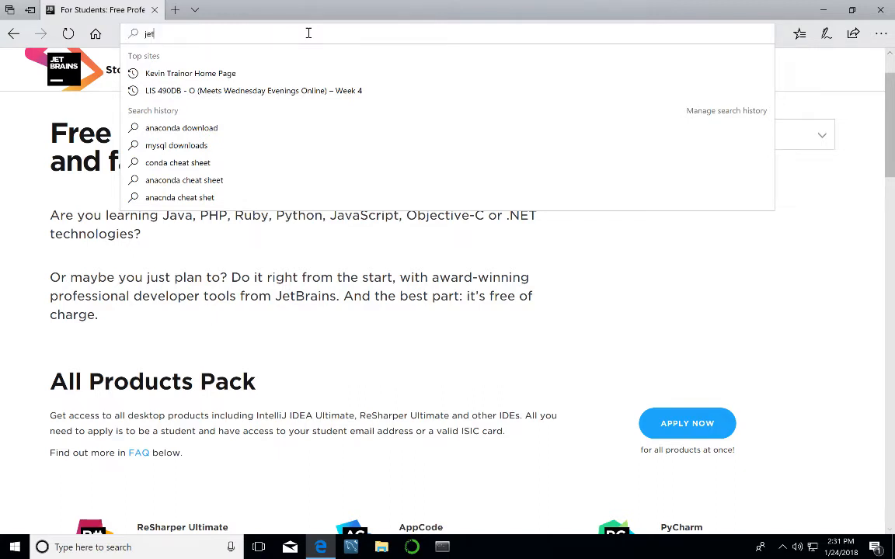
type("brains.c")
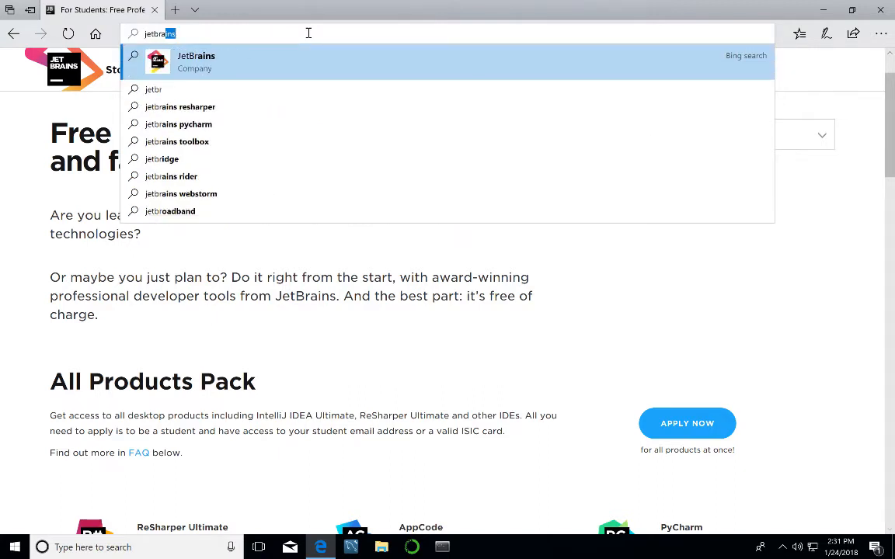
type("om/")
key("Return")
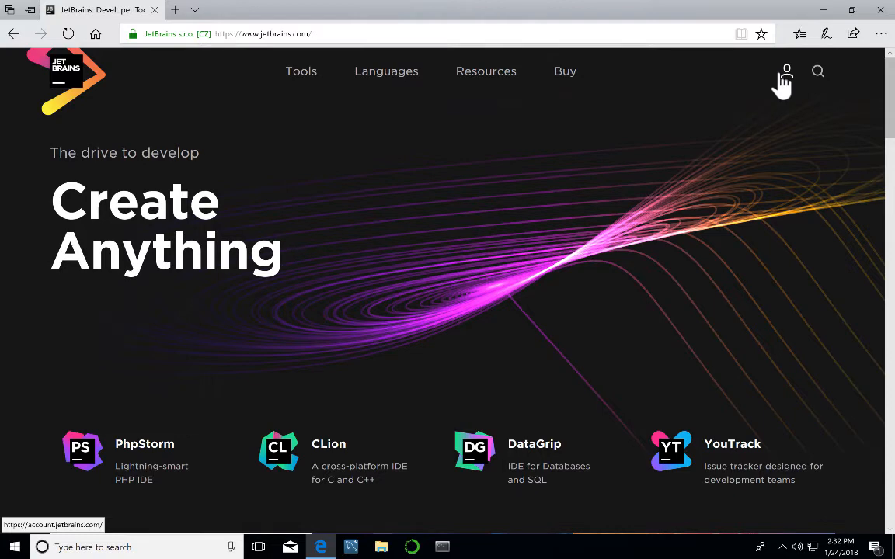
Sign in to the JetBrains account with the account e-mail and password to view its licences.
left_click(782, 78)
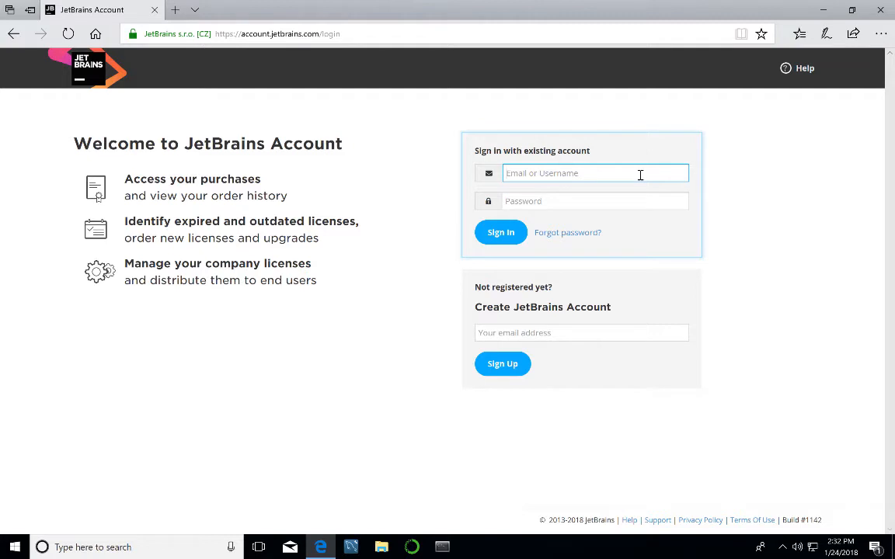
left_click(601, 201)
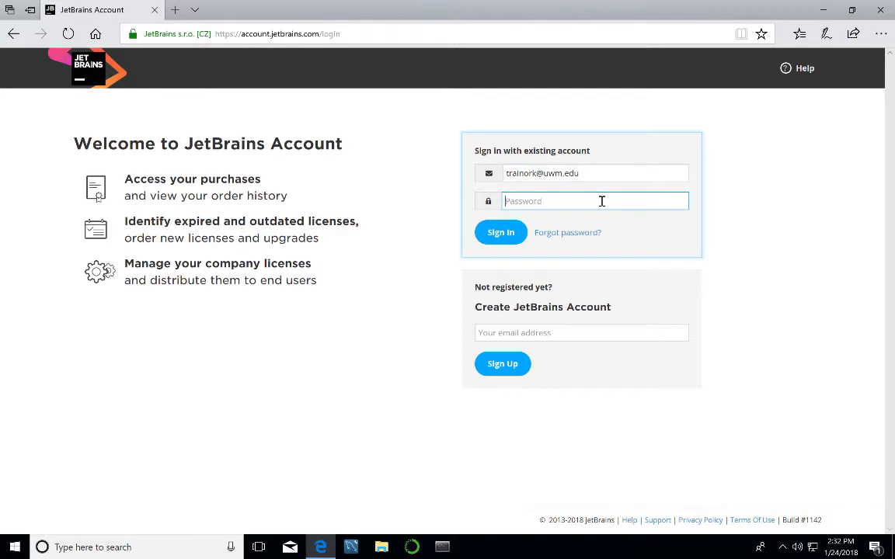
type("**************")
left_click(493, 235)
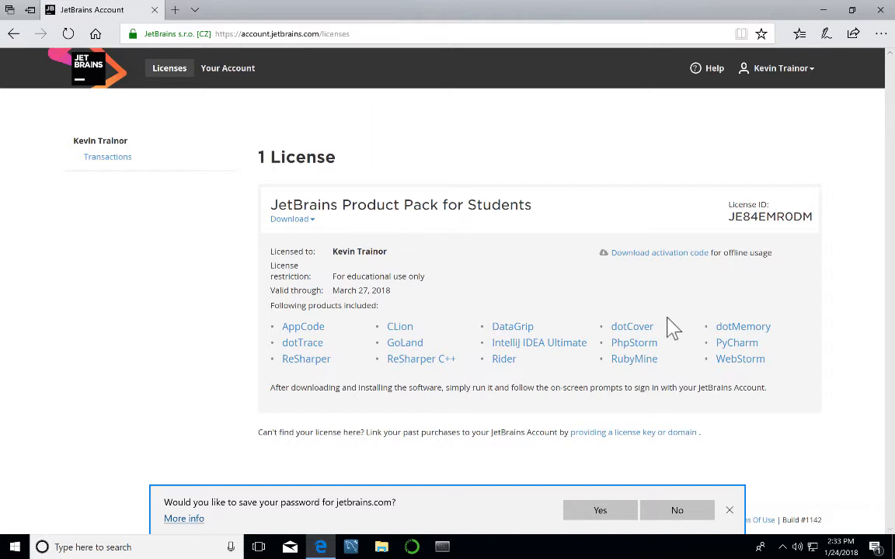
Dismiss Edge's save-password offer, keeping the student licence product list in view.
left_click(730, 512)
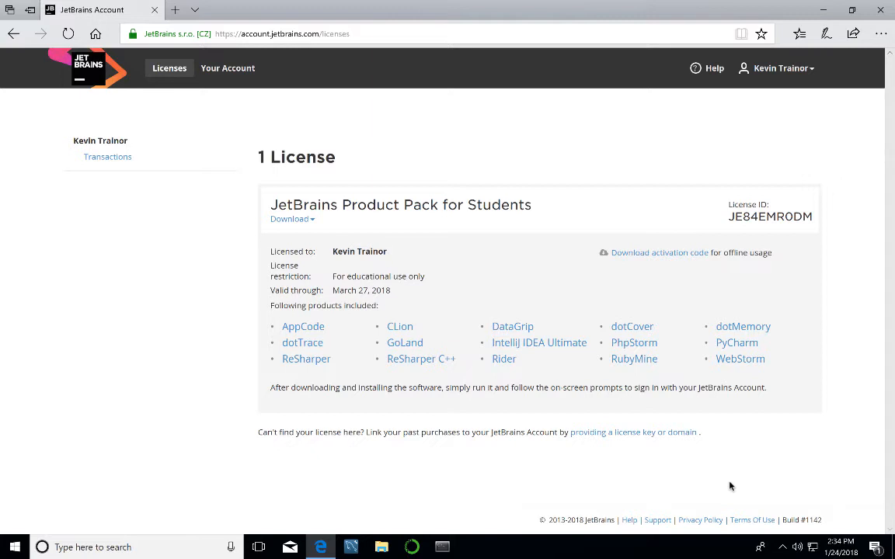
Open PyCharm from the licence list in a new tab and reach its Windows download page.
left_click(731, 342)
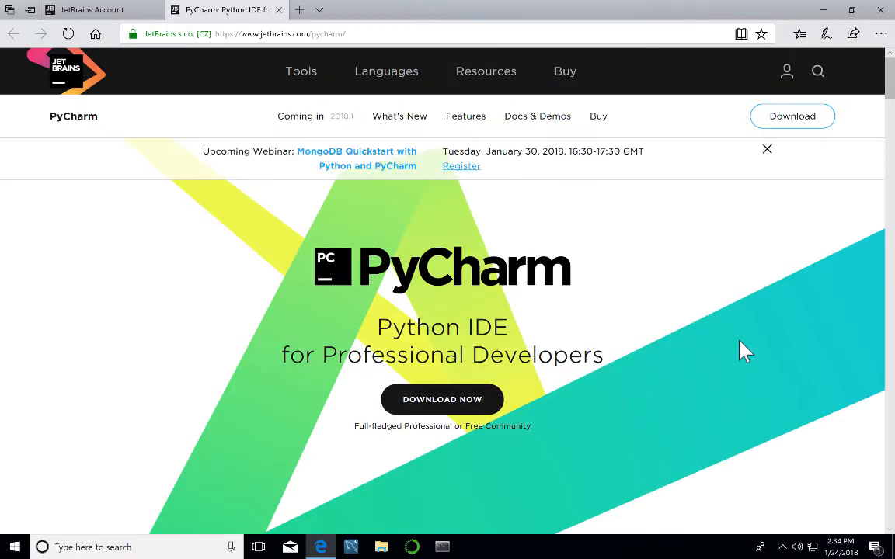
left_click(439, 405)
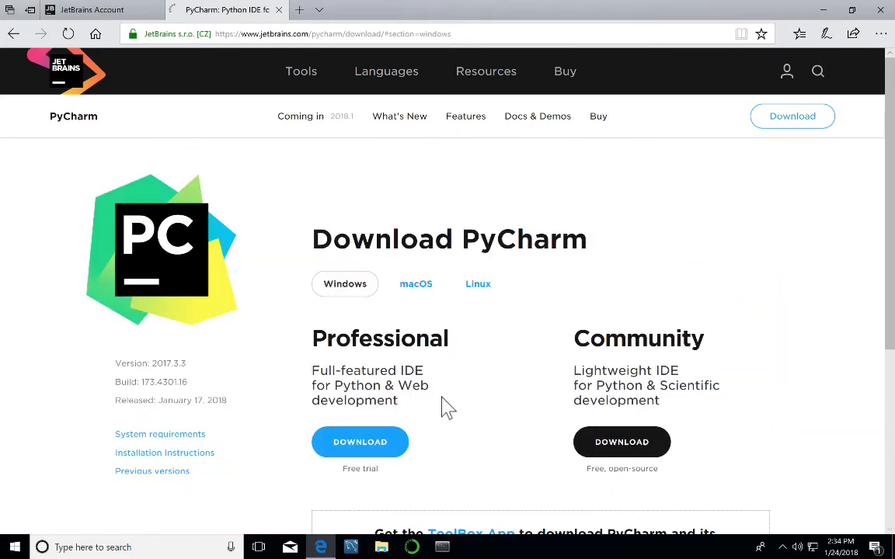
scroll(443, 407, "down", 2)
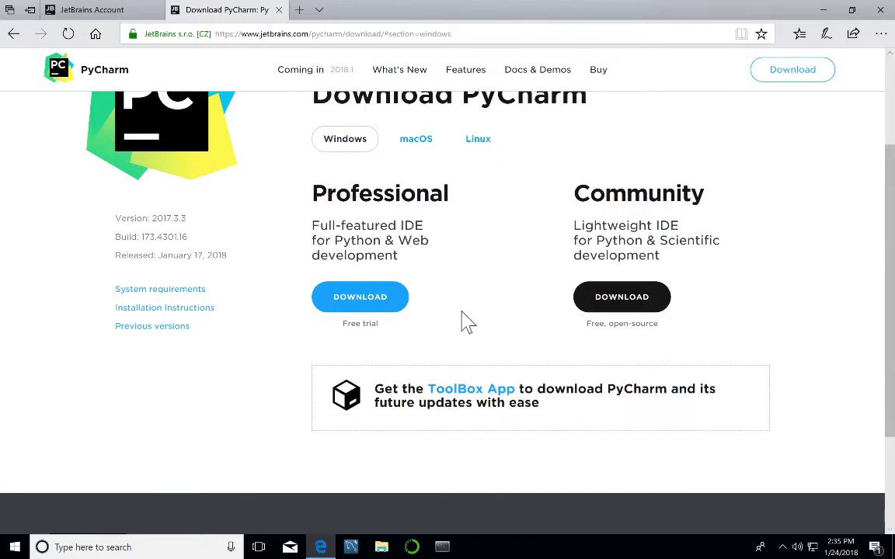
Download and save pycharm-professional-2017.3.3.exe (244 MB), then open its containing folder.
left_click(368, 305)
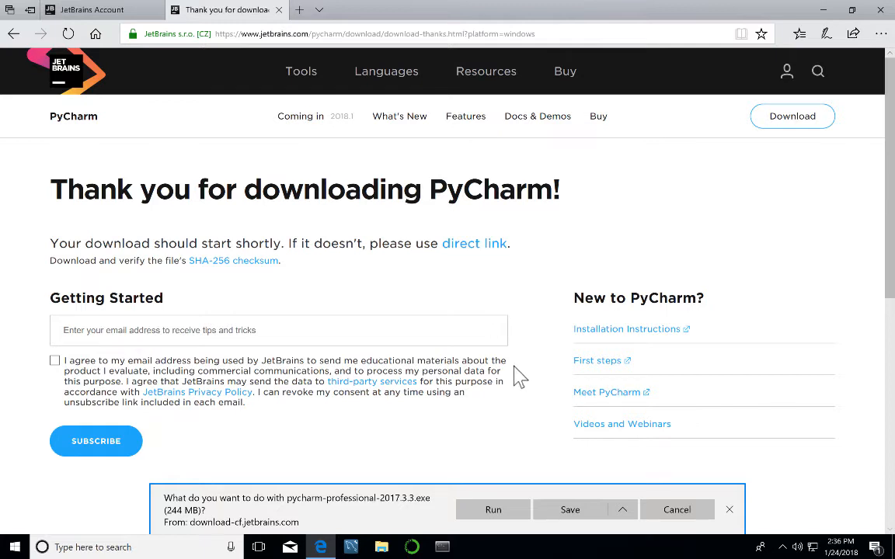
left_click(575, 511)
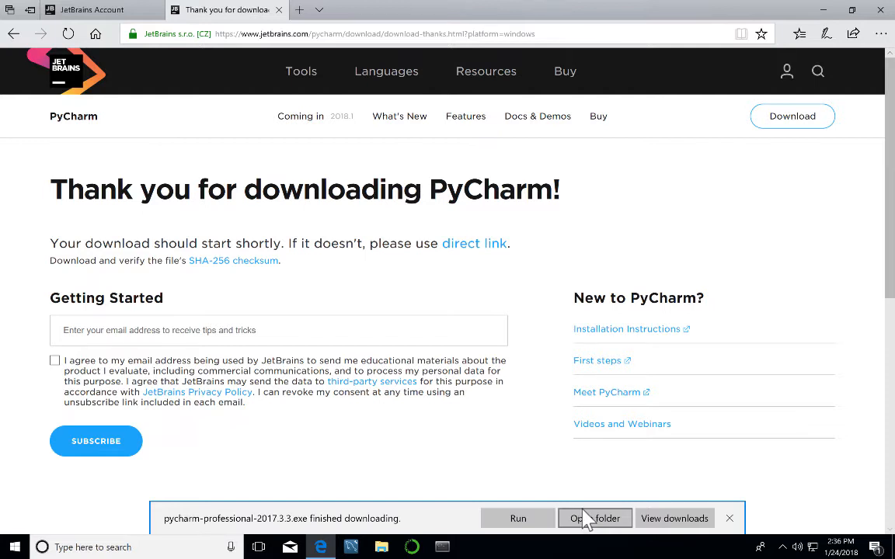
left_click(585, 519)
Show the pycharm-professional-2017.3.3 installer in Downloads, then bring Edge back to the front.
left_click(593, 520)
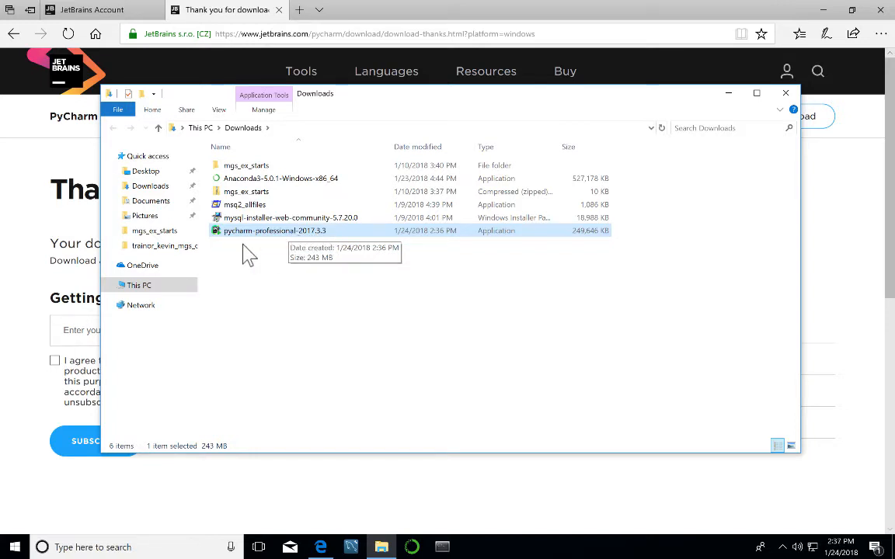
left_click(57, 505)
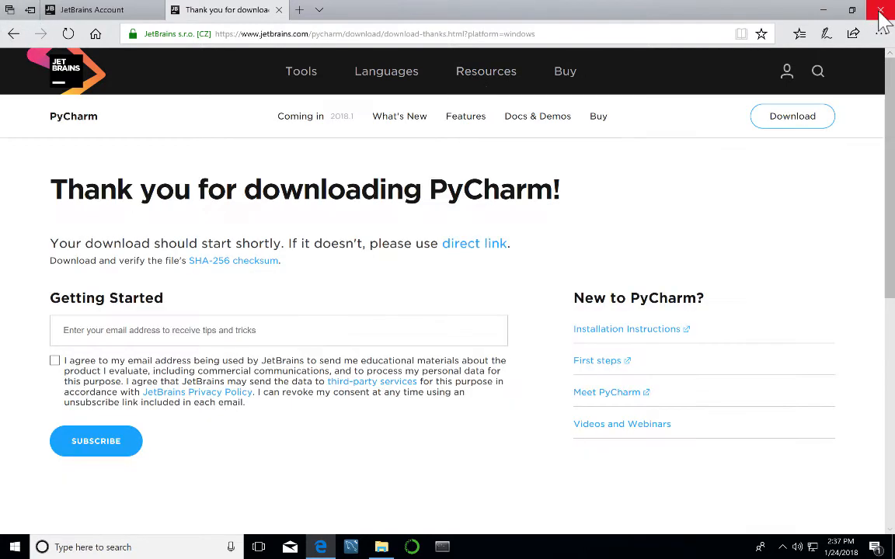
Close Edge together with all its open tabs.
left_click(881, 11)
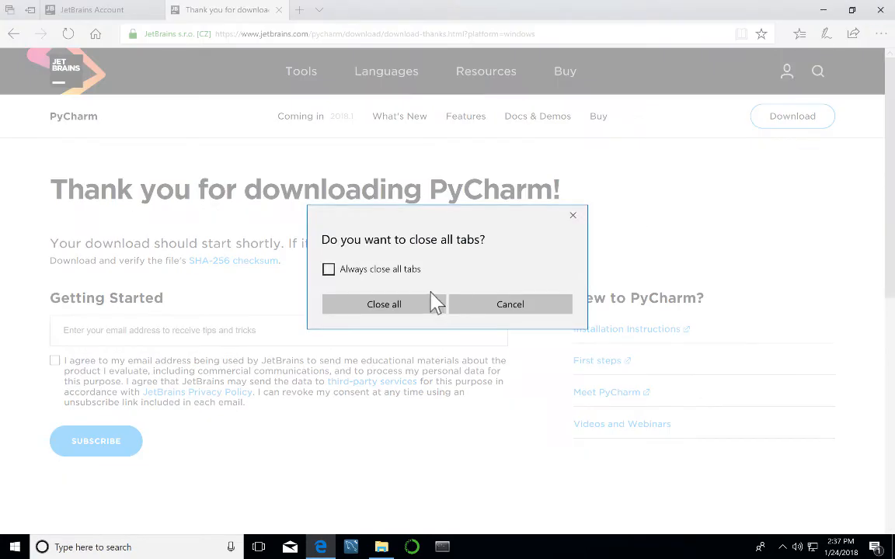
left_click(364, 306)
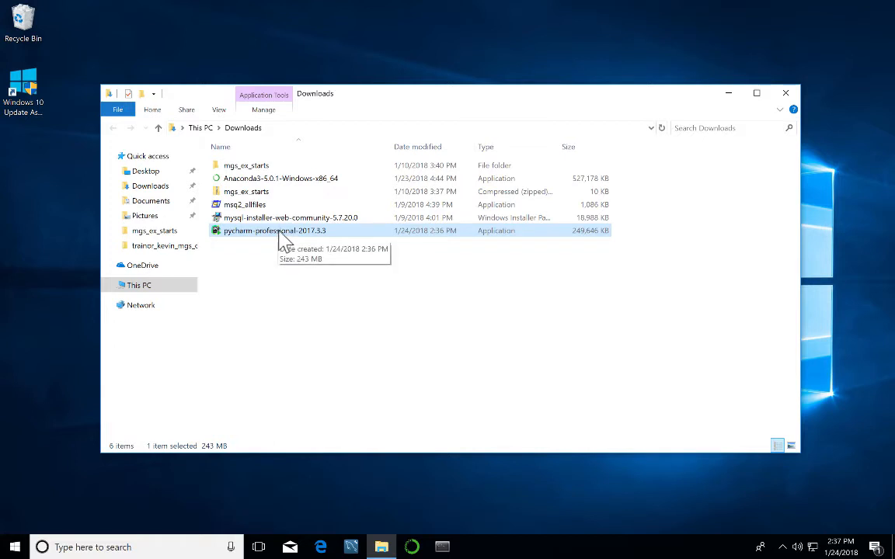
Launch the pycharm-professional-2017.3.3 installer from the Downloads folder.
double_click(279, 232)
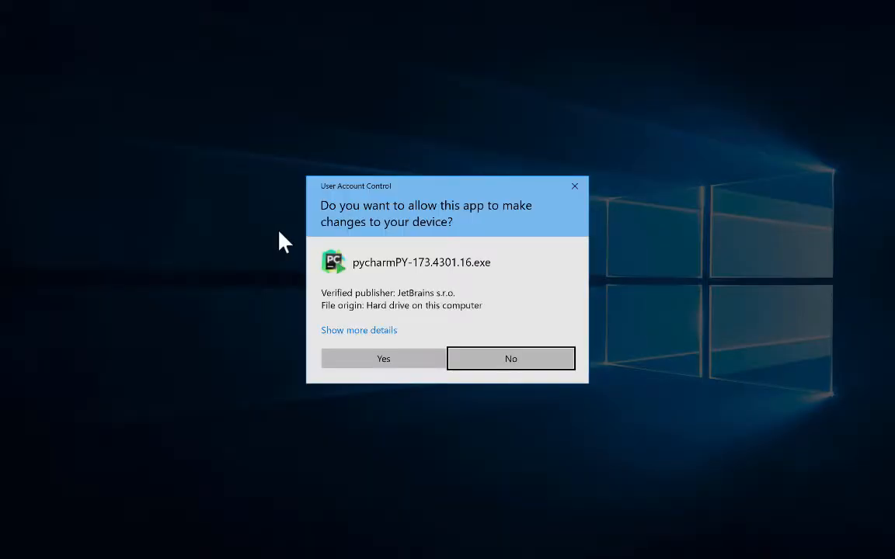
Approve UAC, keep the default install folder, and tick the 64-bit launcher desktop shortcut.
left_click(385, 359)
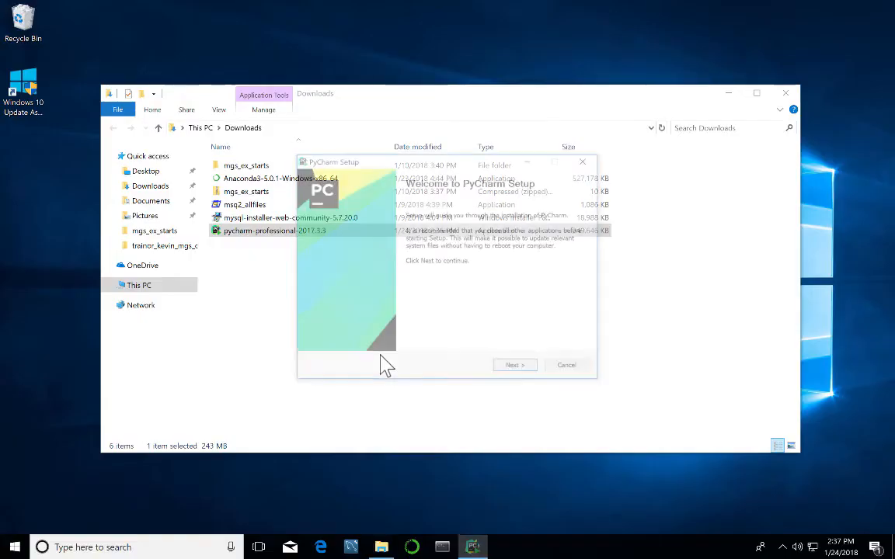
left_click(516, 368)
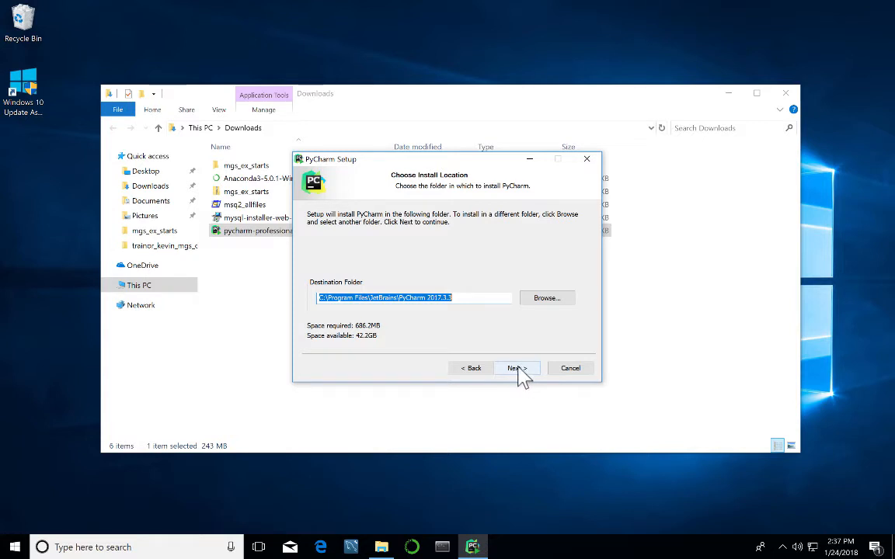
left_click(519, 370)
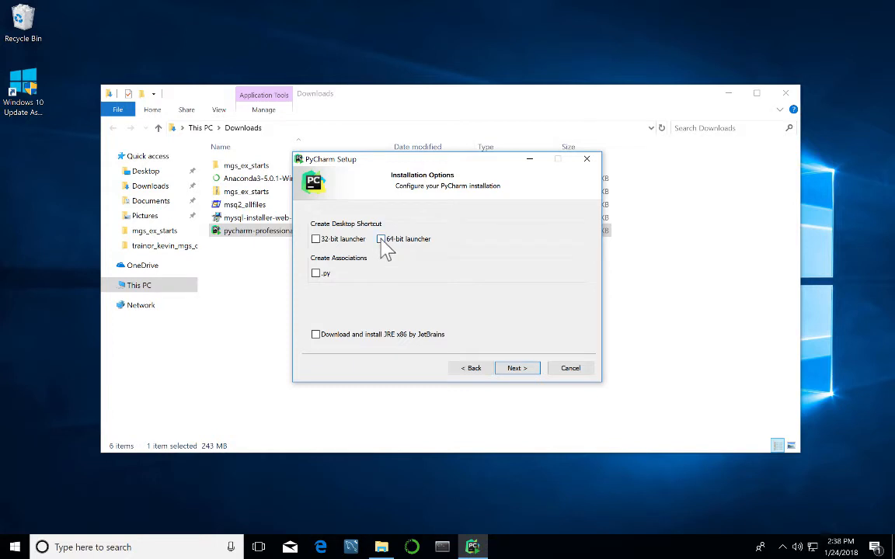
left_click(381, 241)
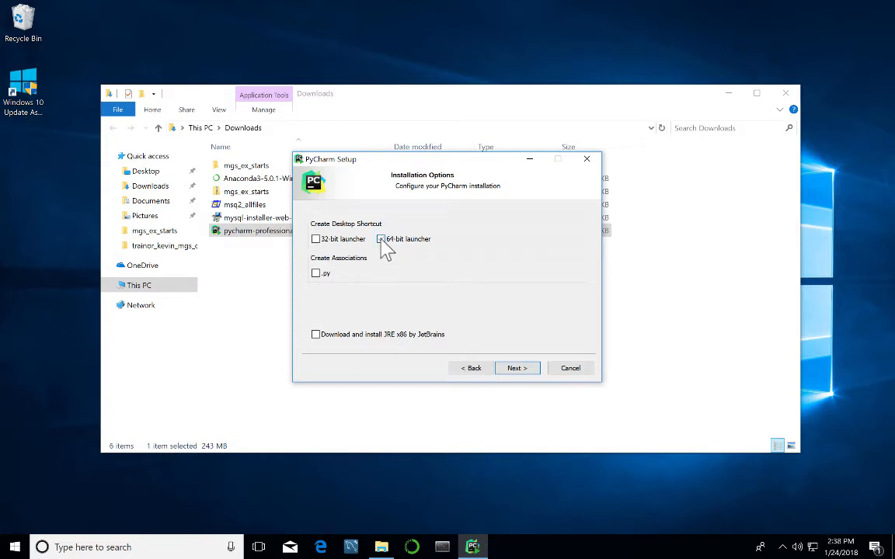
left_click(521, 370)
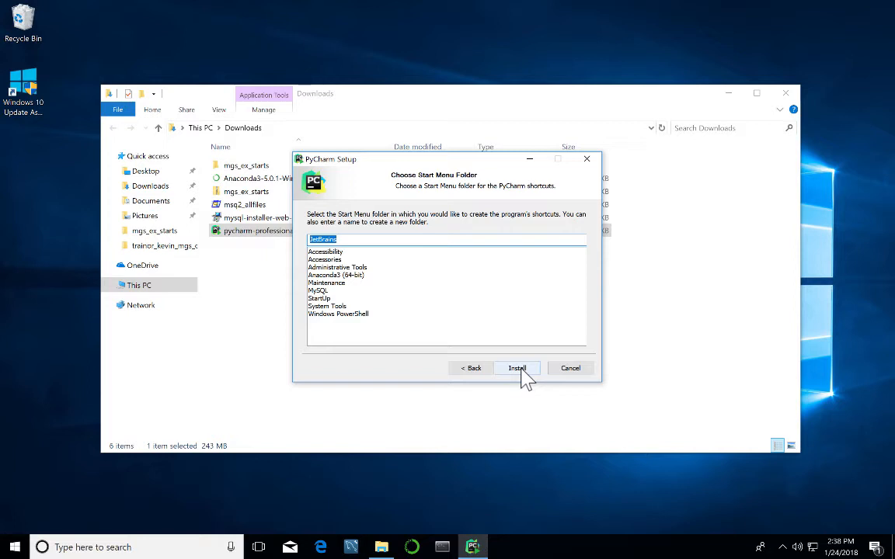
Install PyCharm under the JetBrains Start Menu folder, finish setup, and close the Downloads window.
left_click(518, 369)
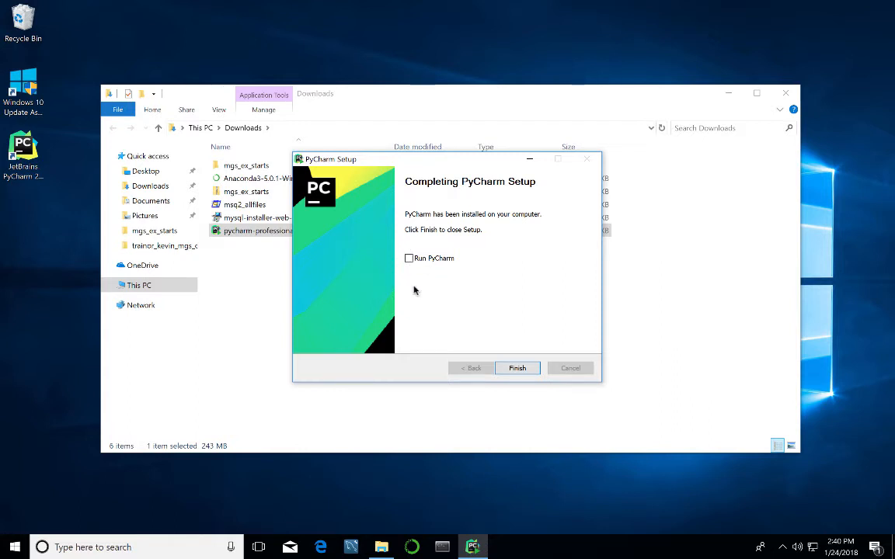
left_click(509, 370)
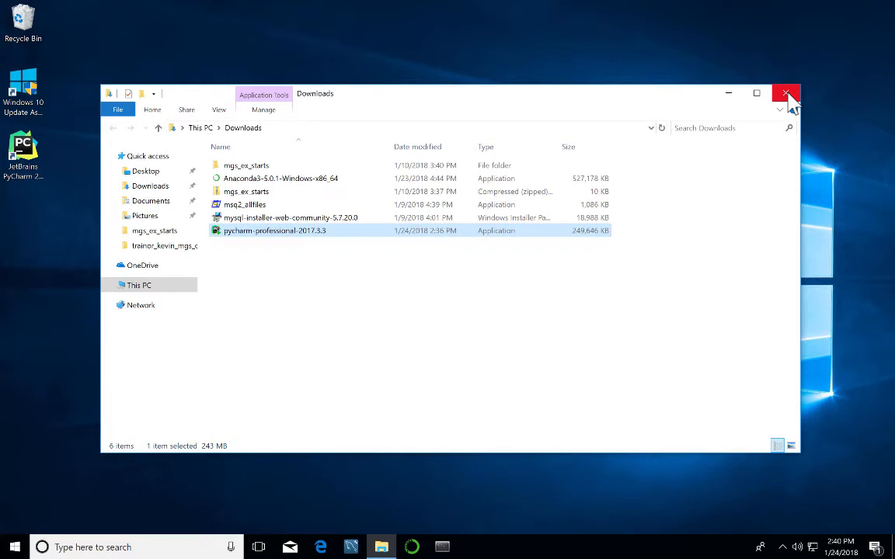
left_click(788, 94)
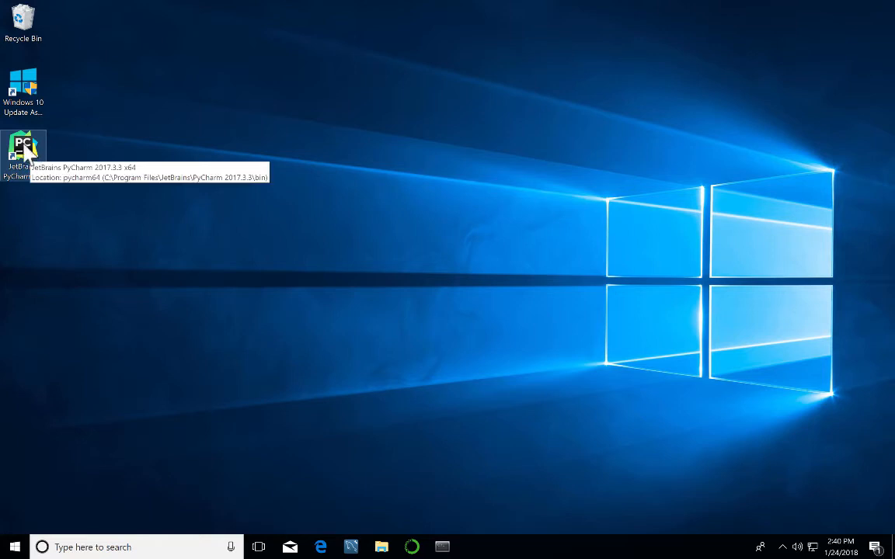
Pin PyCharm to the taskbar, launch it, and choose Do not import settings.
left_click_drag(28, 154, 488, 550)
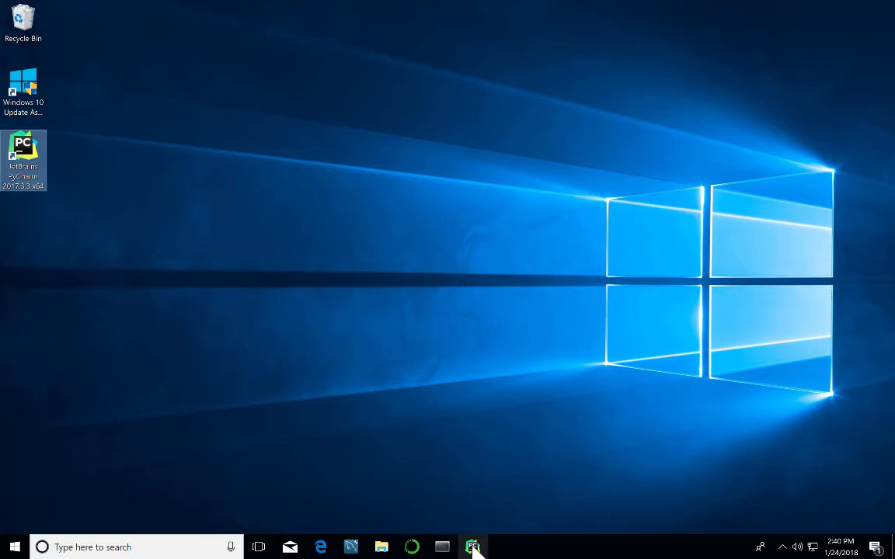
left_click(473, 547)
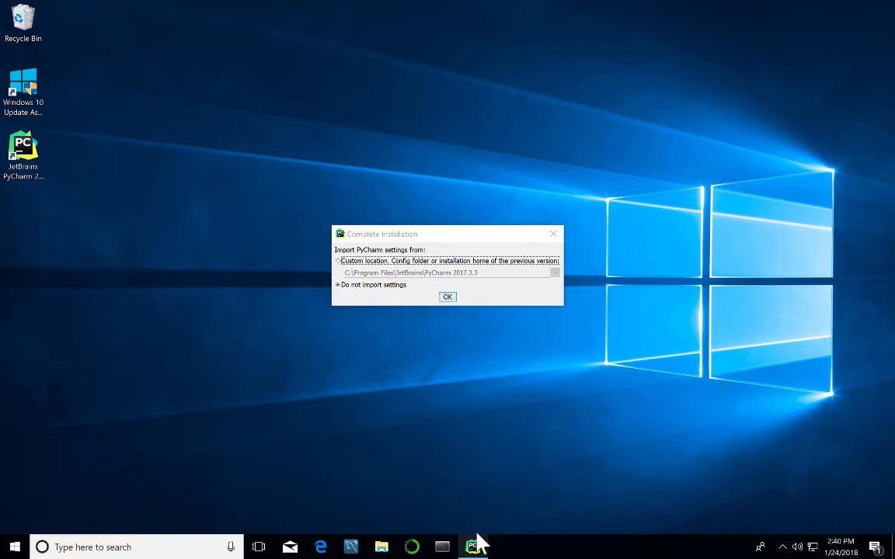
left_click(448, 297)
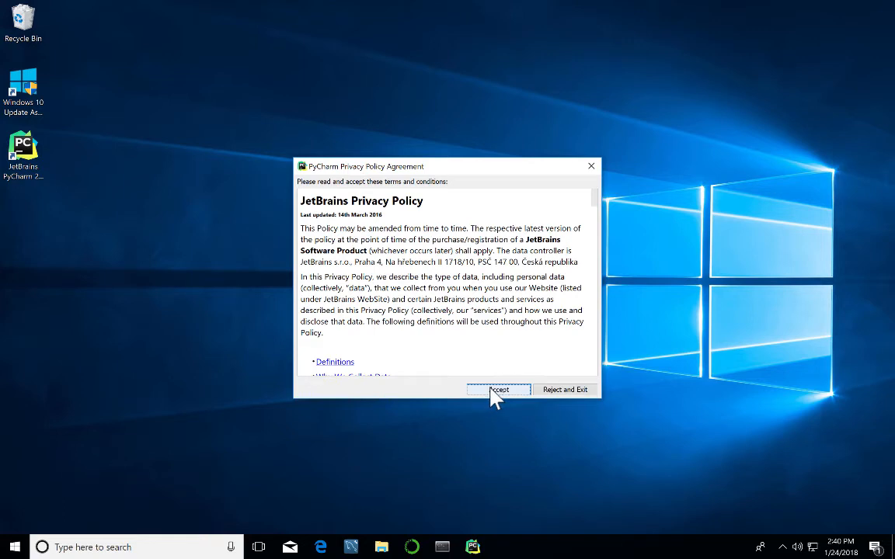
Accept the privacy policy and enter the JetBrains account e-mail and password for licence activation.
left_click(497, 390)
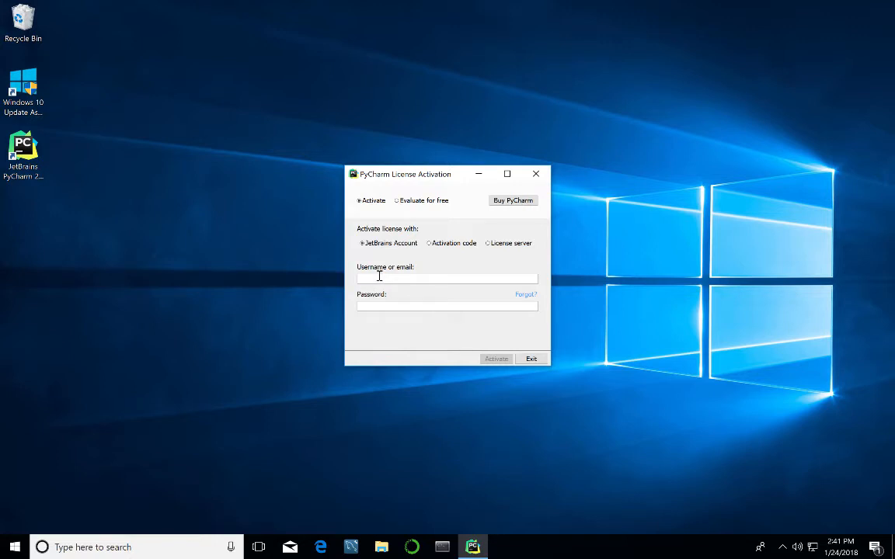
left_click(377, 309)
type("•••")
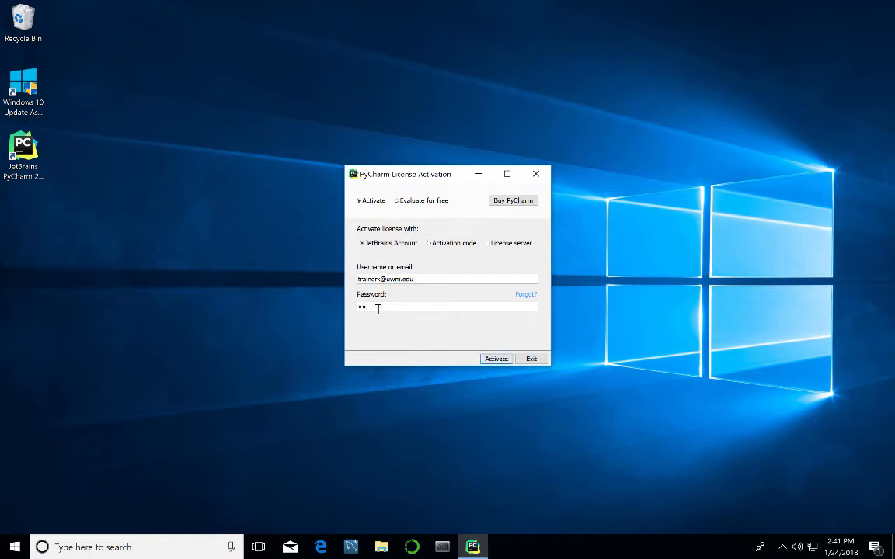
type("•••••••••••")
Activate the license, keep the IntelliJ theme, skip featured plugins, and start PyCharm.
left_click(497, 359)
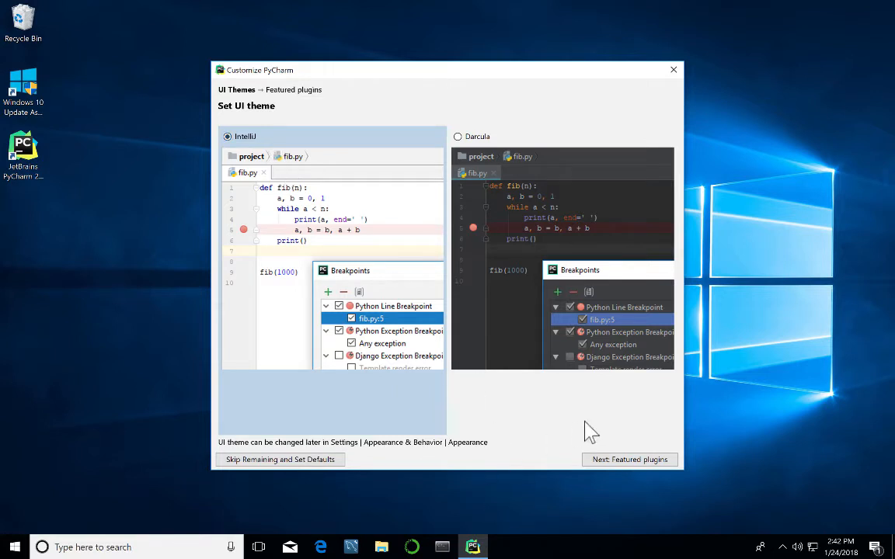
left_click(631, 460)
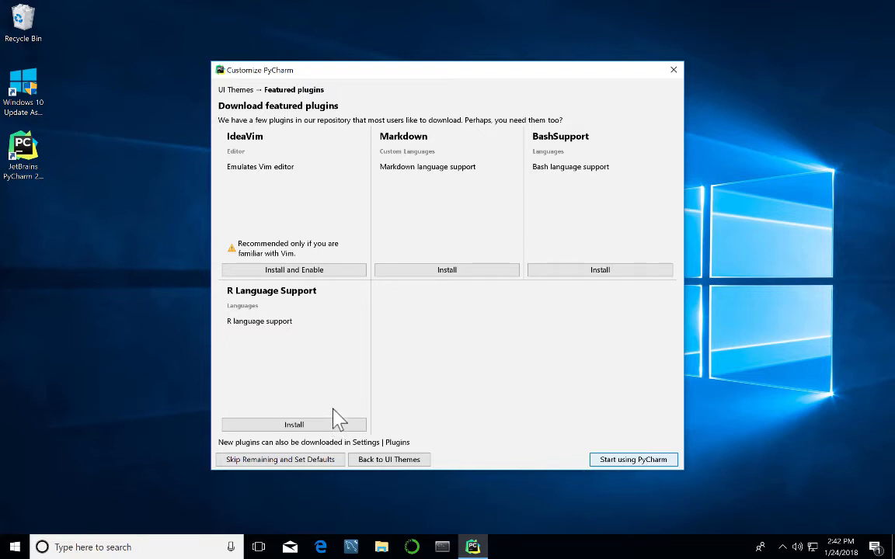
left_click(645, 458)
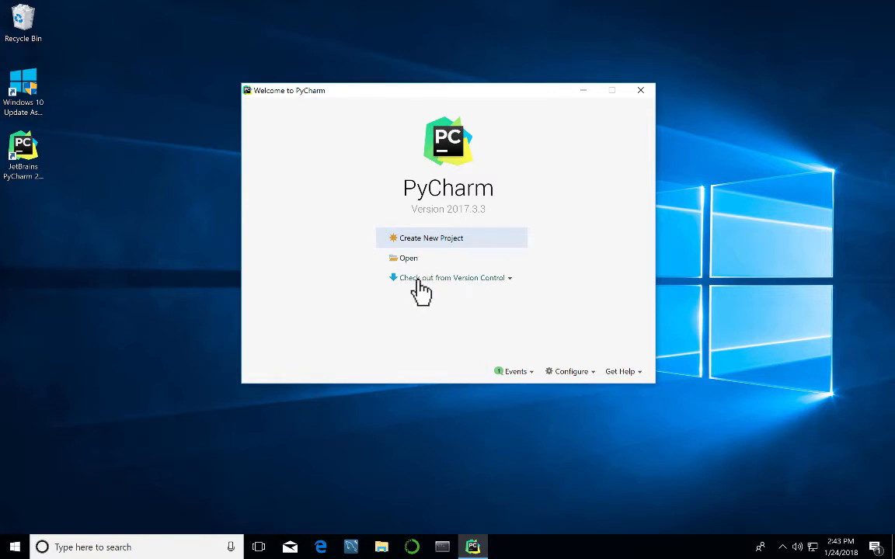
Start a new Pure Python project from the Welcome screen.
left_click(432, 241)
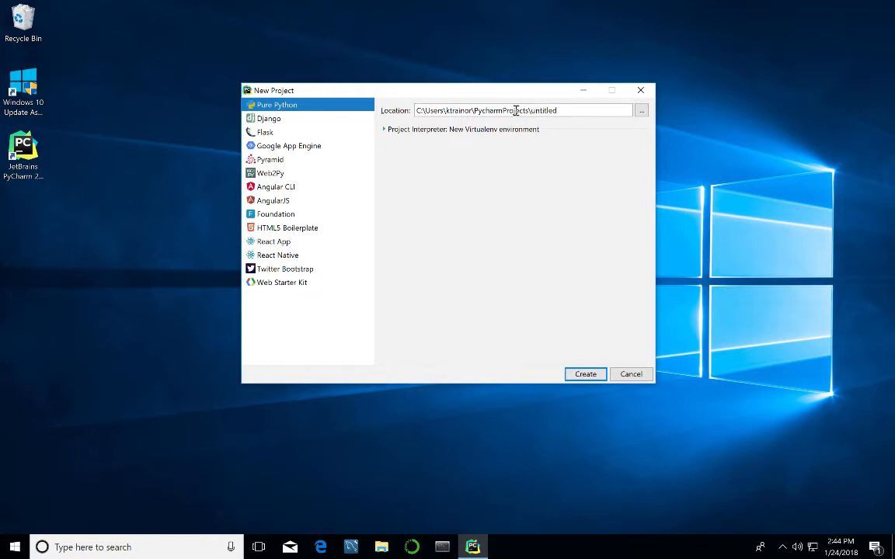
Change the project location from untitled to PycharmProjects\my_first_python_project.
left_click(561, 110)
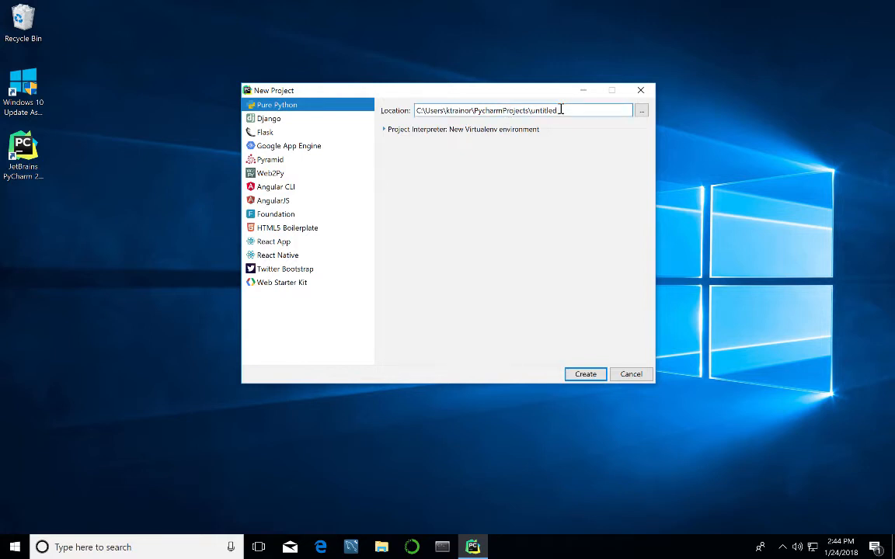
key("BackSpace")
key("BackSpace")
key("BackSpace")
key("BackSpace")
key("BackSpace")
key("BackSpace")
key("BackSpace")
key("BackSpace")
type("my_first_python_projec")
Expand the Project Interpreter options, review the environment types, and keep Virtualenv.
left_click(382, 140)
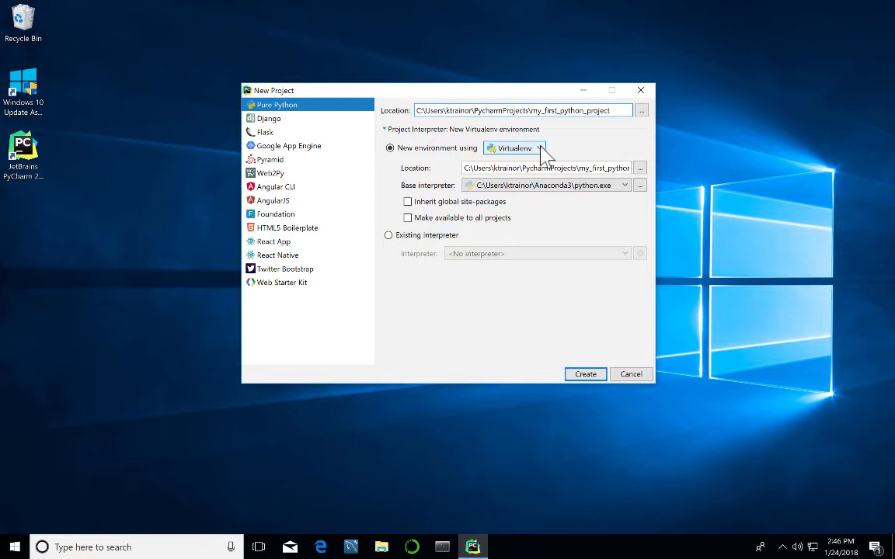
left_click(542, 149)
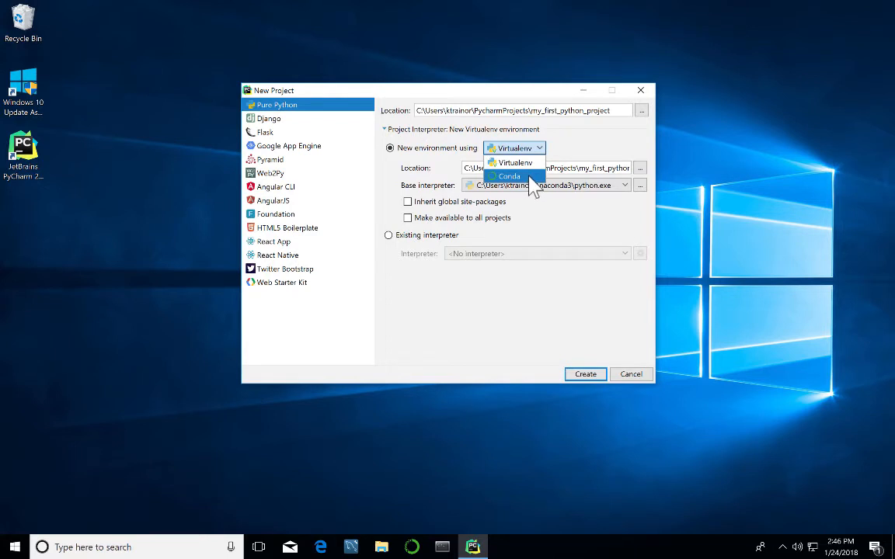
left_click(575, 155)
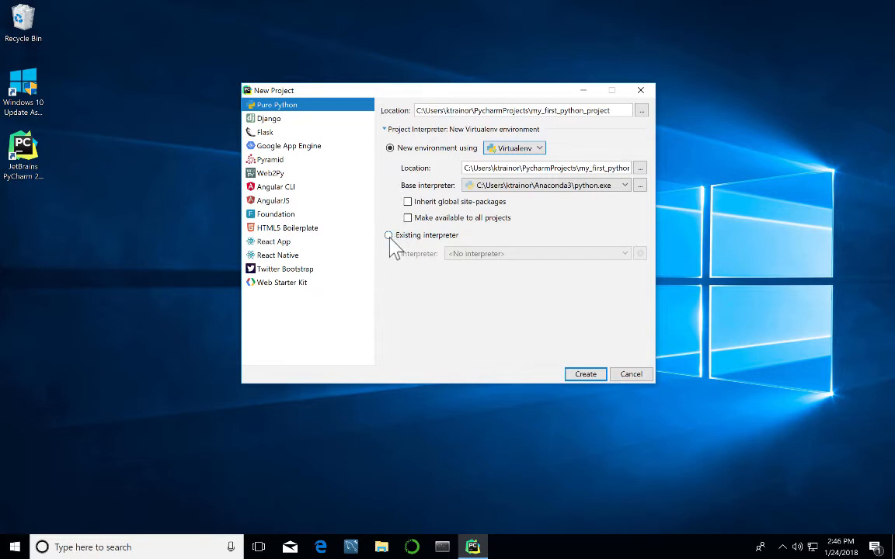
Switch to using an existing interpreter and check its interpreter list, which is empty.
left_click(389, 235)
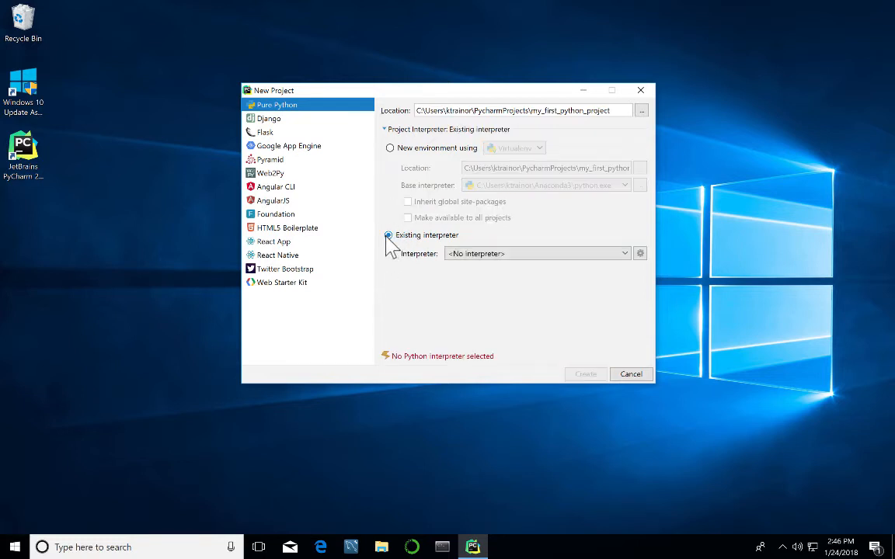
left_click(625, 256)
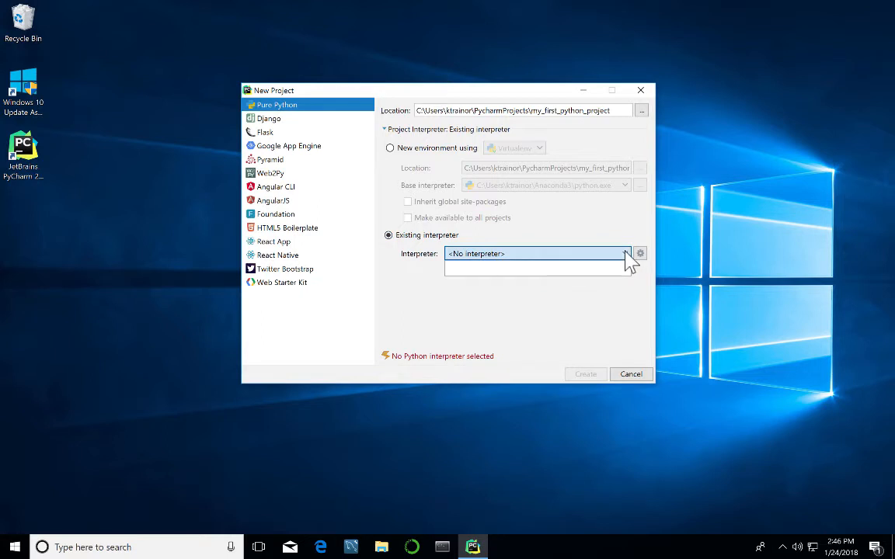
left_click(626, 291)
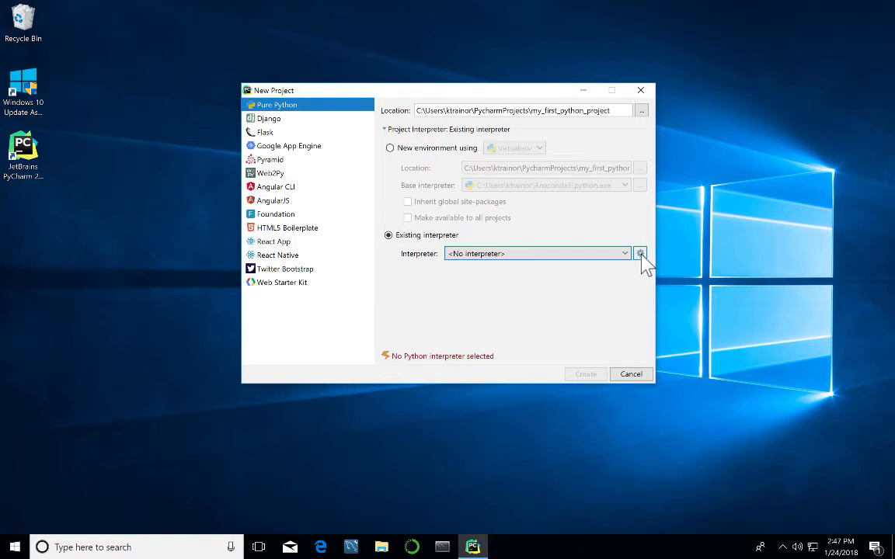
Choose 'Add Local...' from the interpreter options to add a local Python interpreter.
left_click(640, 254)
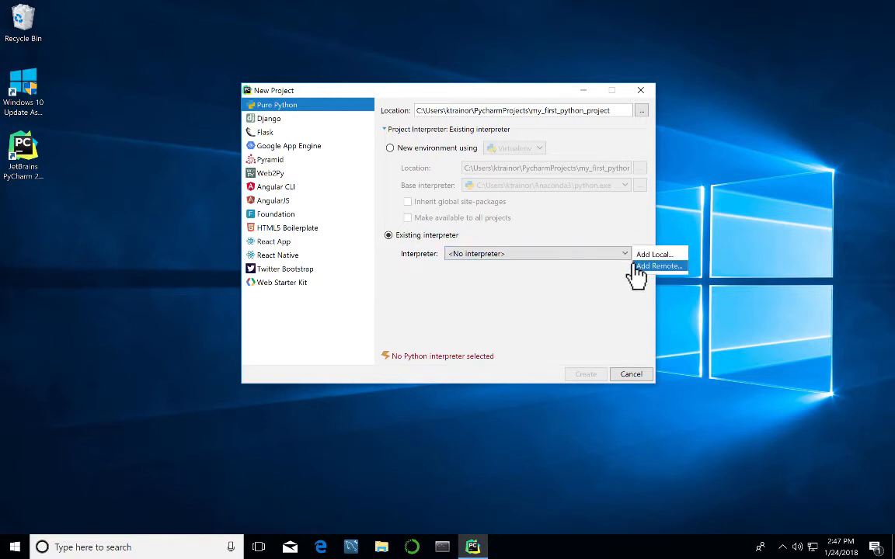
key("Up")
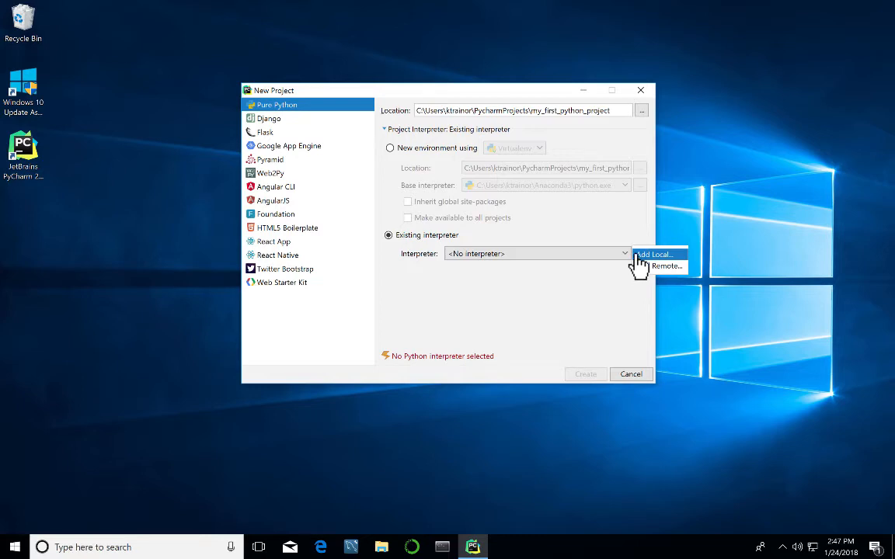
left_click(636, 259)
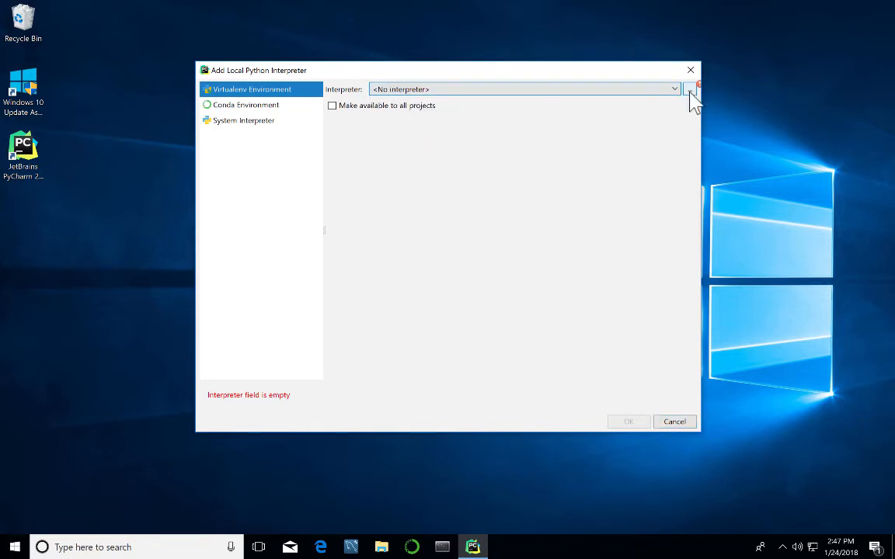
Browse for the interpreter file, expanding C:\ and Users down to the user's home folder.
left_click(690, 92)
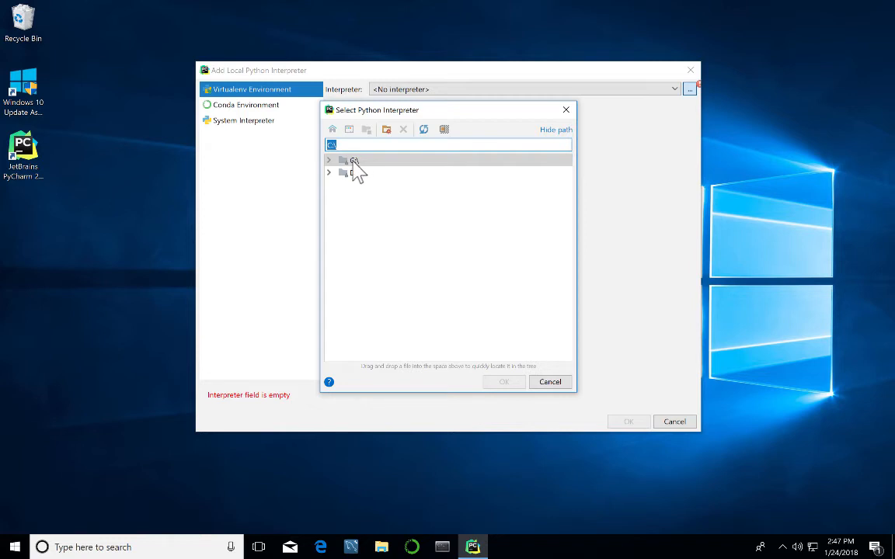
double_click(354, 161)
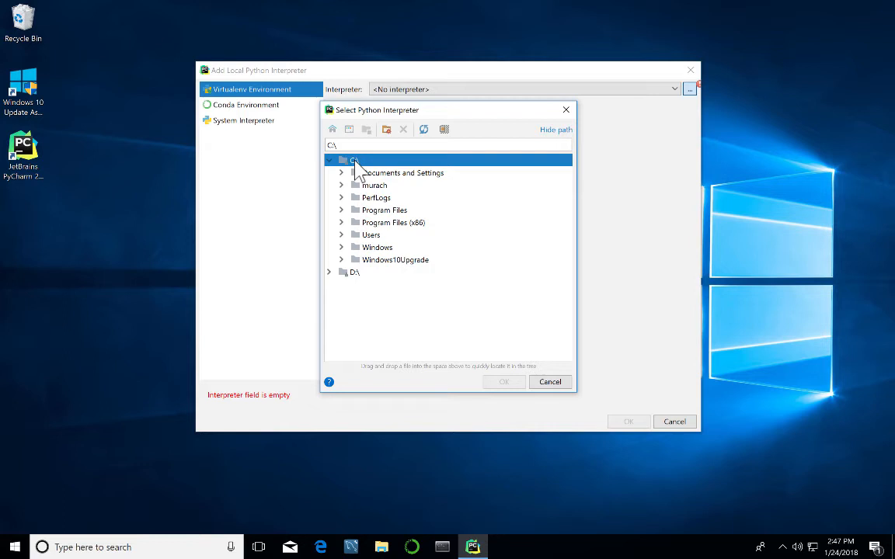
double_click(367, 212)
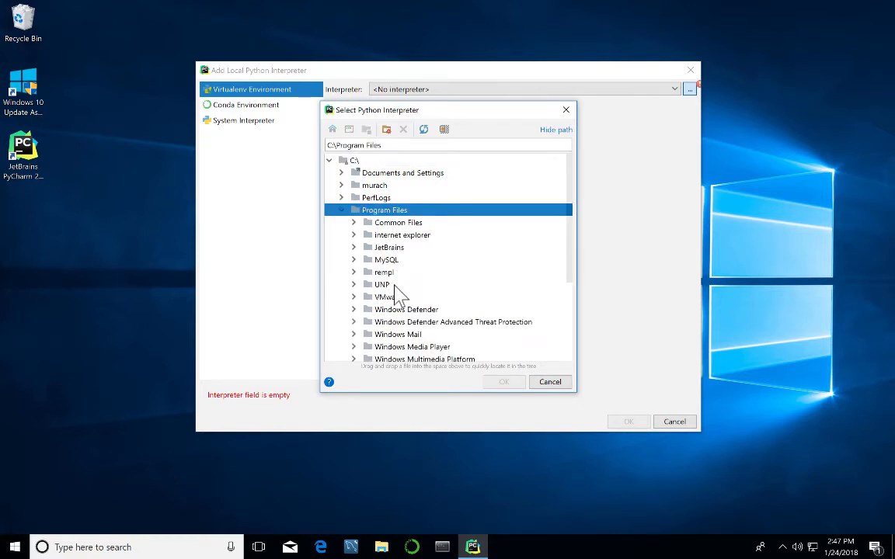
scroll(400, 292, "down", 3)
scroll(400, 292, "down", 1)
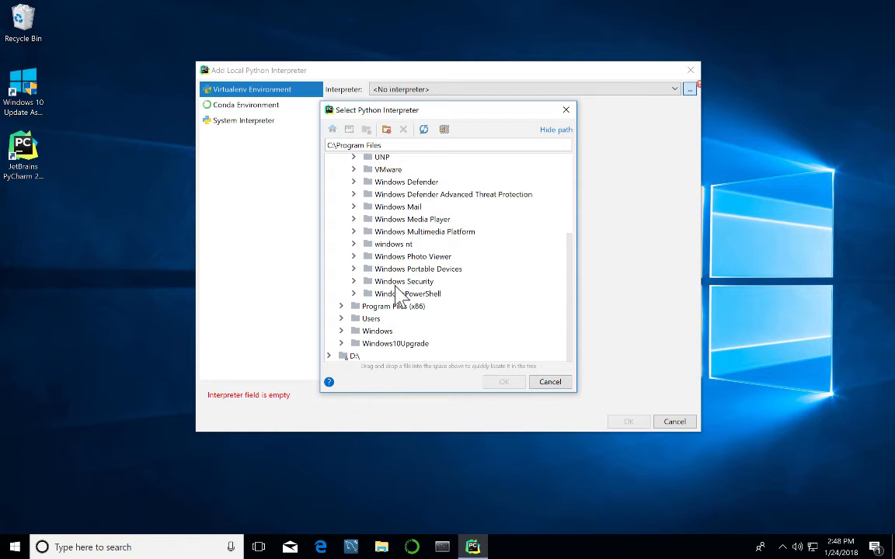
double_click(370, 321)
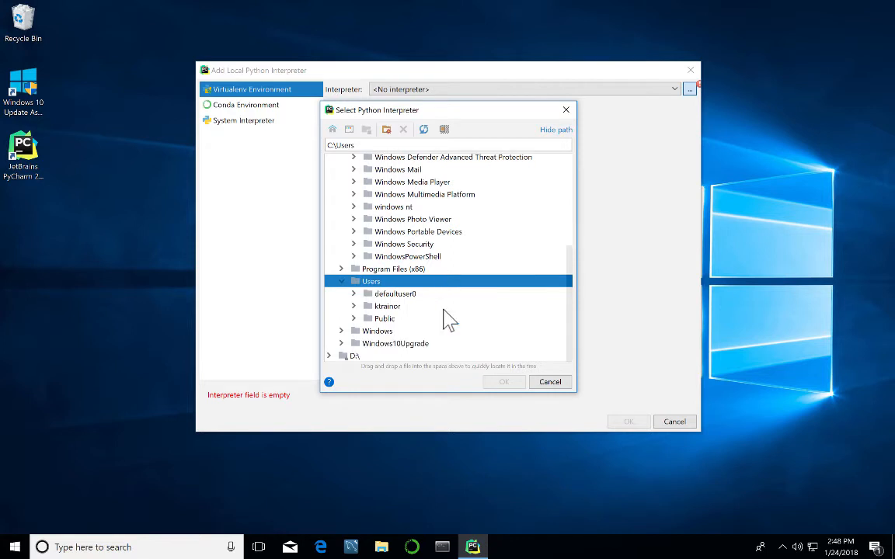
double_click(389, 307)
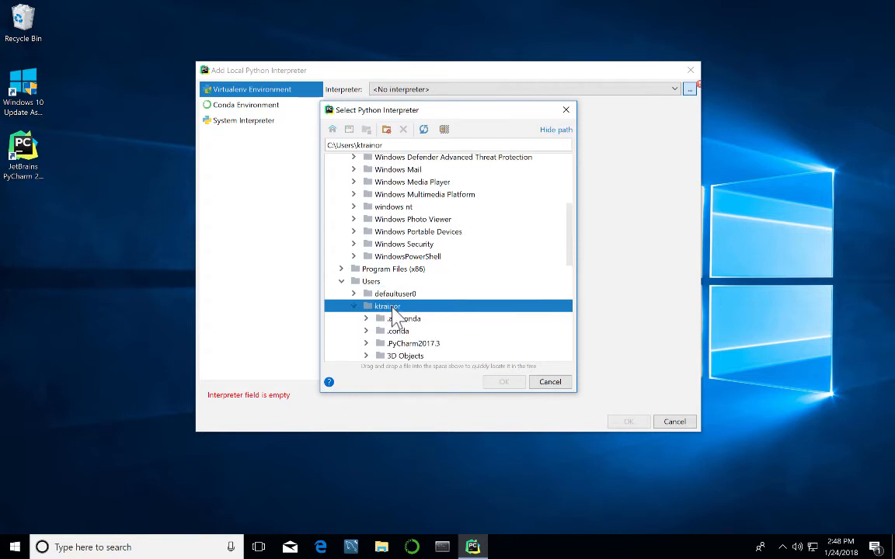
scroll(408, 326, "down", 4)
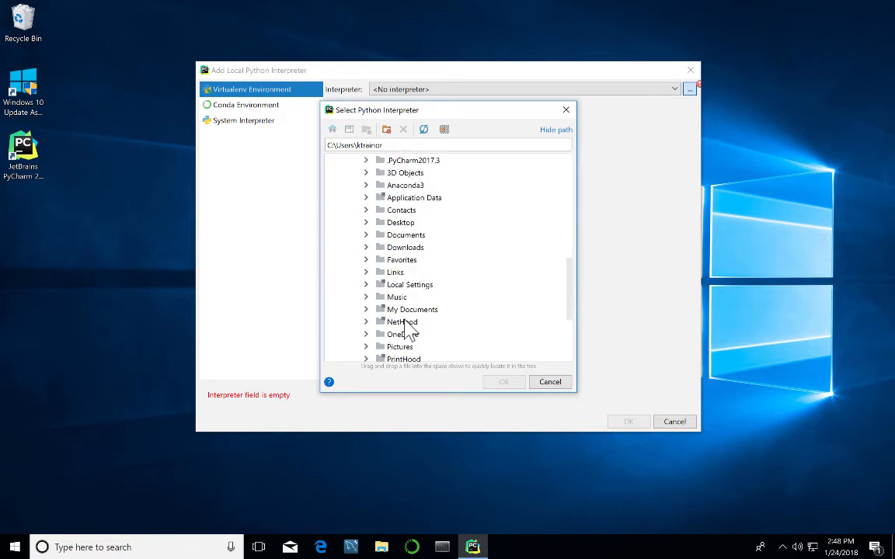
scroll(408, 328, "up", 1)
scroll(409, 327, "up", 1)
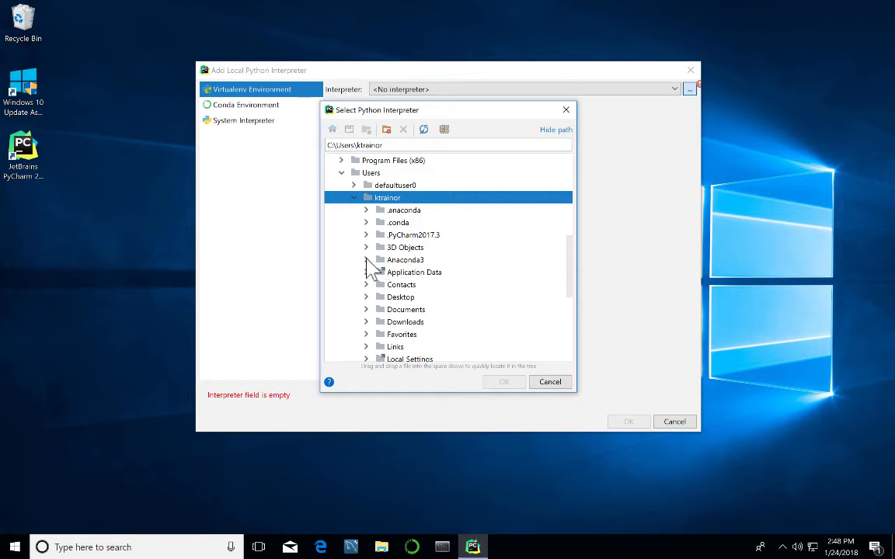
Select python.exe inside Anaconda3\envs\plain_old_python_development.
left_click(367, 260)
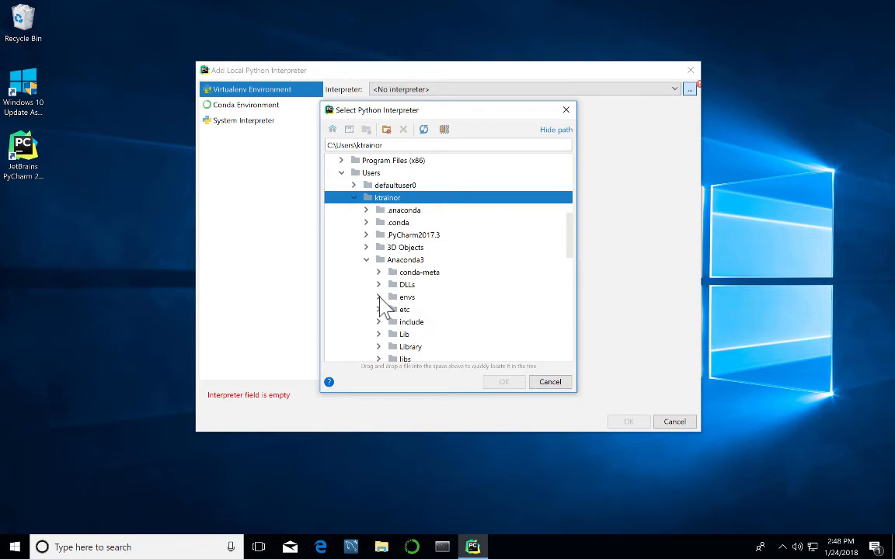
left_click(379, 297)
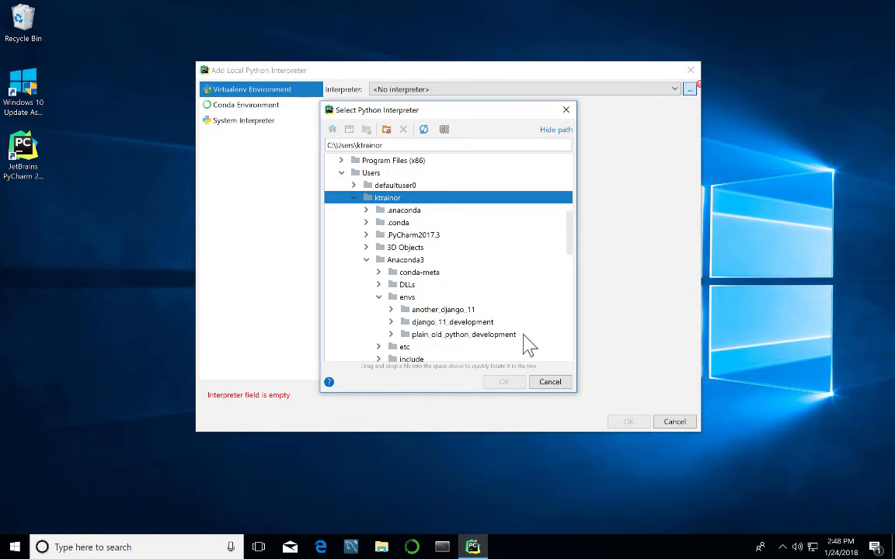
scroll(418, 342, "down", 2)
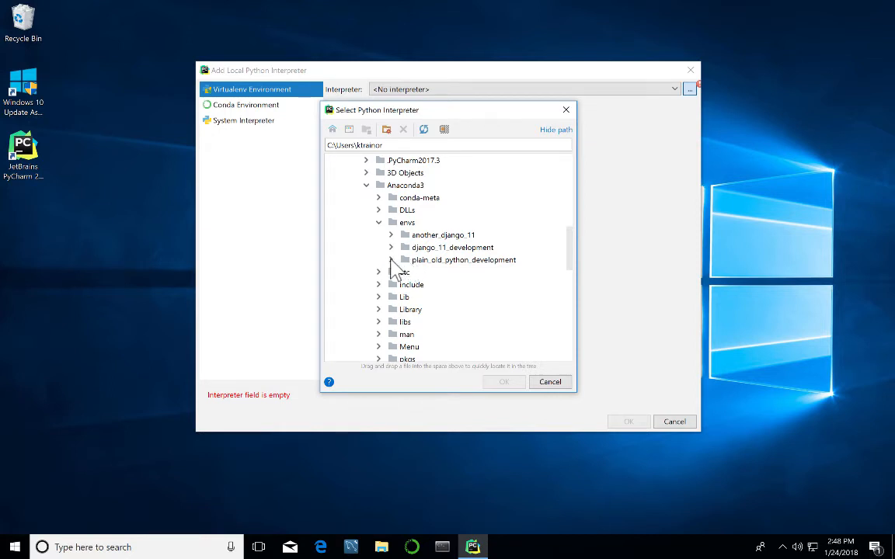
left_click(392, 261)
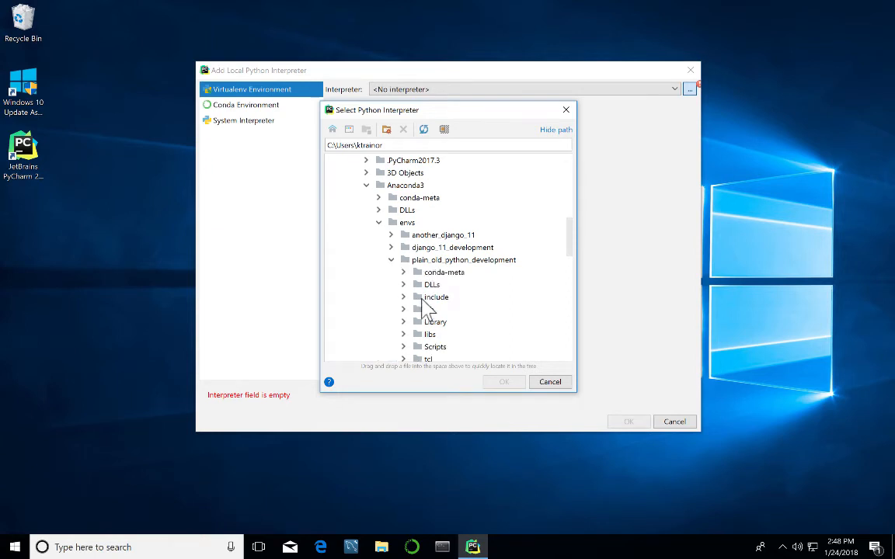
scroll(424, 306, "down", 2)
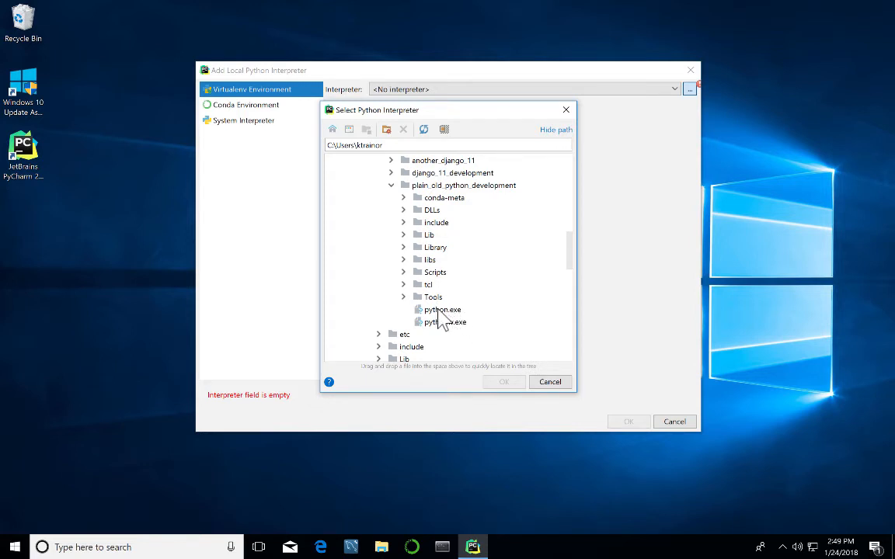
left_click(439, 311)
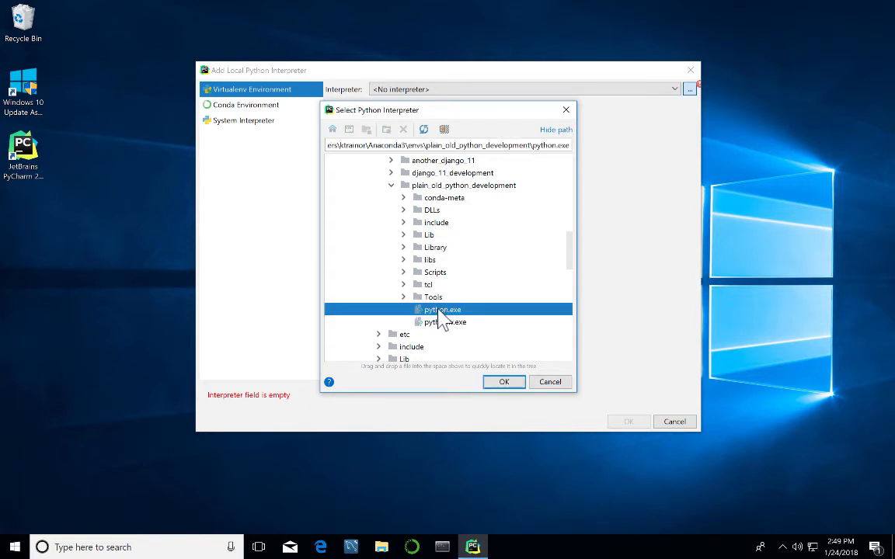
Confirm python.exe, make the Python 3.6 interpreter available to all projects, and add it.
left_click(500, 382)
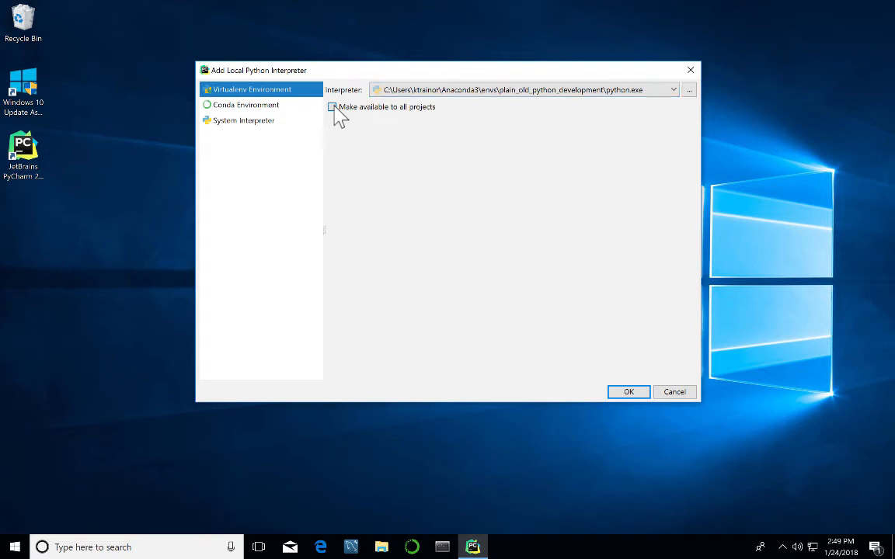
left_click(333, 107)
left_click(630, 393)
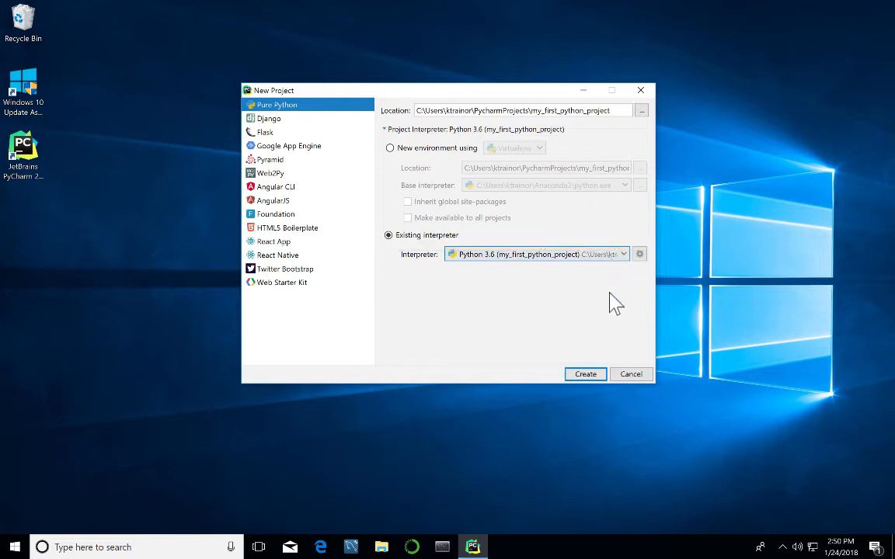
Create my_first_python_project and allow PyCharm access through the Windows firewall.
left_click(587, 380)
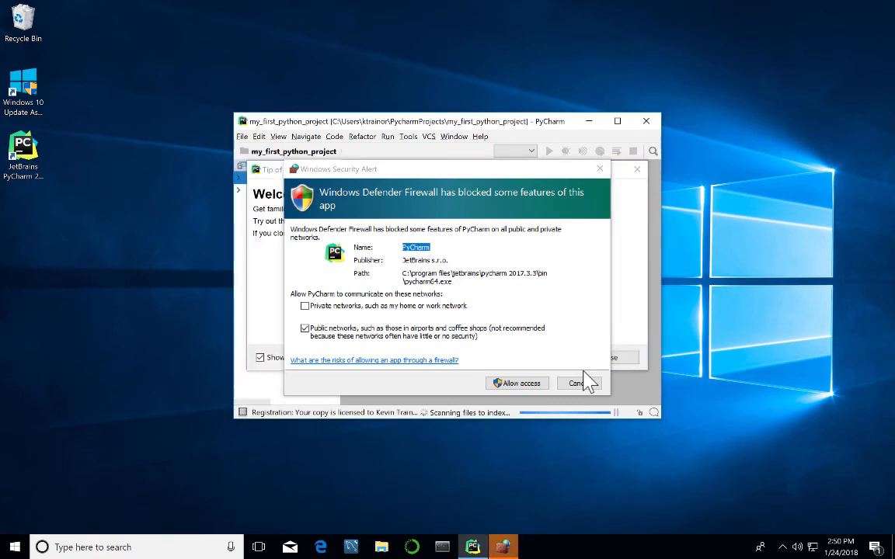
left_click(525, 383)
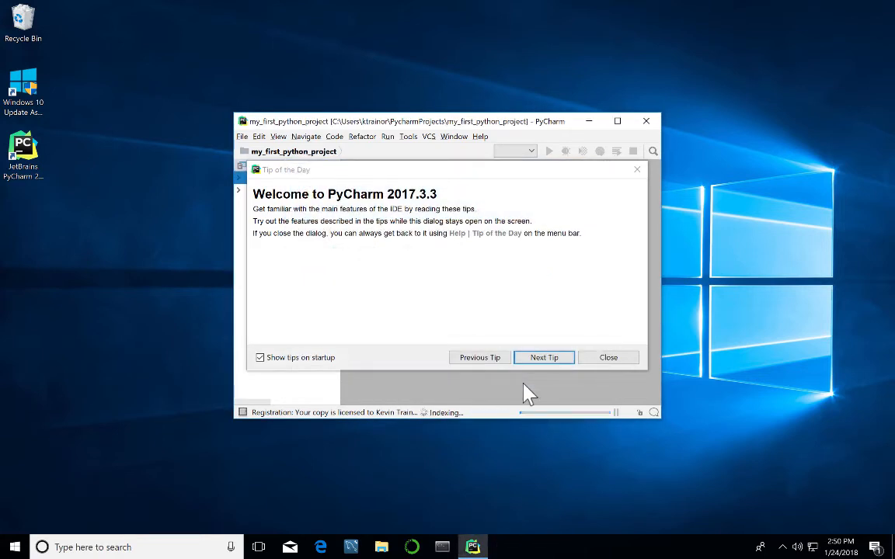
Close the Tip of the Day and make the PyCharm window taller and wider.
left_click(605, 359)
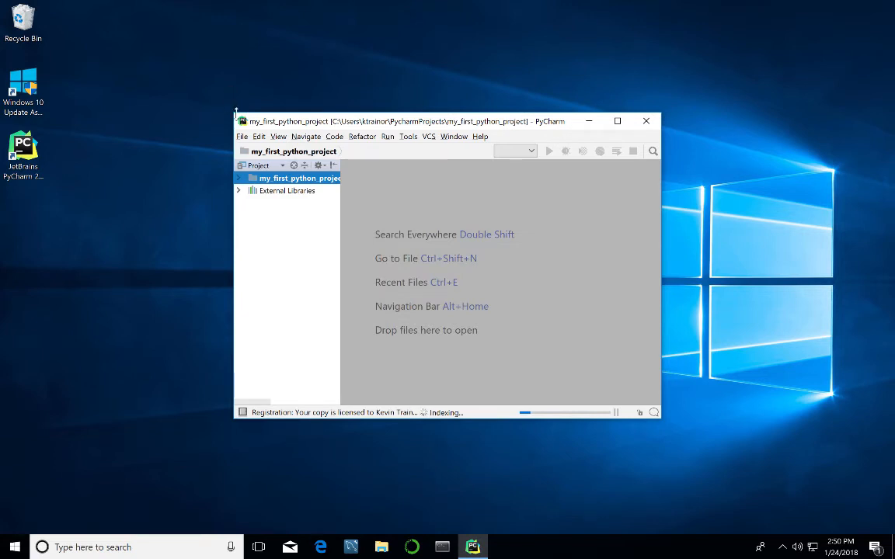
left_click_drag(235, 111, 161, 48)
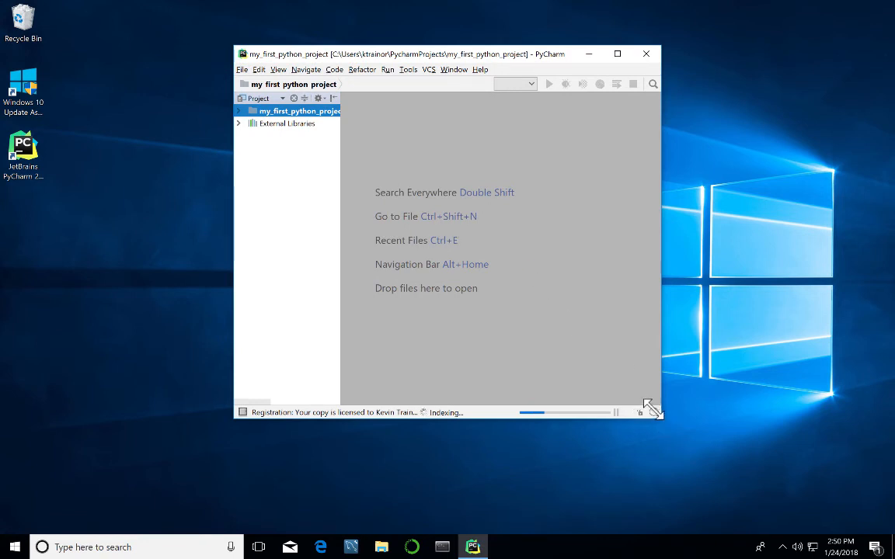
left_click_drag(651, 411, 749, 490)
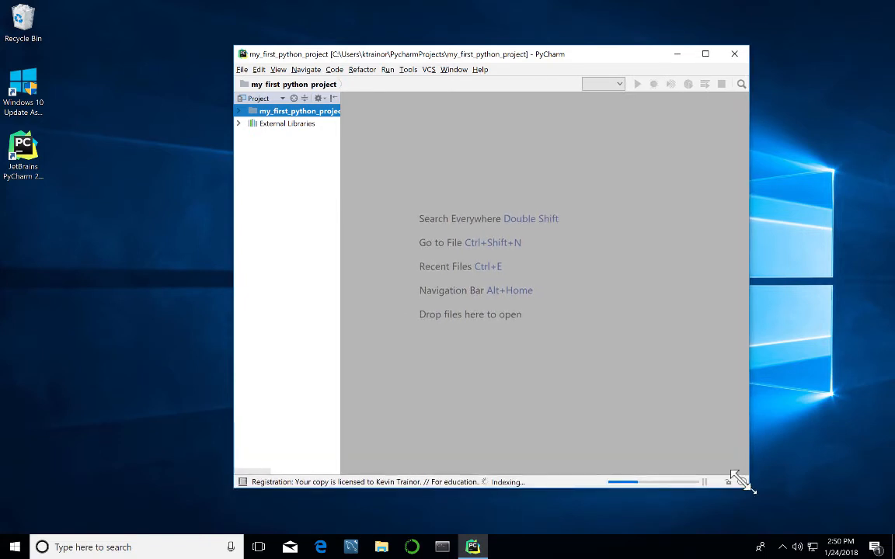
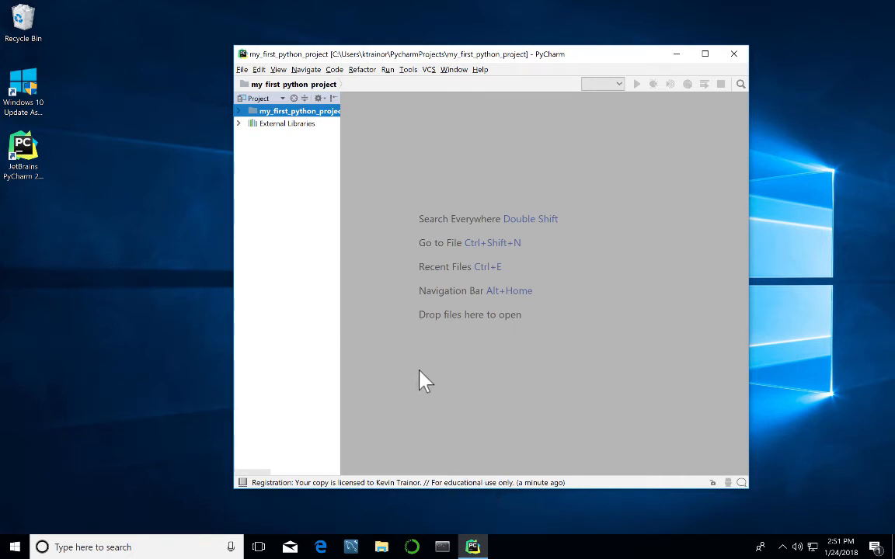
Drag the Project panel's border wider until my_first_python_project's full path shows.
left_click_drag(325, 288, 359, 288)
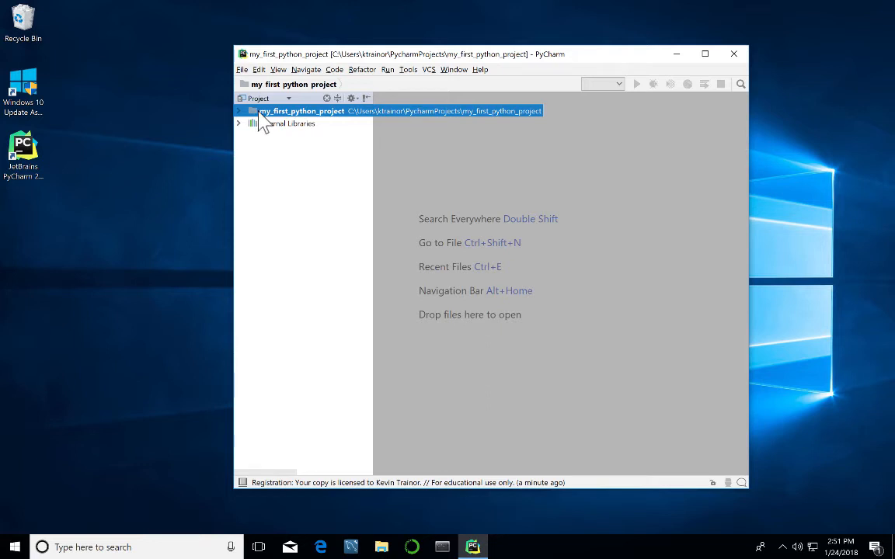
Choose New > Python File from the my_first_python_project folder's context menu.
right_click(261, 114)
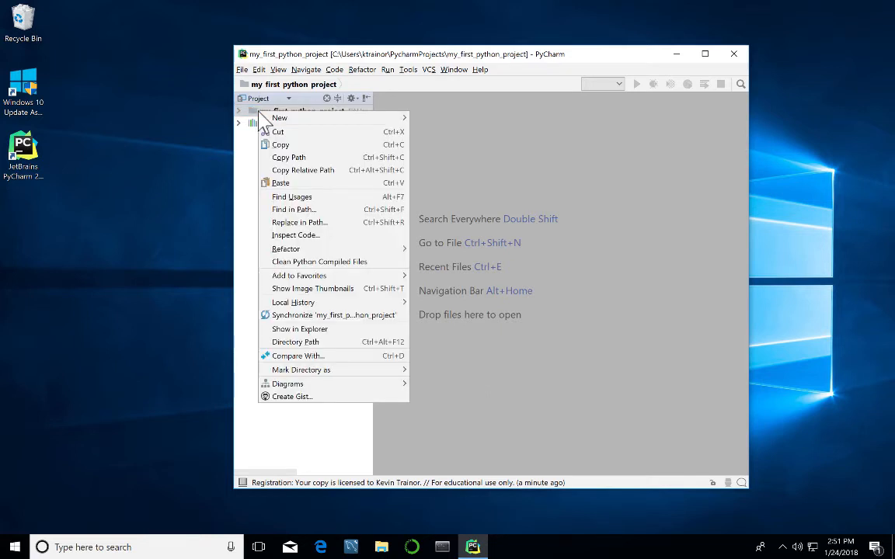
mouse_move(279, 124)
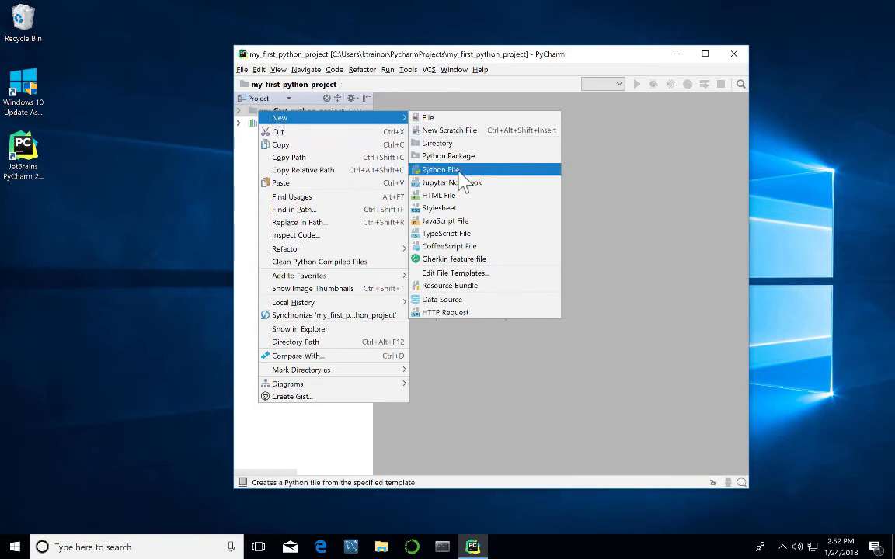
left_click(459, 173)
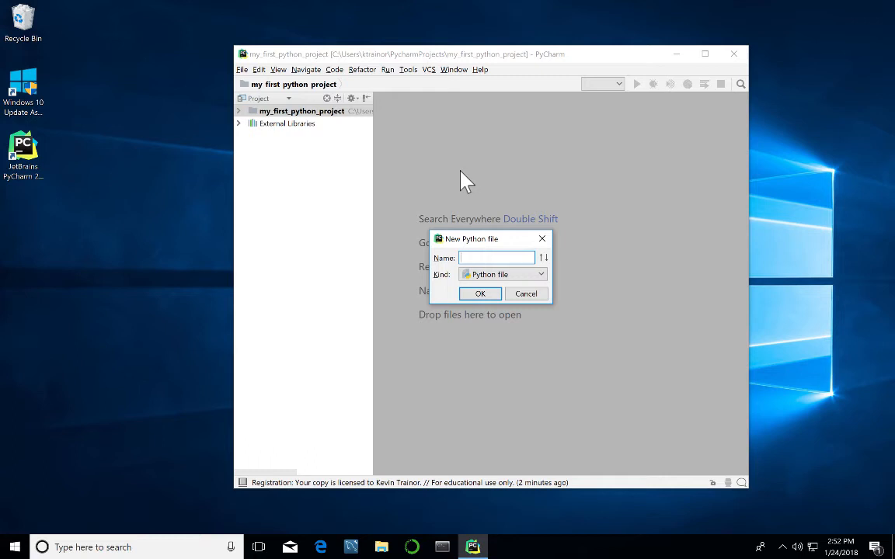
Name the new Python file goodbye_cruel_world and confirm it.
type("goodbye_cruel_world")
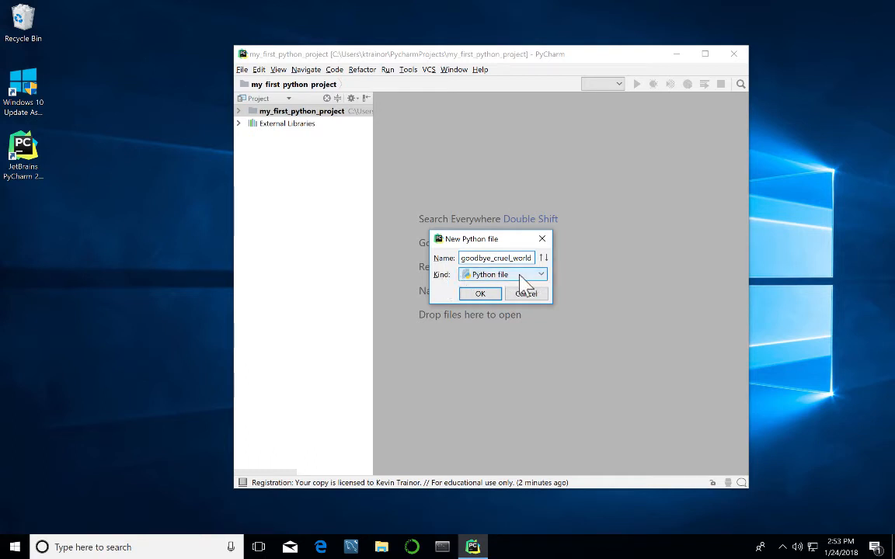
left_click(479, 296)
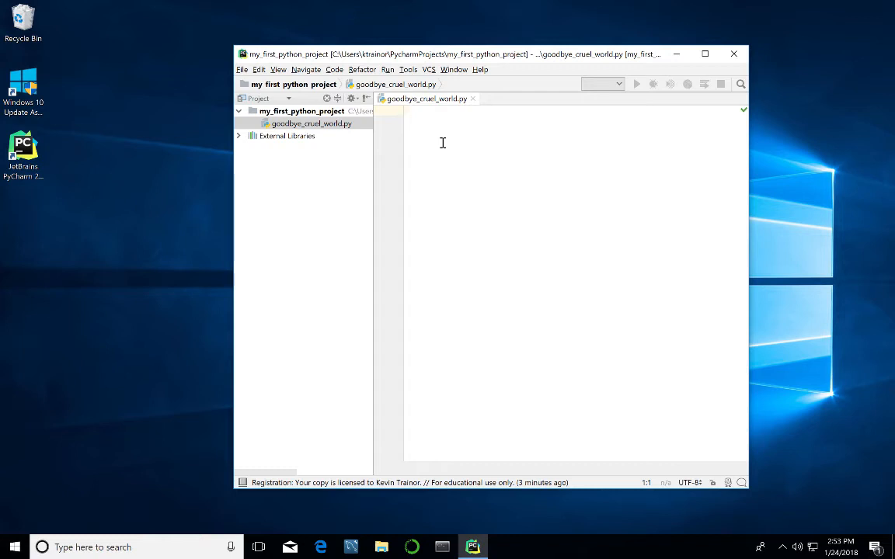
Put the comment '# goodbye_cruel_world.py' on line 1, followed by blank lines.
type("# goodbye_")
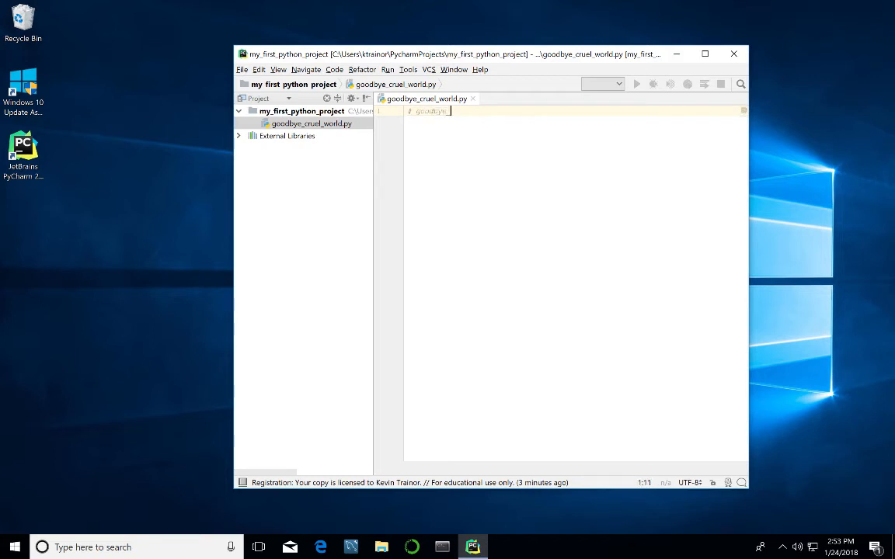
type("cruel_world.py")
key("Return")
key("Return")
key("Return")
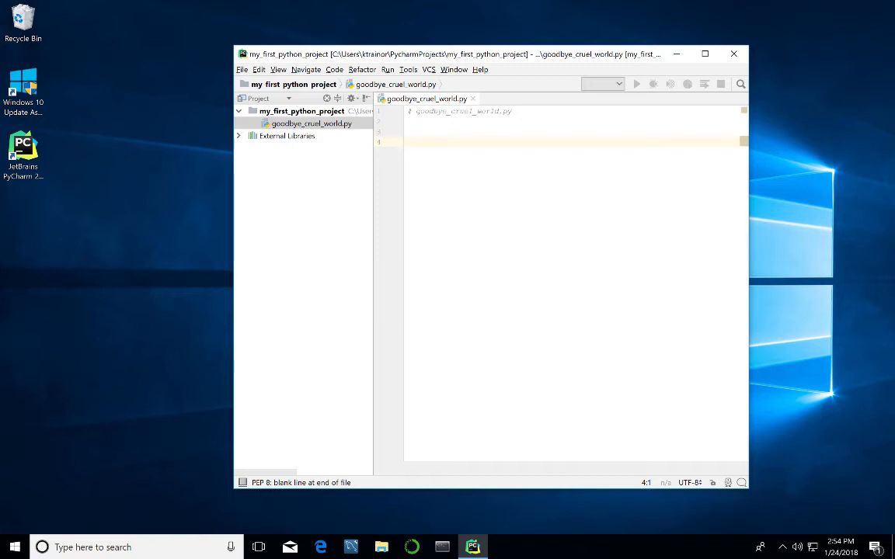
key("BackSpace")
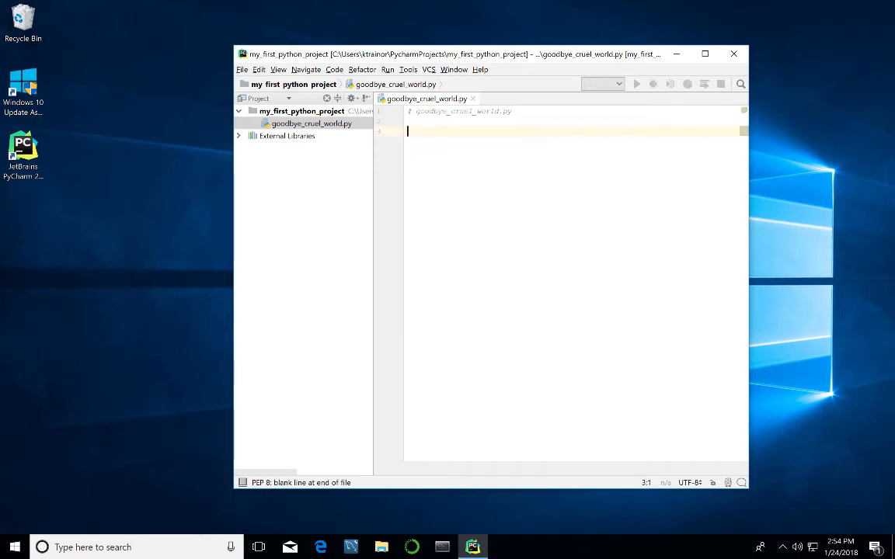
key("Return")
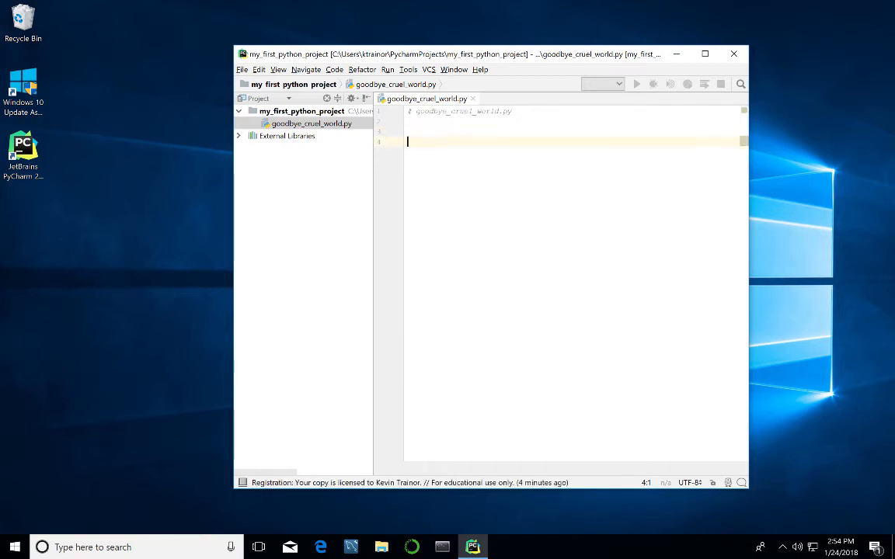
Write 'def main():' with a 'pass' body, then add a main() call below it.
type("def main")
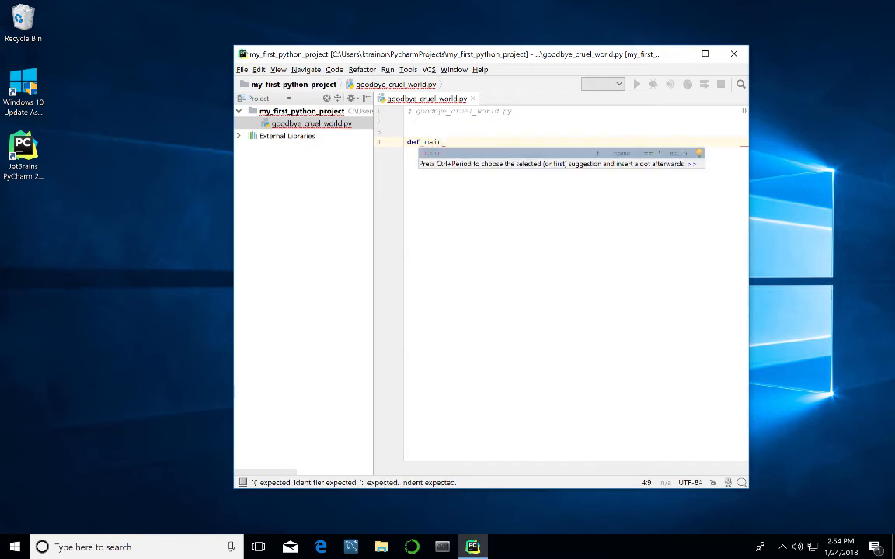
type("(")
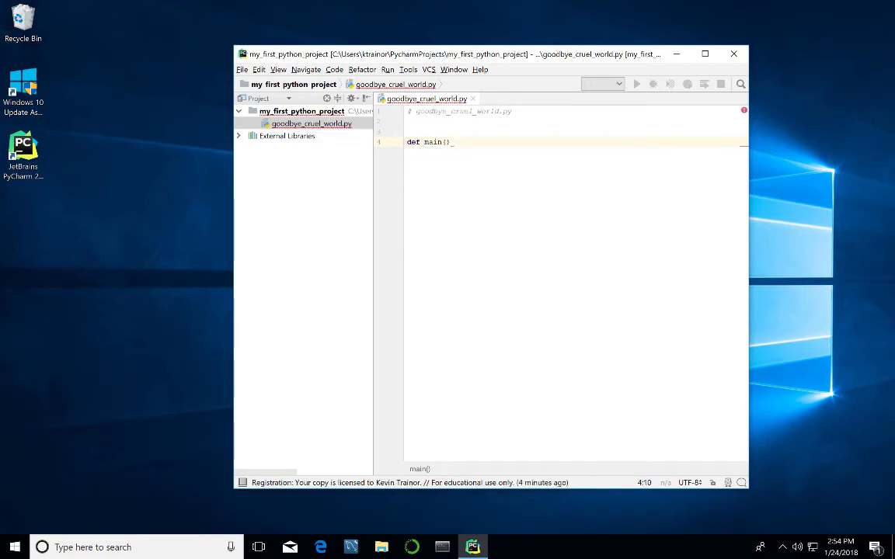
type(")")
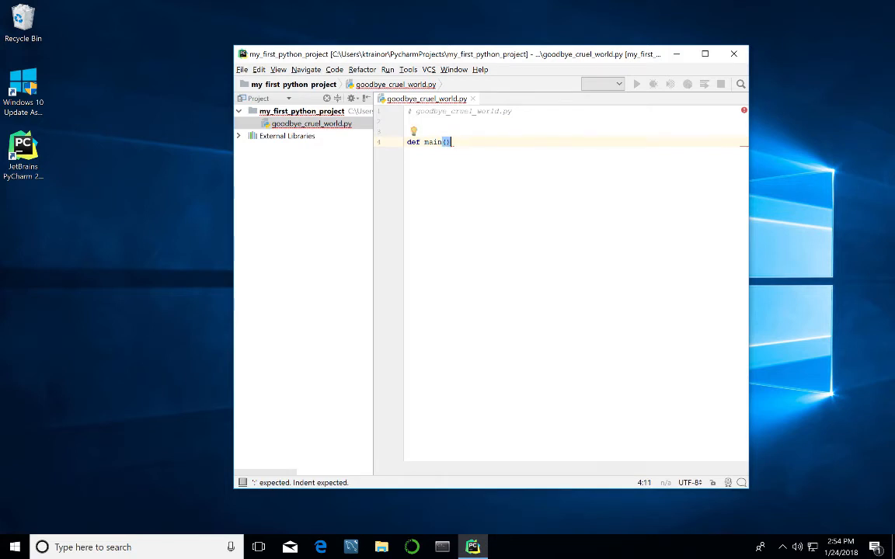
type(":")
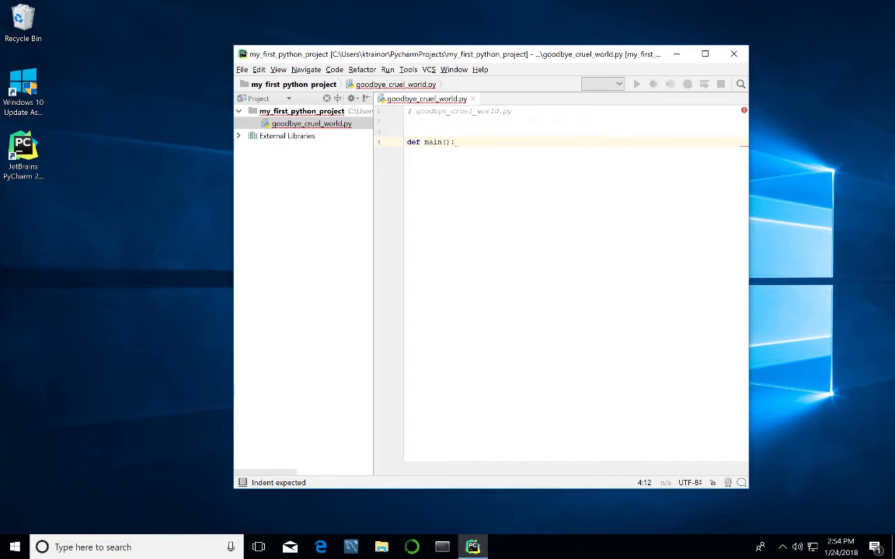
key("Return")
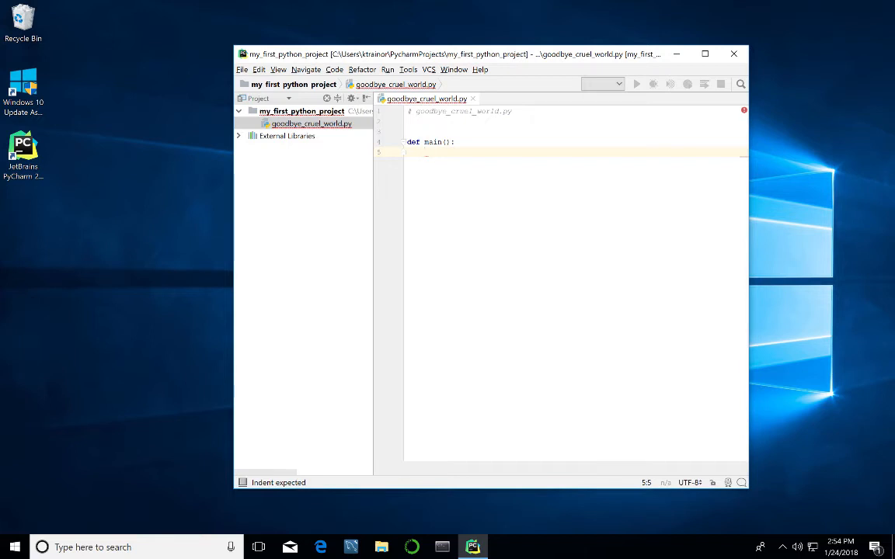
type("pass")
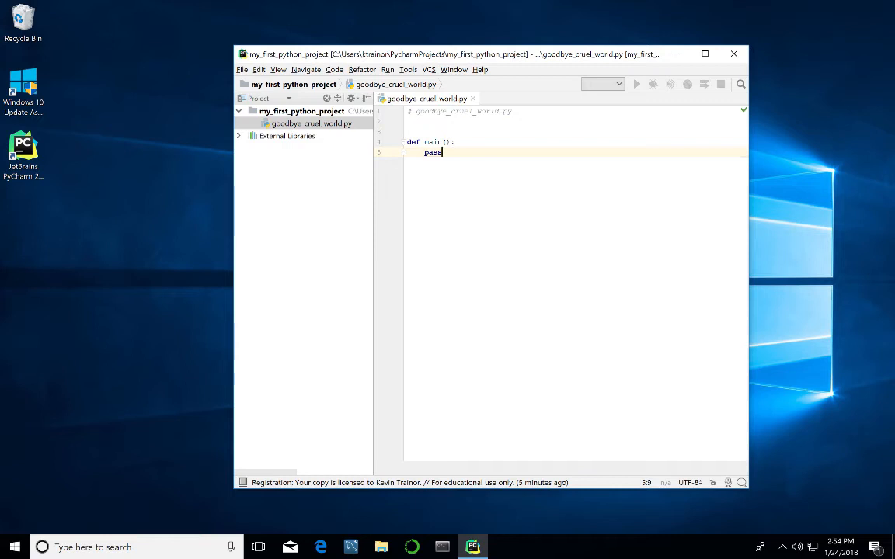
key("Return")
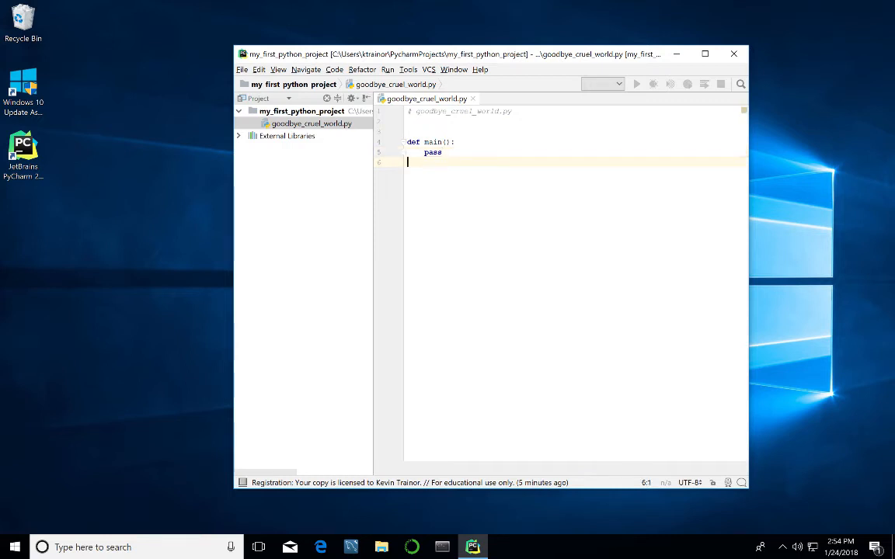
key("Return")
key("Return")
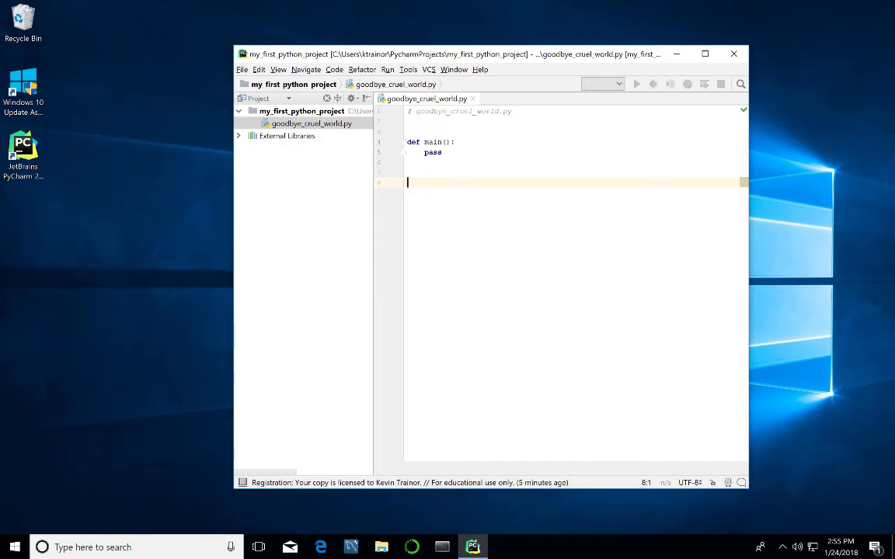
type("main")
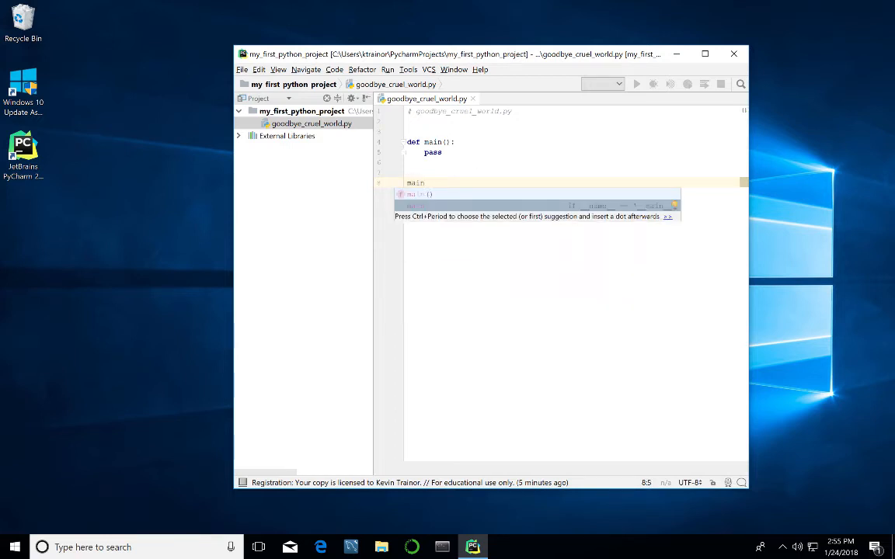
key("Return")
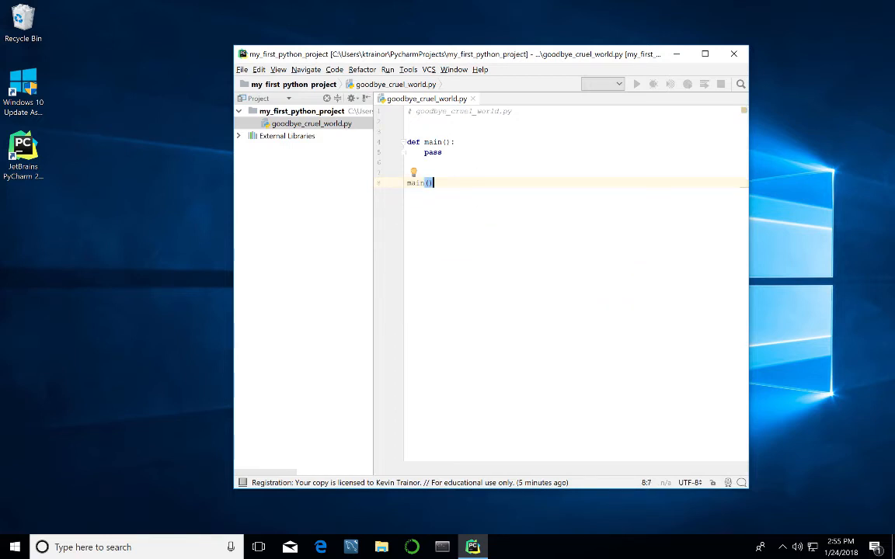
key("Return")
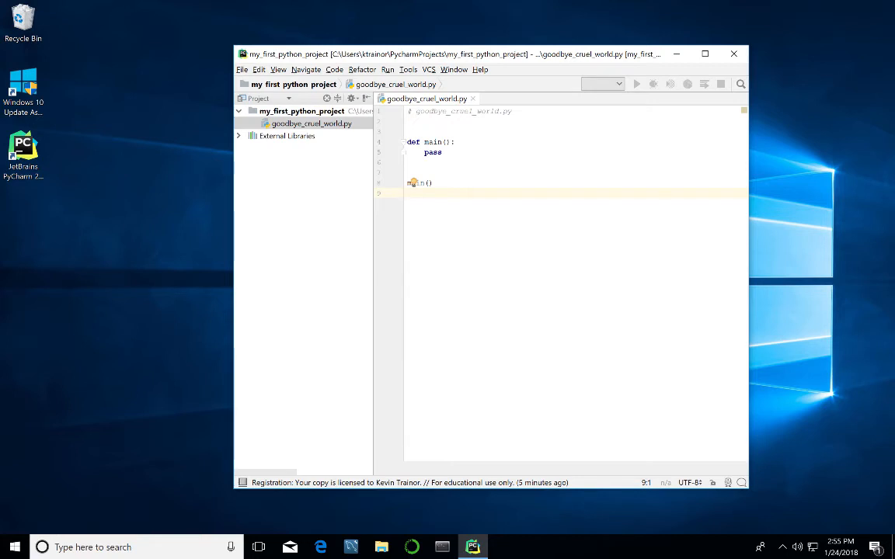
Replace pass in main with print('Goodbye, Cruel World.').
double_click(428, 153)
key("BackSpace")
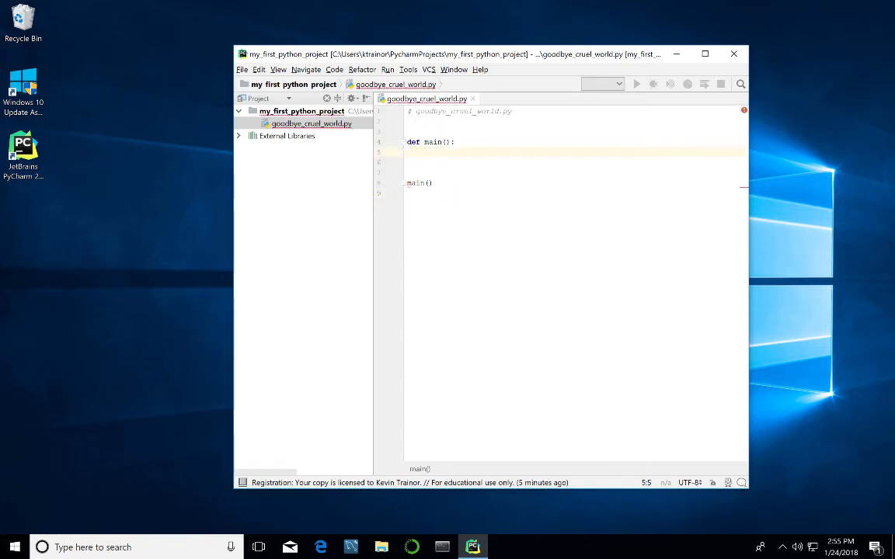
type("print")
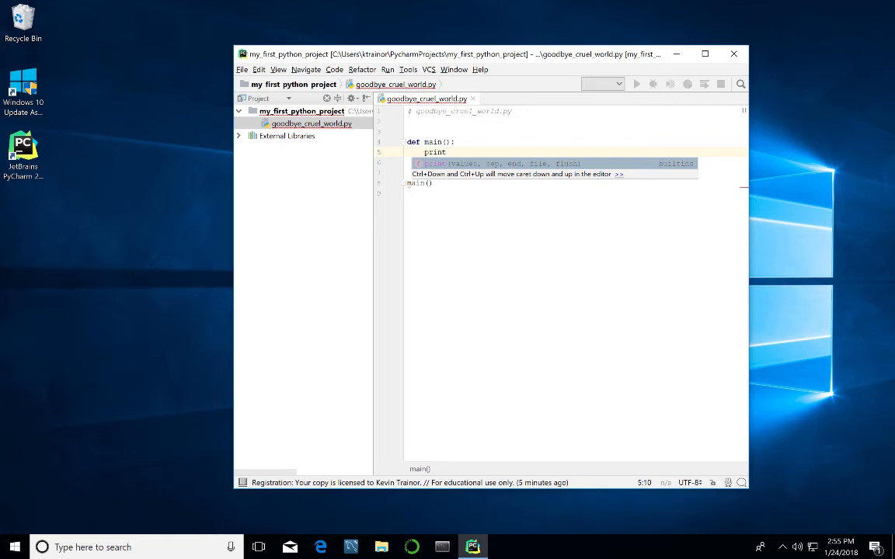
type("(")
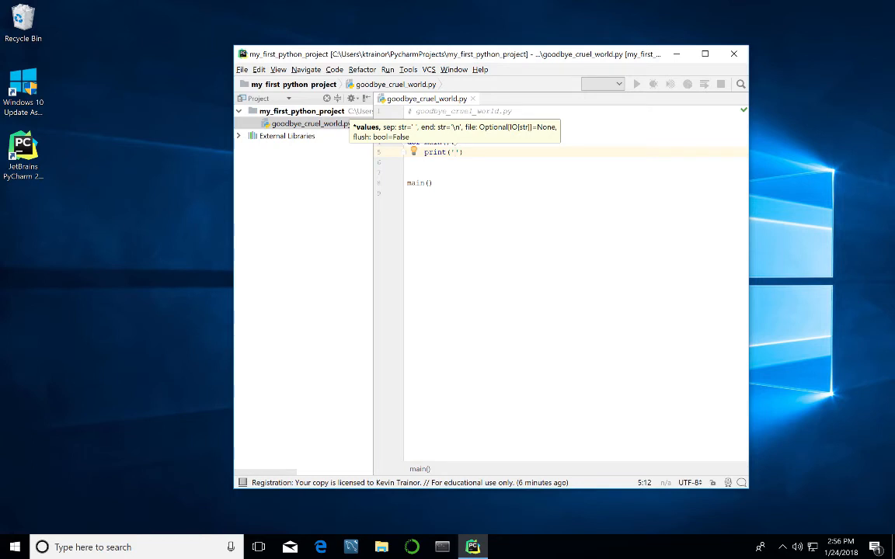
type("Goodbye")
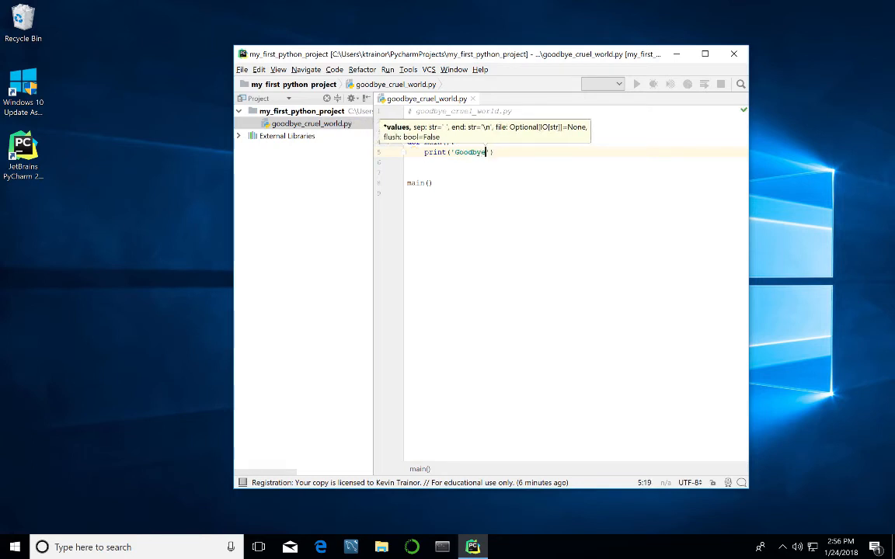
type(", C")
type("ruel W")
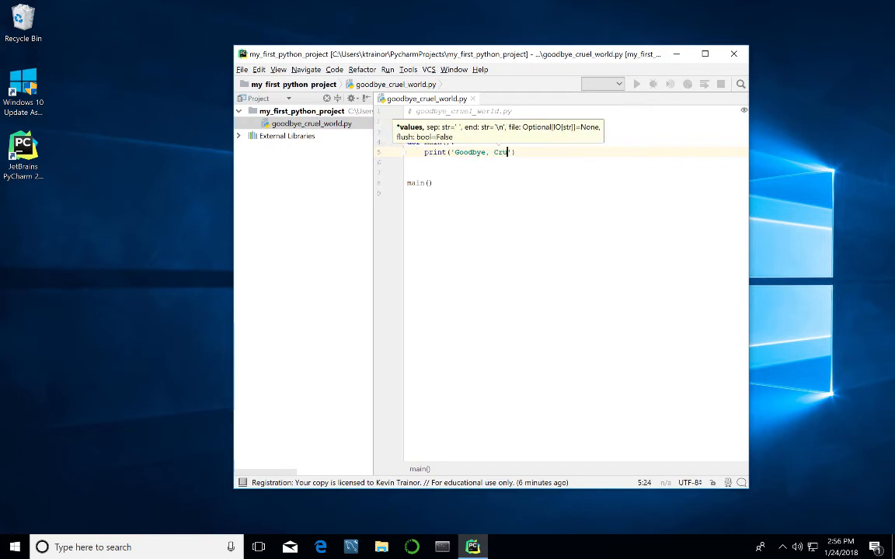
type("orld.")
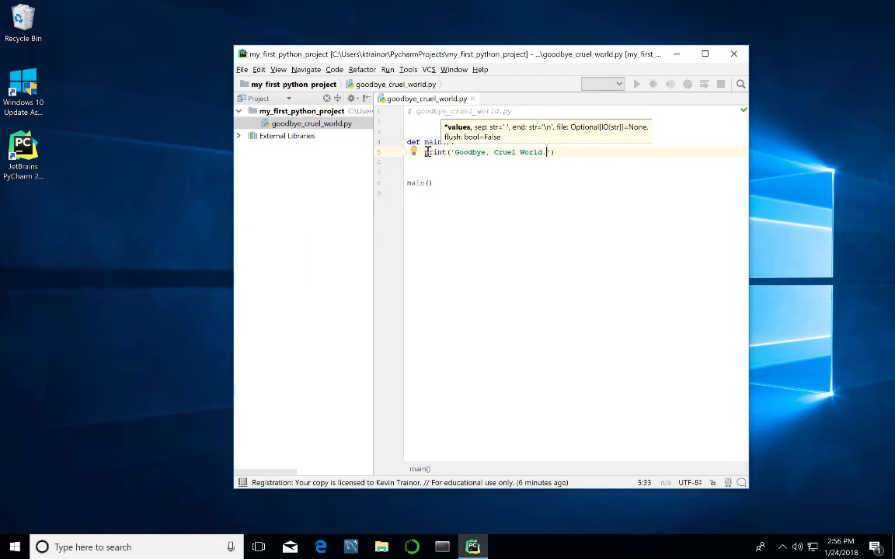
left_click(448, 196)
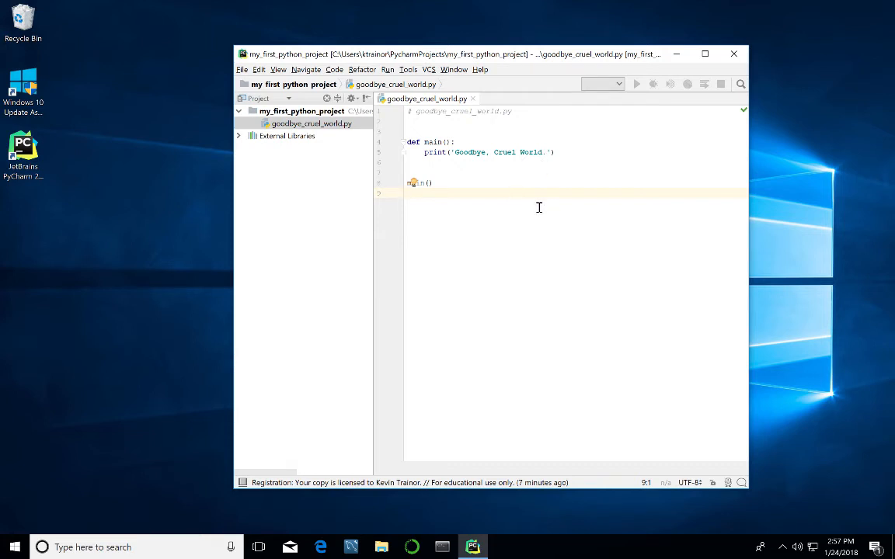
Run 'goodbye_cruel_world' and highlight its Goodbye, Cruel World. output line.
right_click(539, 208)
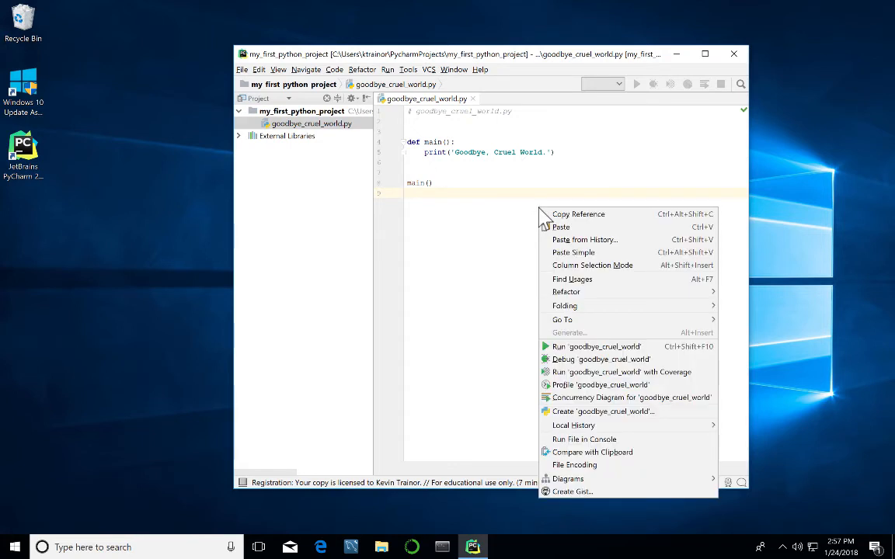
left_click(592, 350)
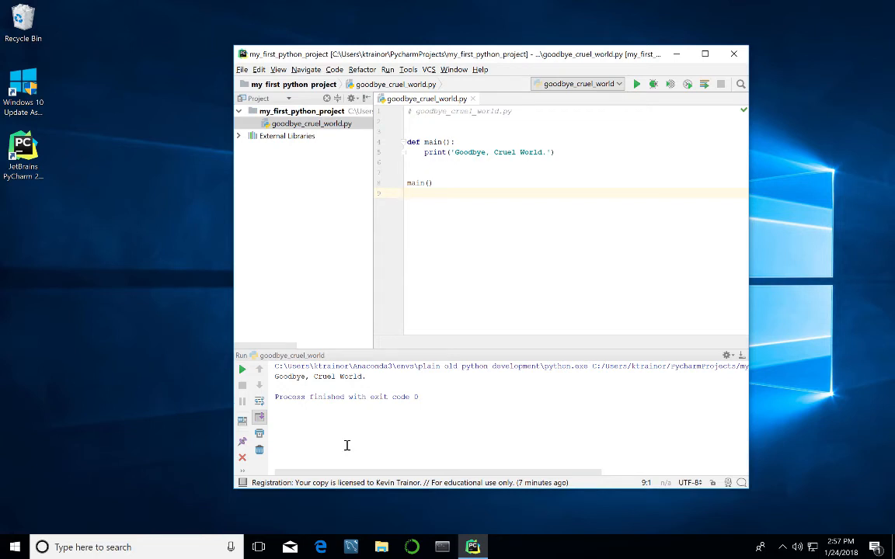
left_click(379, 377)
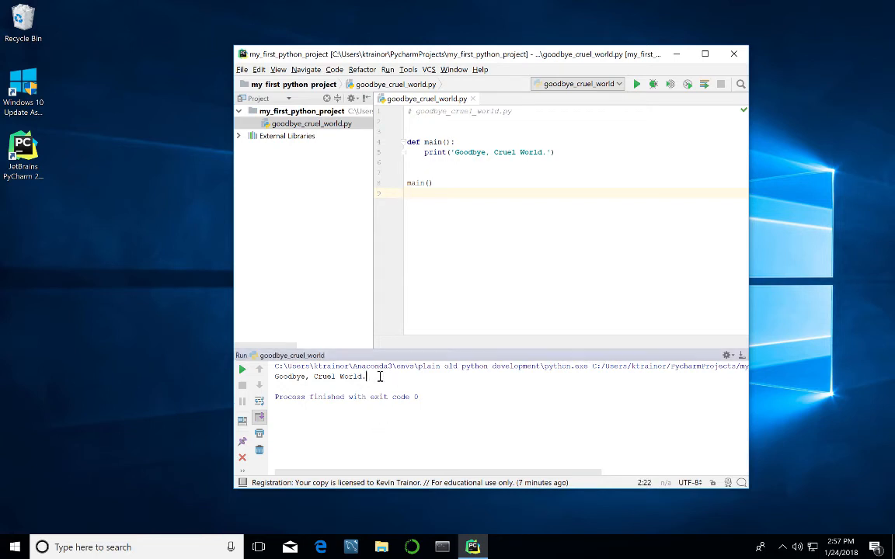
left_click_drag(379, 377, 275, 377)
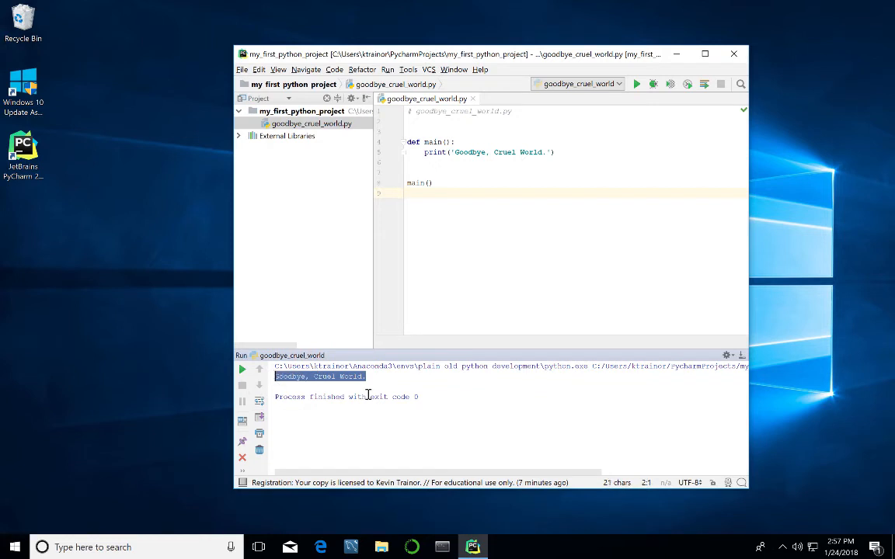
left_click(404, 410)
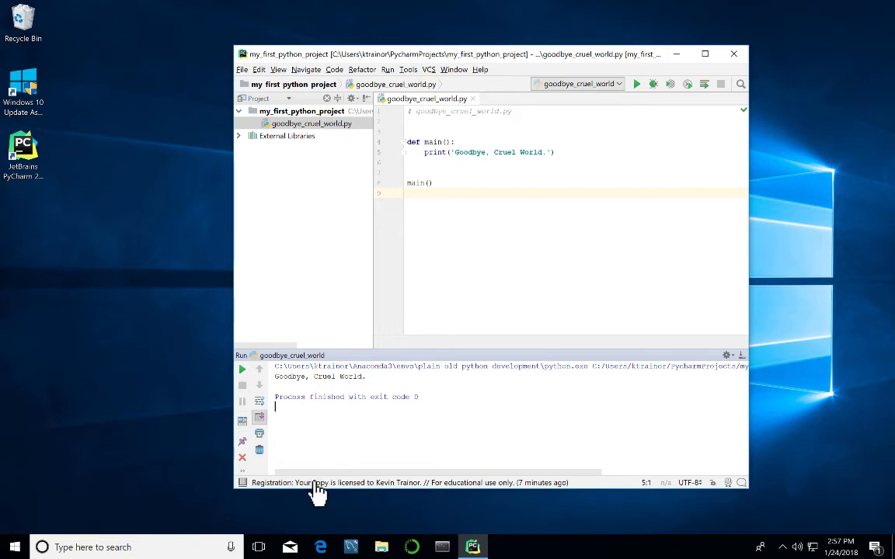
Show the Run panel, then switch to the Python Console running Python 3.6.4 (Anaconda).
mouse_move(243, 483)
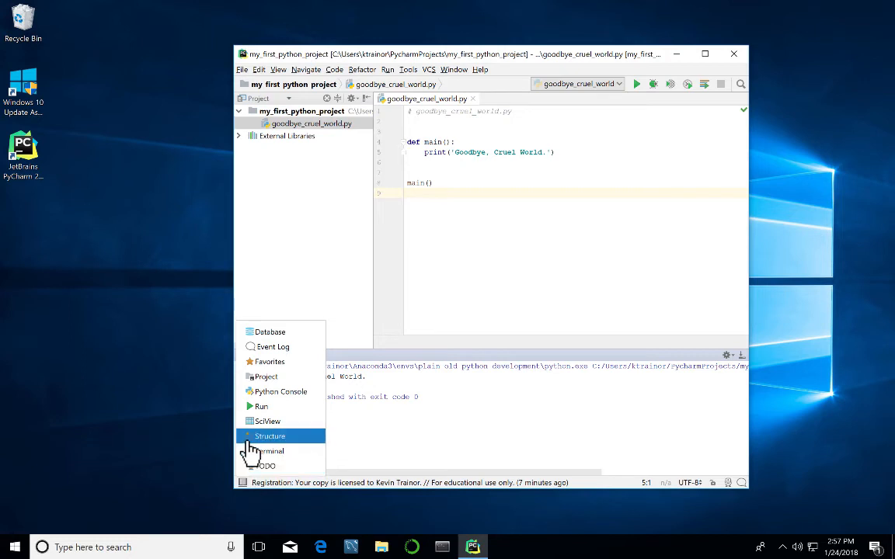
left_click(258, 409)
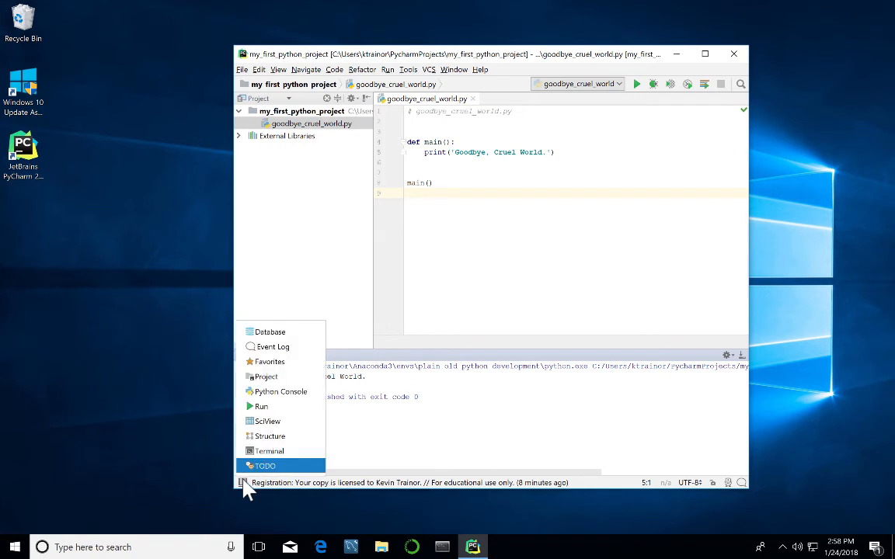
left_click(272, 395)
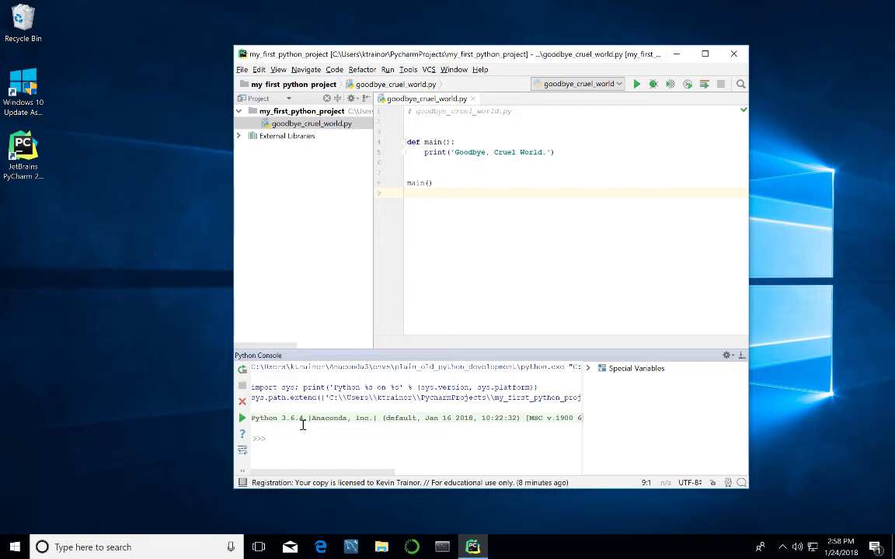
mouse_move(243, 482)
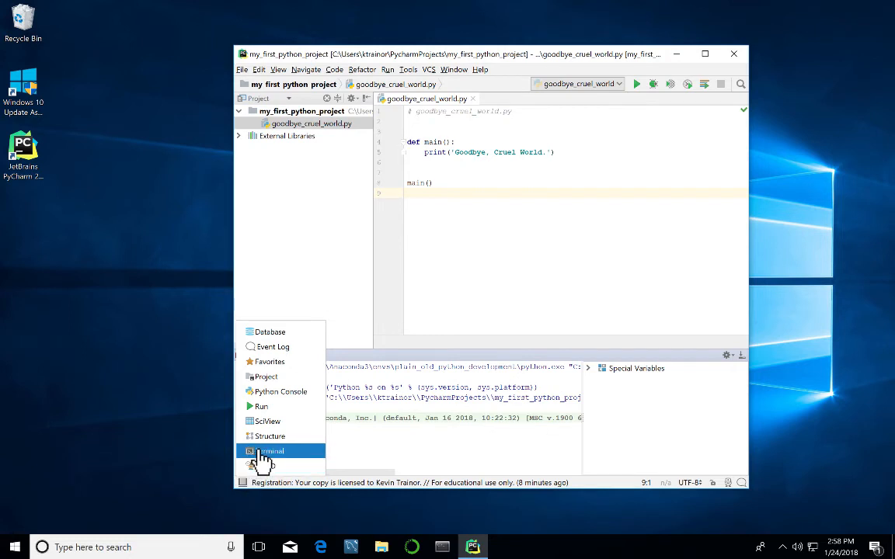
Open the Terminal and run conda list, which fails as an unrecognized command.
left_click(262, 453)
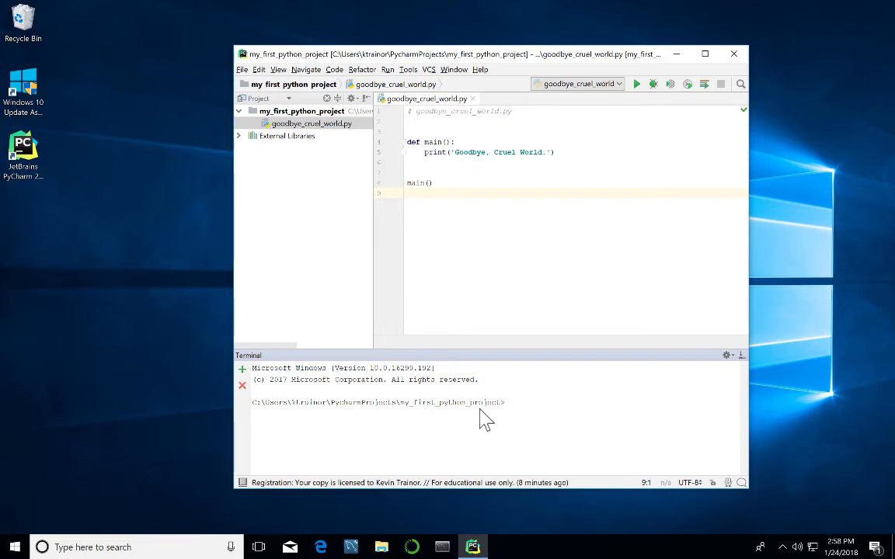
type("cmda activate")
key("BackSpace")
key("BackSpace")
key("BackSpace")
key("BackSpace")
key("BackSpace")
key("BackSpace")
key("BackSpace")
key("BackSpace")
type("list")
key("Return")
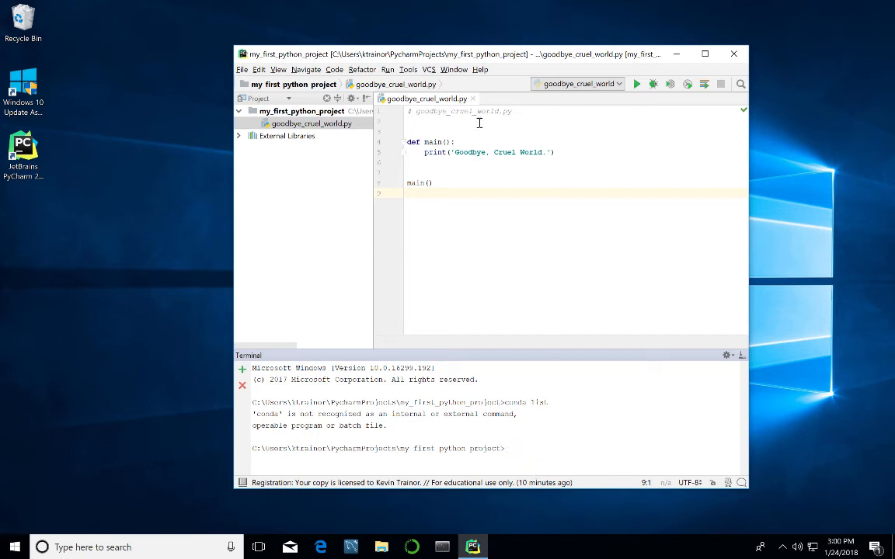
Close goodbye_cruel_world.py, reopen it, then use Close All on its tab.
left_click(471, 99)
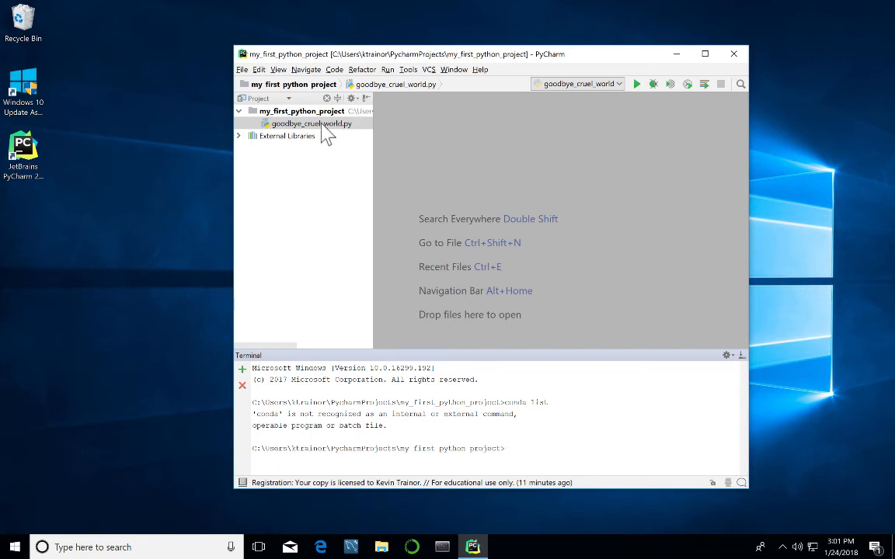
double_click(323, 126)
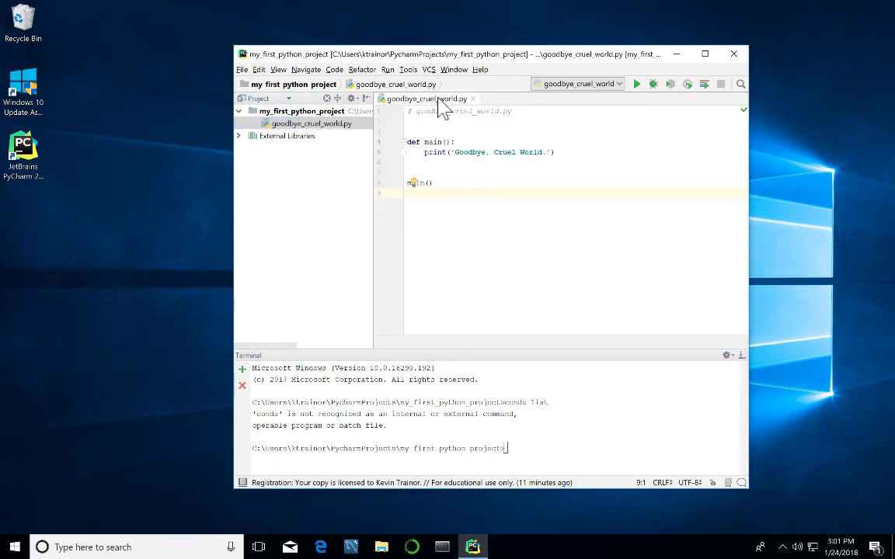
right_click(436, 99)
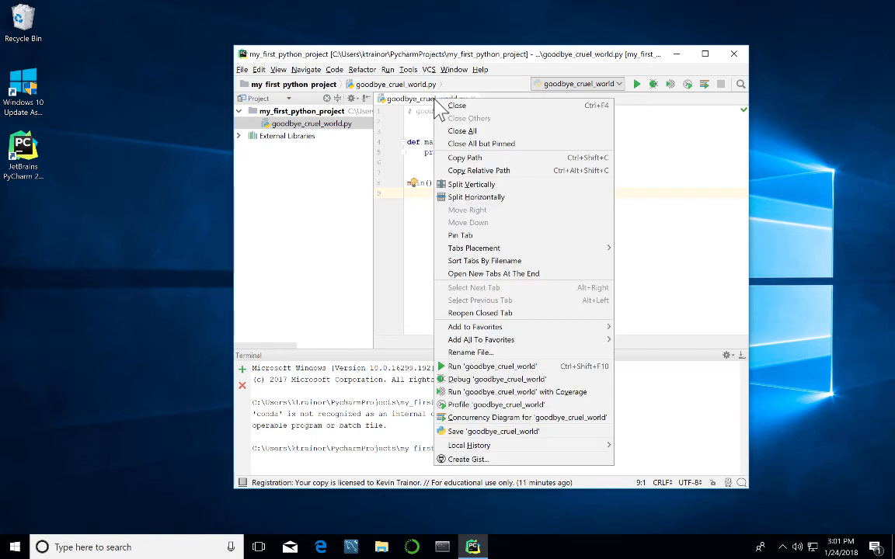
left_click(465, 133)
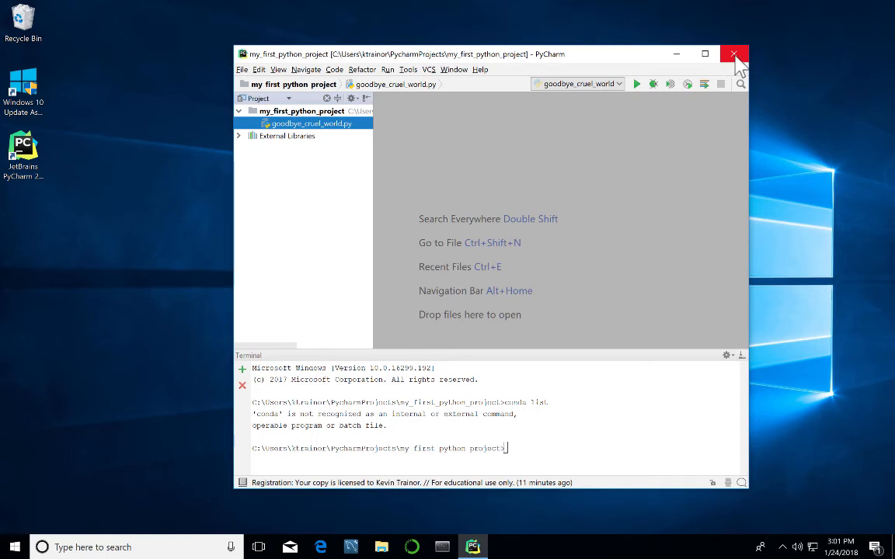
Exit PyCharm, relaunch it from the taskbar to reopen my_first_python_project, and dismiss the startup tip.
left_click(734, 55)
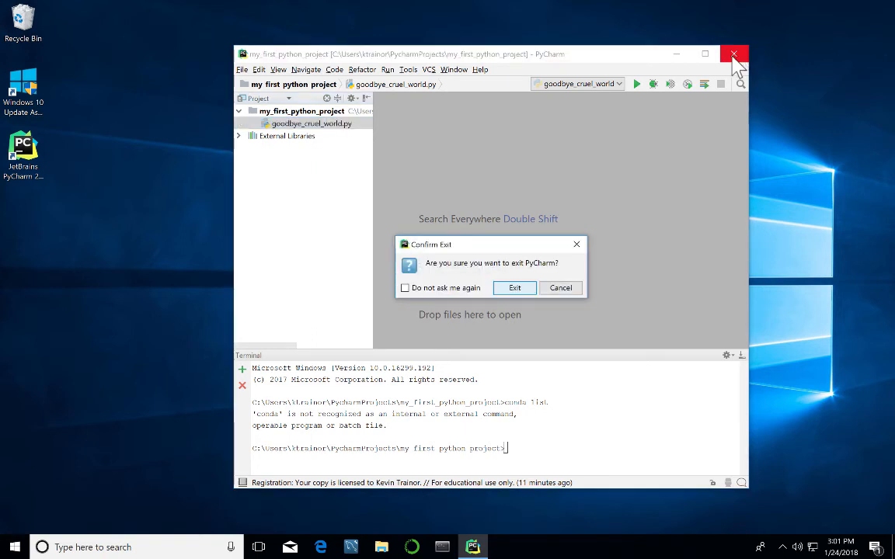
left_click(514, 288)
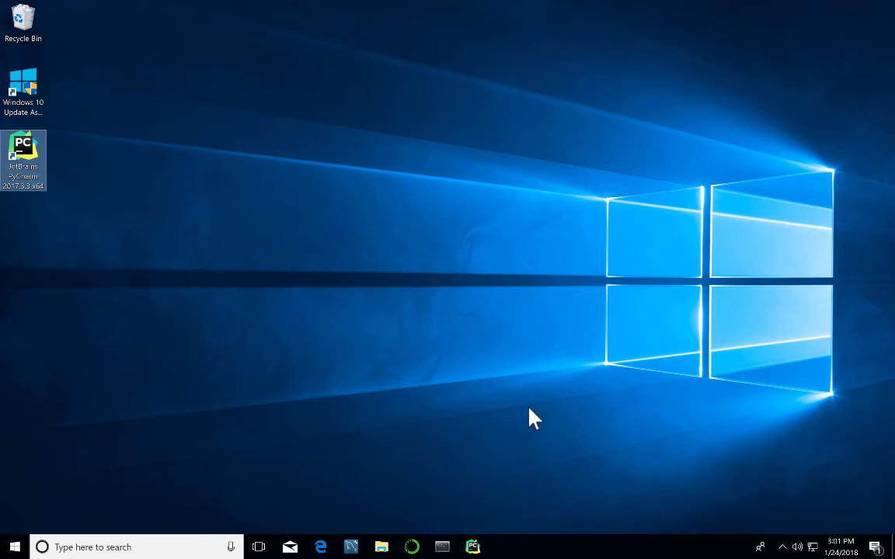
left_click(473, 547)
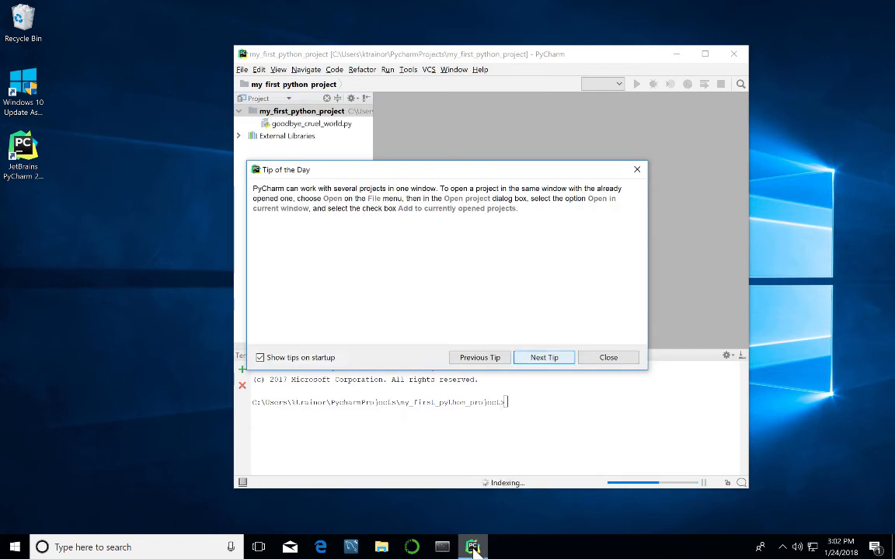
left_click(607, 358)
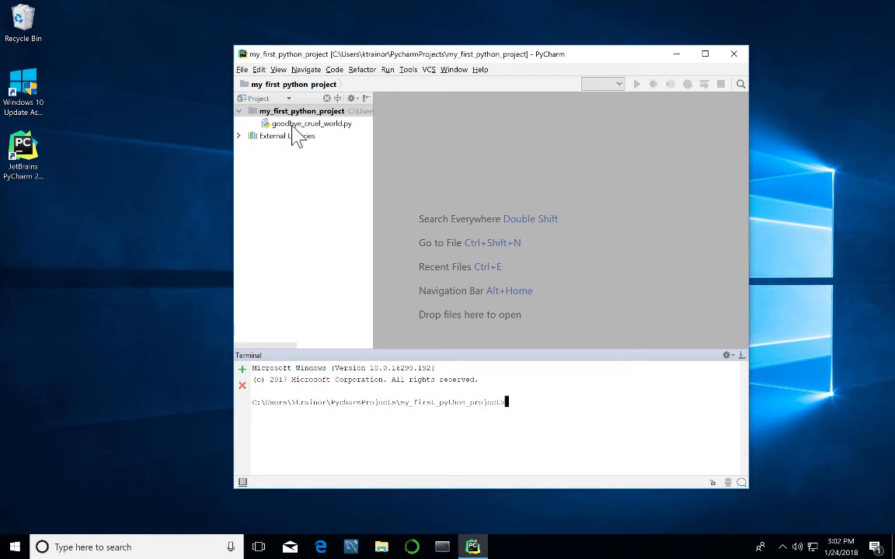
Close my_first_python_project with File > Close Project.
left_click(245, 70)
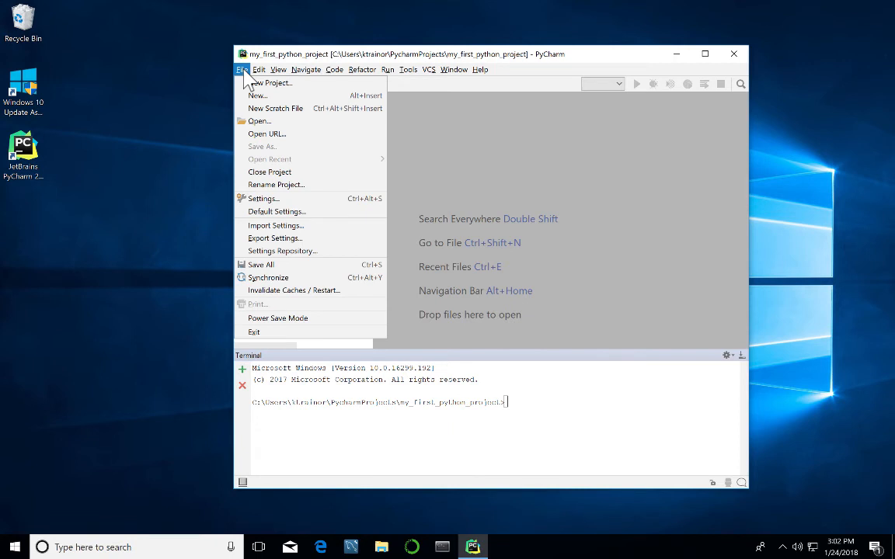
left_click(268, 173)
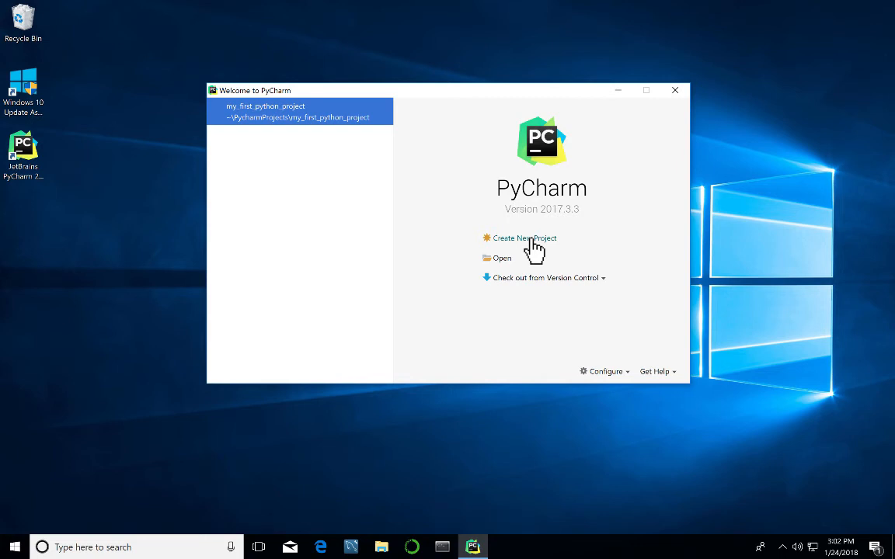
Start a new project and change its location from 'untitled' to my_second_python_project.
left_click(535, 247)
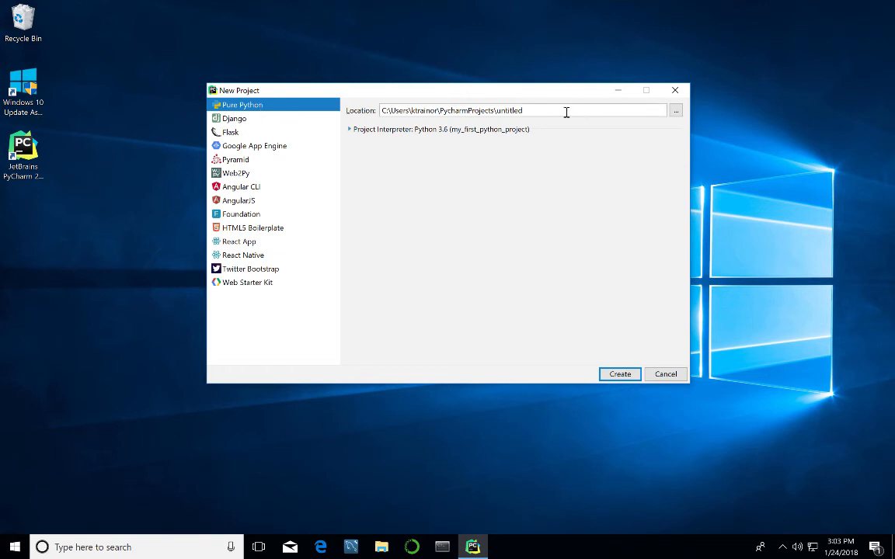
left_click(526, 111)
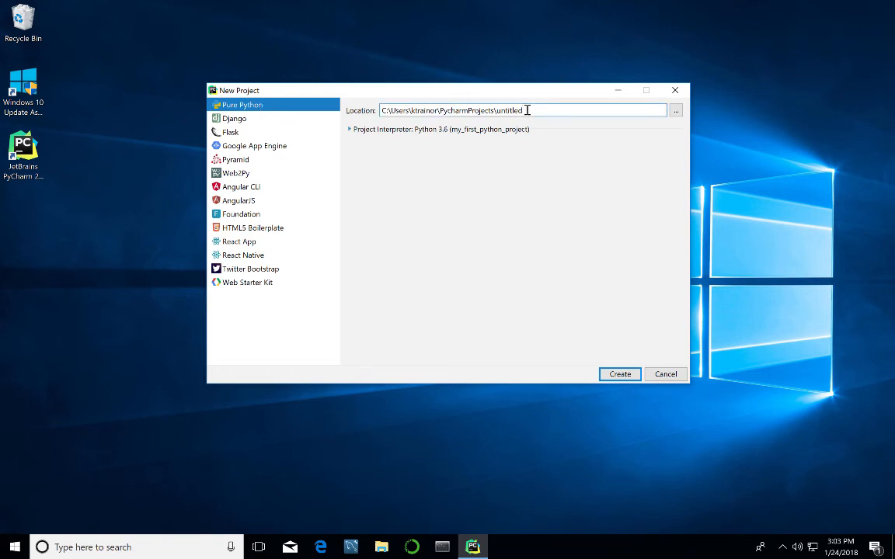
key("BackSpace")
key("BackSpace")
key("BackSpace")
key("BackSpace")
key("BackSpace")
key("BackSpace")
key("BackSpace")
key("BackSpace")
type("my_second_python_project")
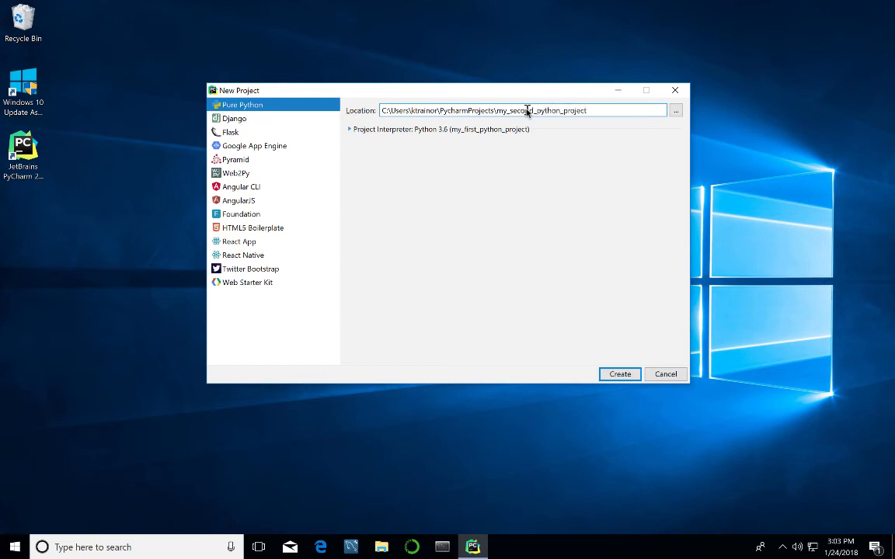
Pick the existing Python 3.6 (my_first_python_project) interpreter for the new project.
left_click(368, 132)
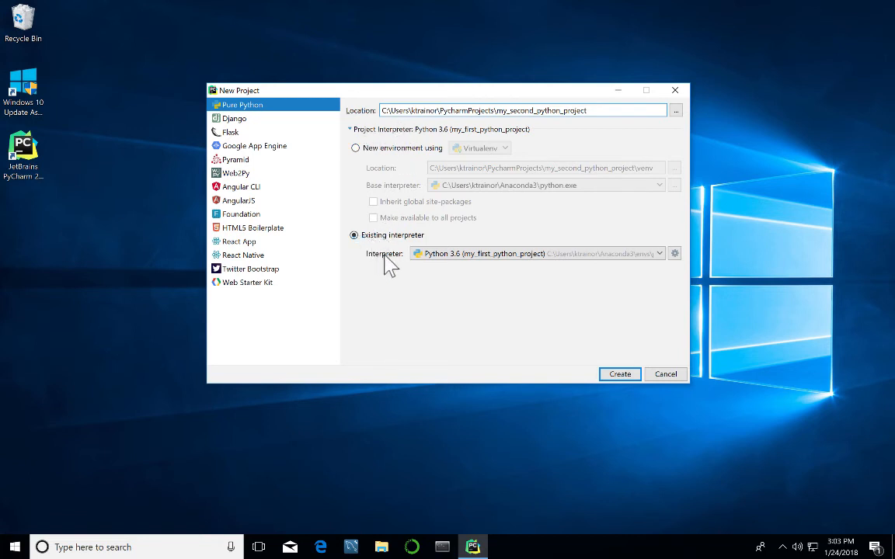
left_click(660, 254)
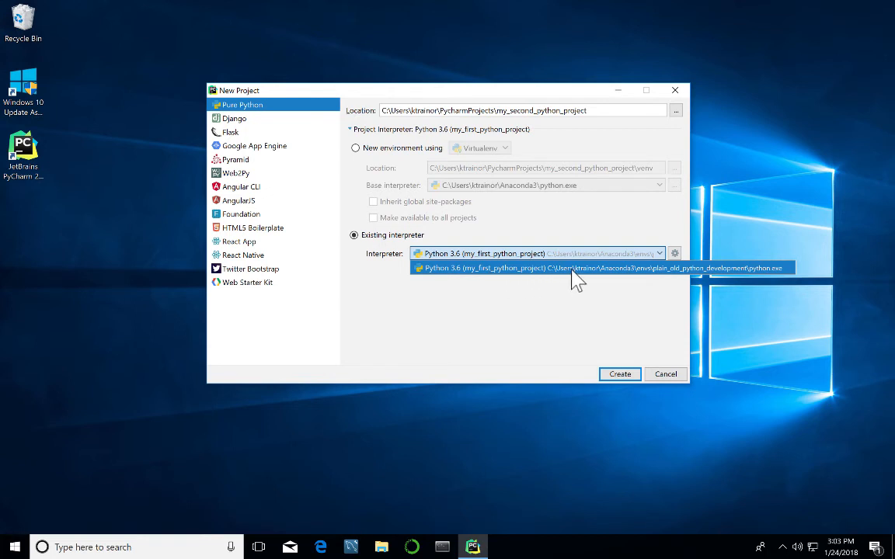
left_click(660, 267)
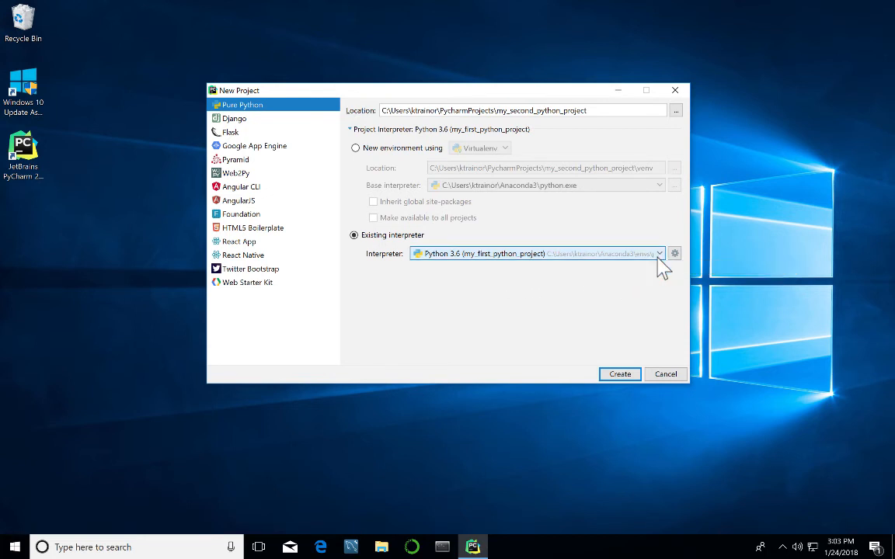
left_click(627, 374)
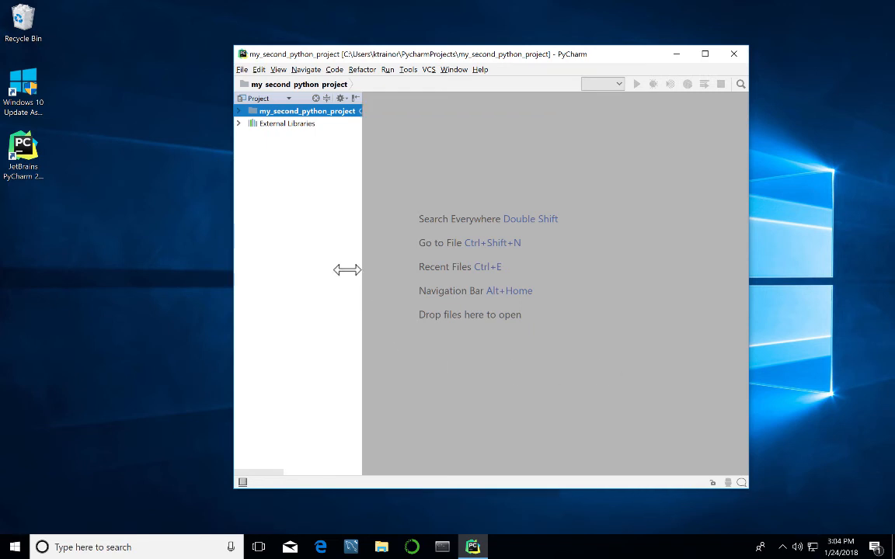
left_click_drag(347, 269, 373, 270)
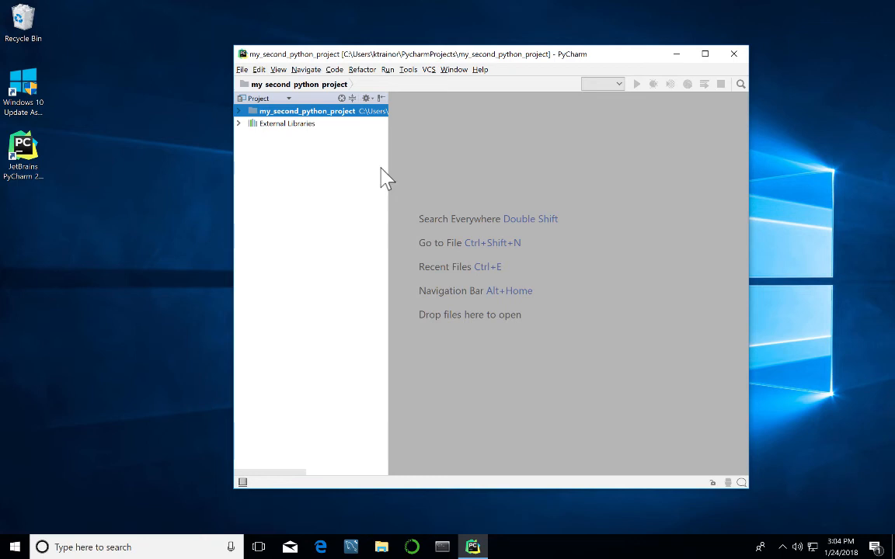
right_click(264, 111)
mouse_move(286, 121)
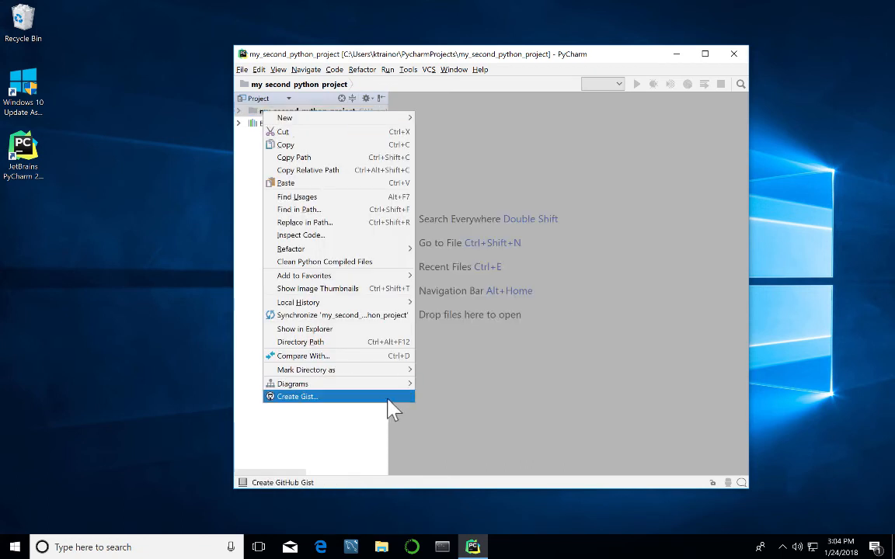
left_click(375, 455)
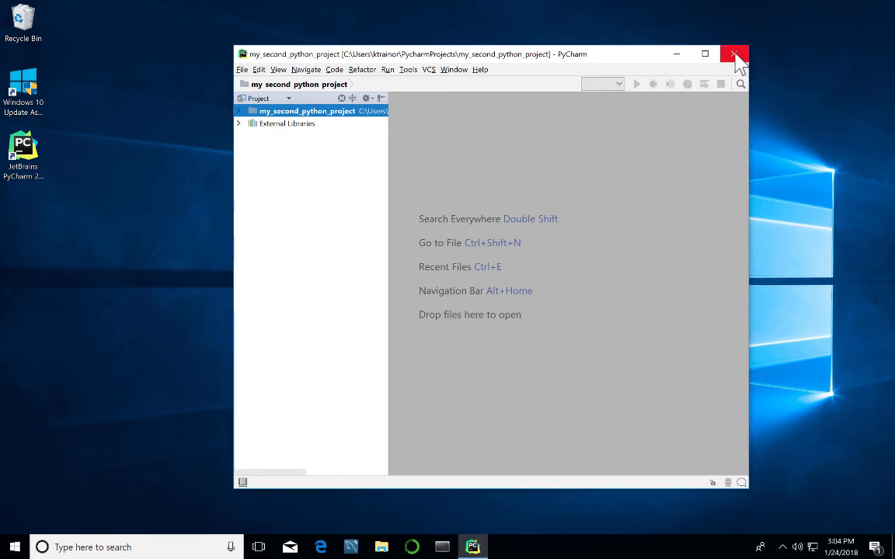
Close my_second_python_project with File > Close Project.
left_click(243, 71)
mouse_move(259, 70)
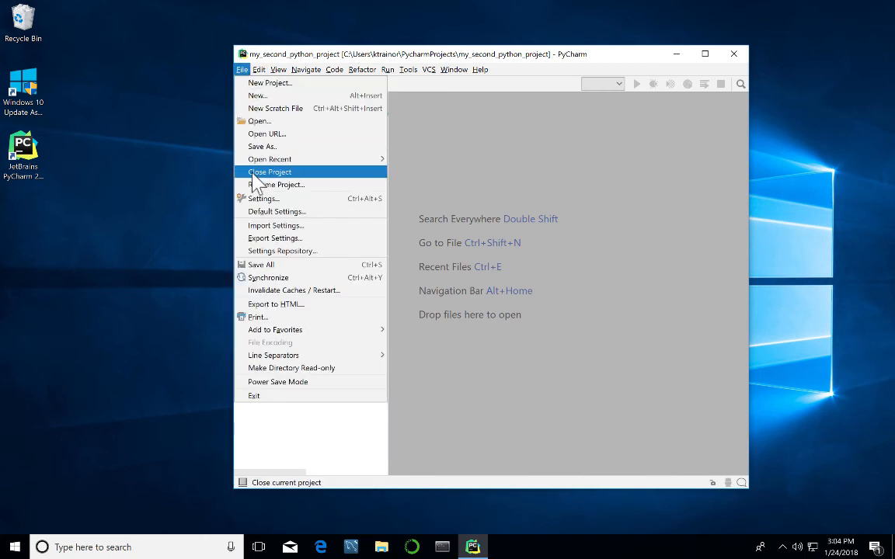
left_click(258, 174)
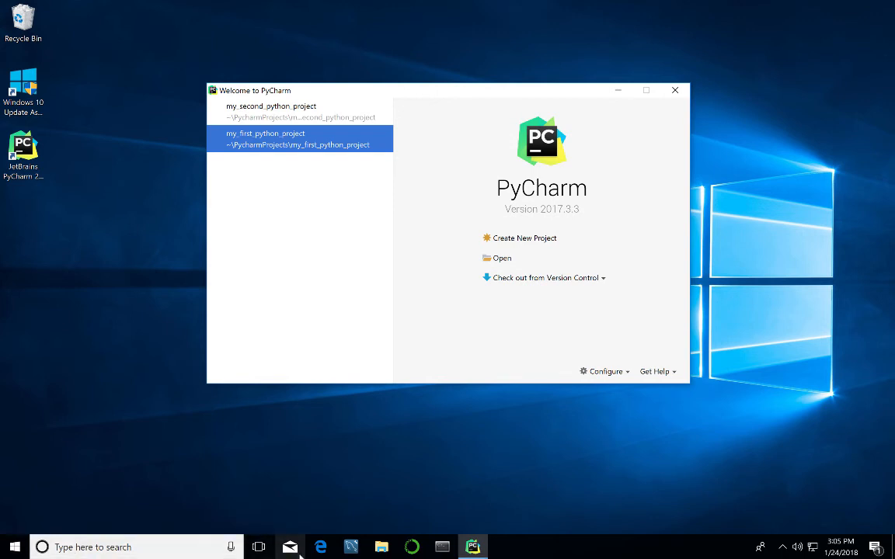
left_click(382, 547)
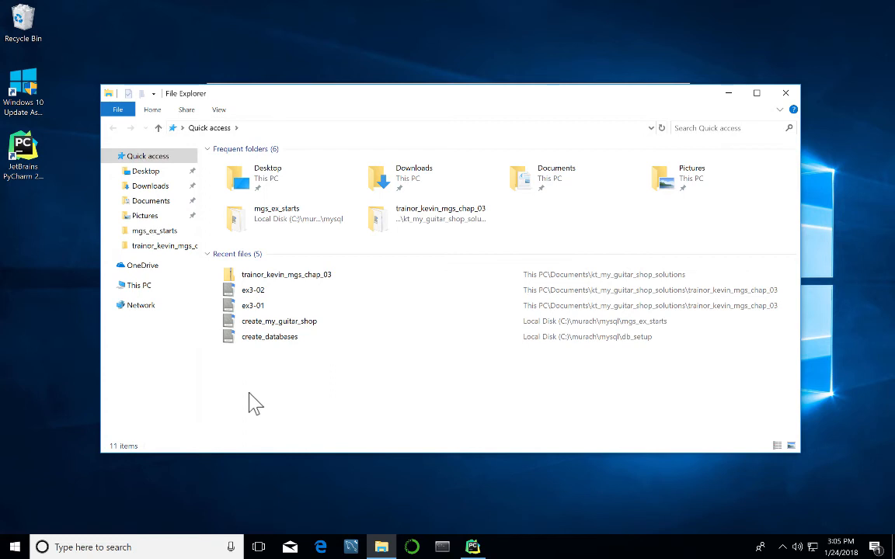
left_click(139, 286)
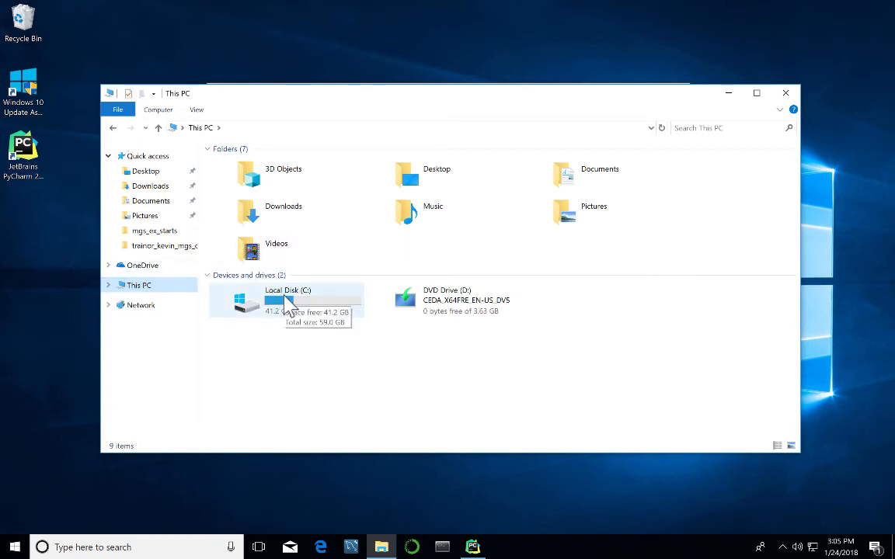
double_click(289, 307)
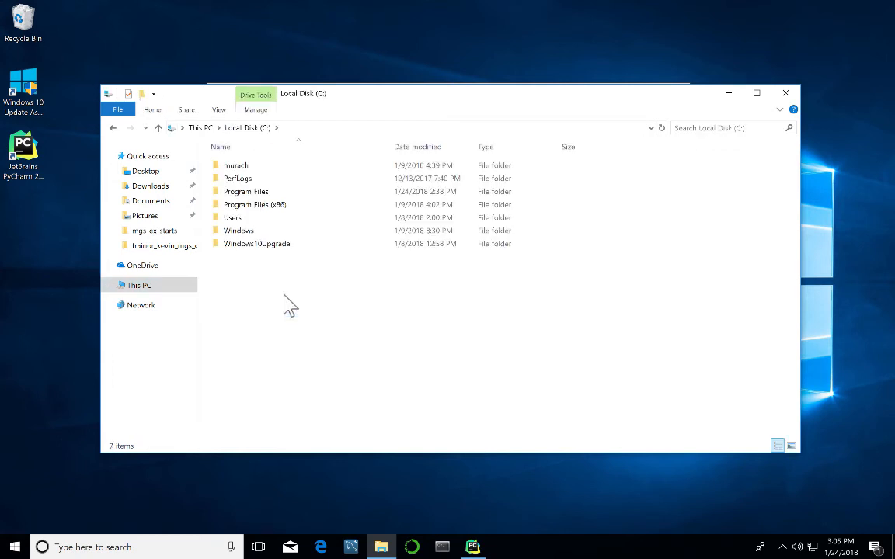
double_click(227, 220)
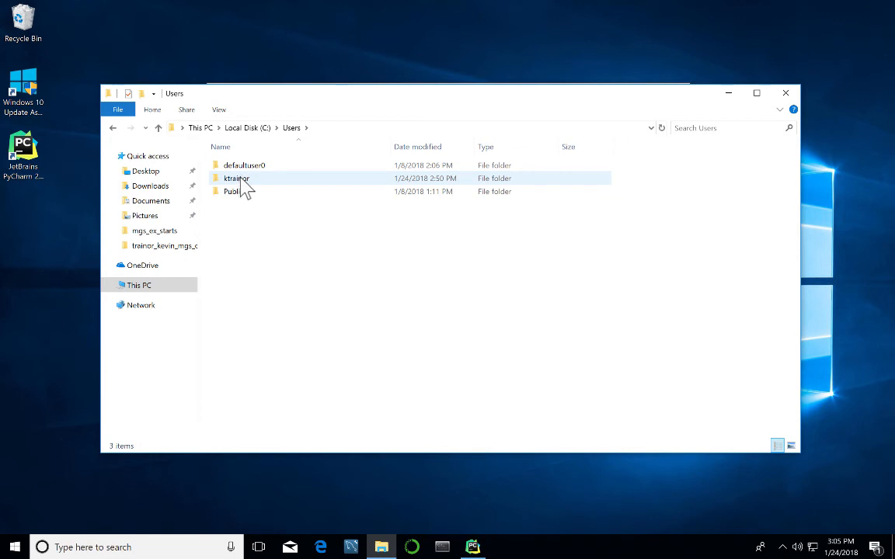
left_click(242, 185)
double_click(242, 185)
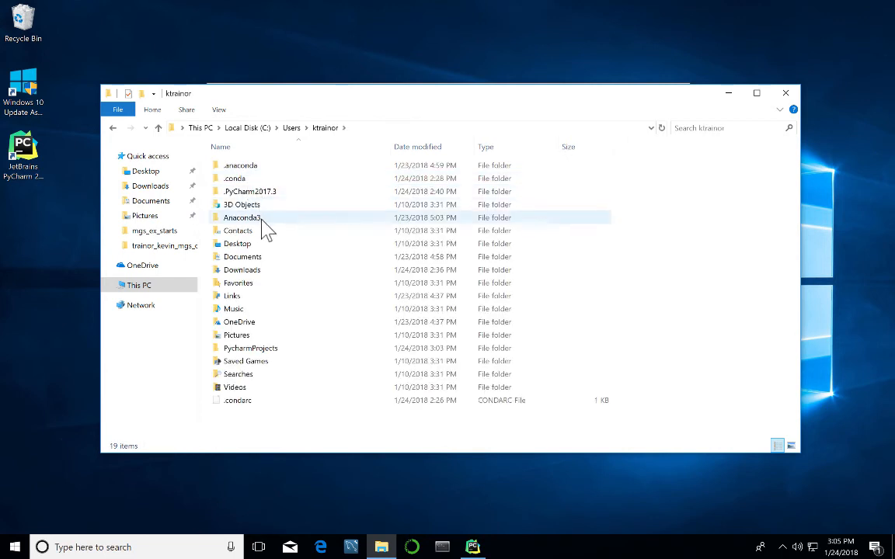
double_click(242, 354)
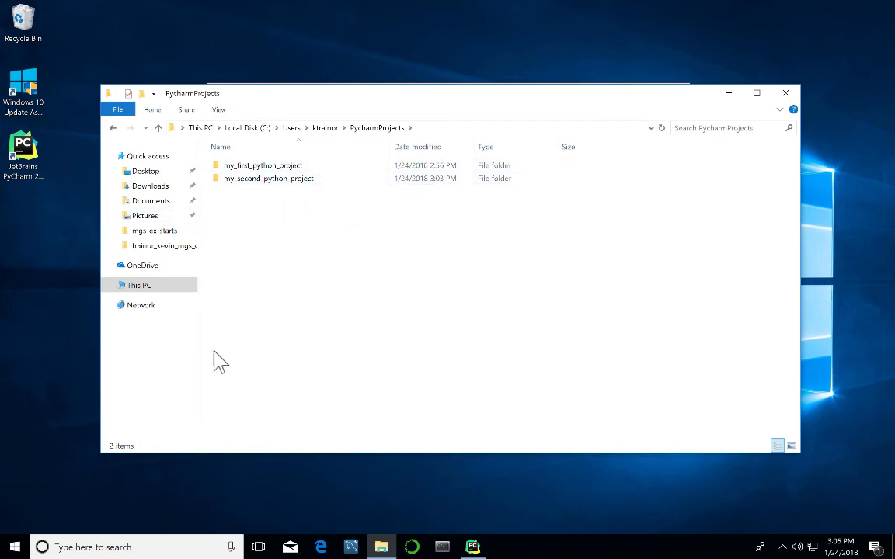
left_click(789, 98)
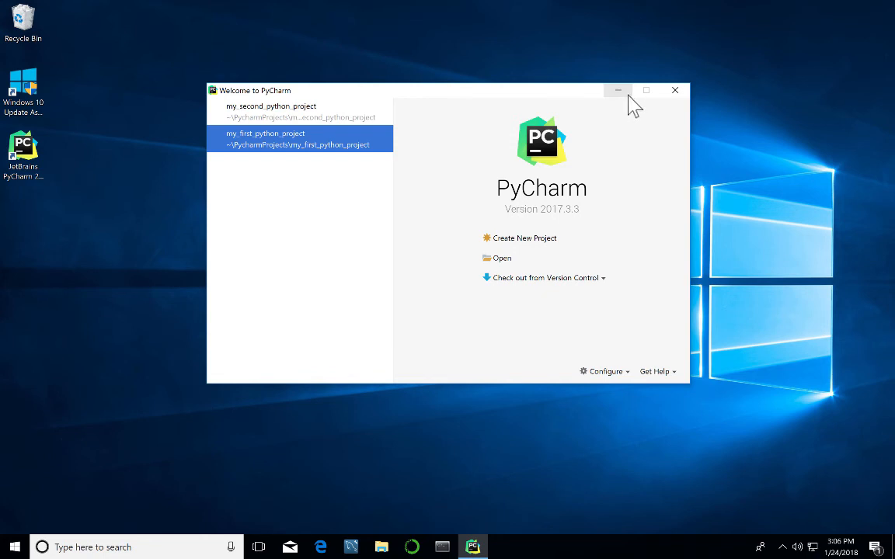
Start a new Django project at PycharmProjects\my_django_project and expand its Project Interpreter settings.
left_click(513, 245)
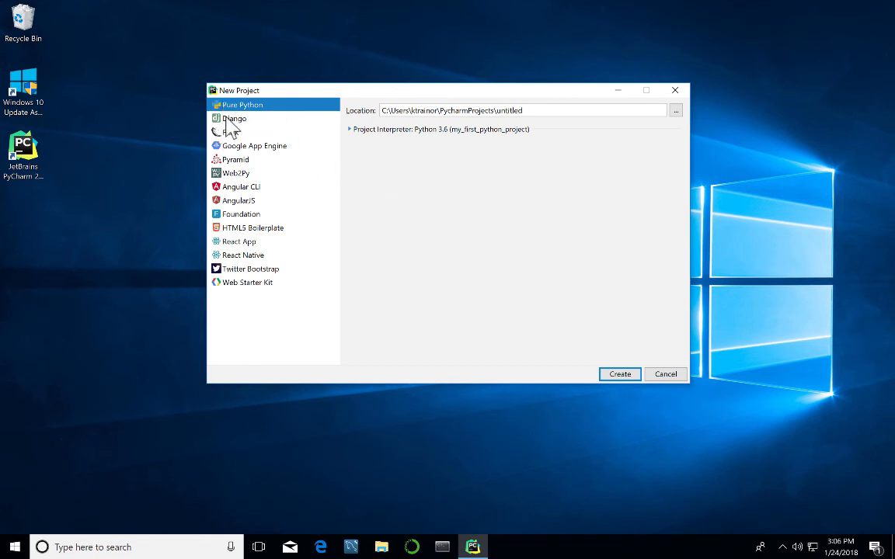
left_click(227, 122)
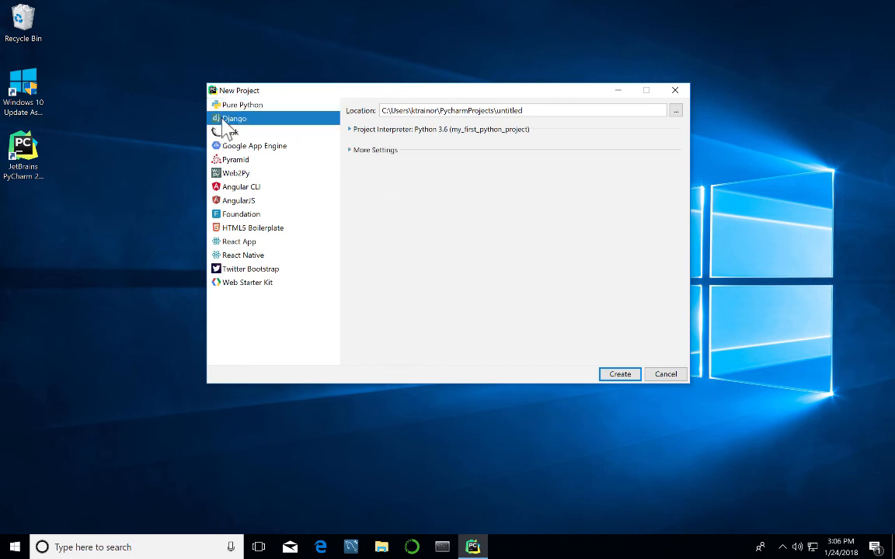
left_click(531, 110)
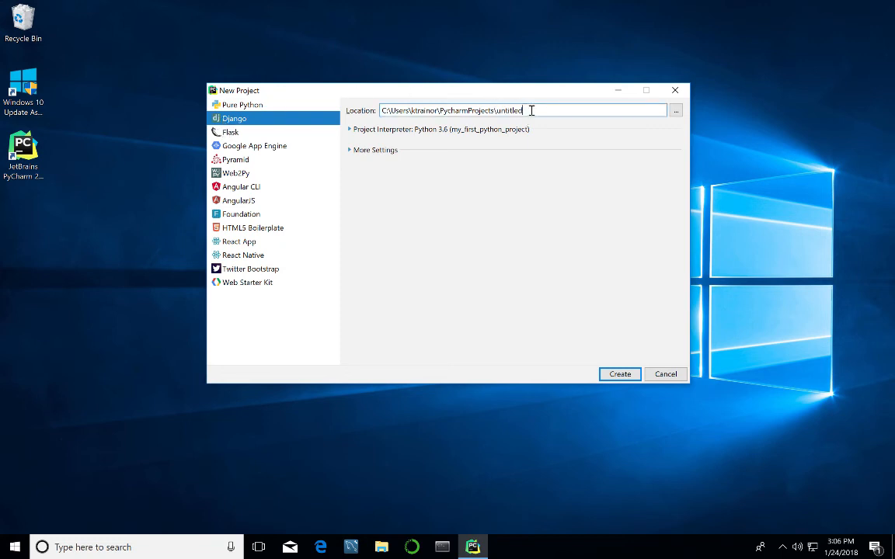
key("BackSpace")
key("BackSpace")
key("BackSpace")
key("BackSpace")
key("BackSpace")
key("BackSpace")
key("BackSpace")
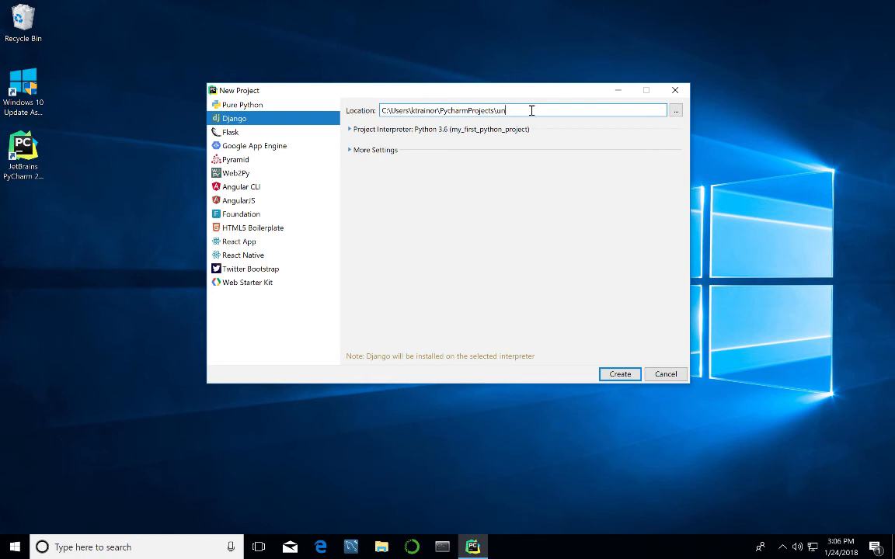
key("BackSpace")
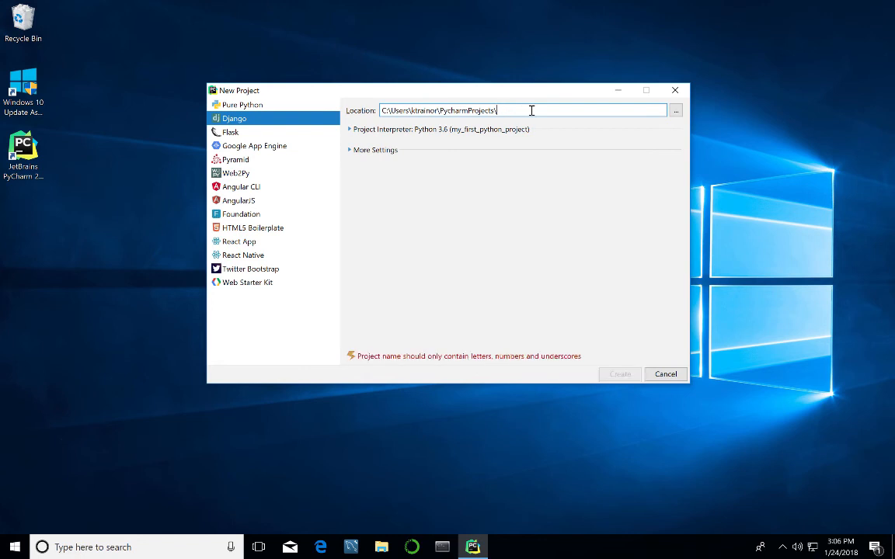
type("my_")
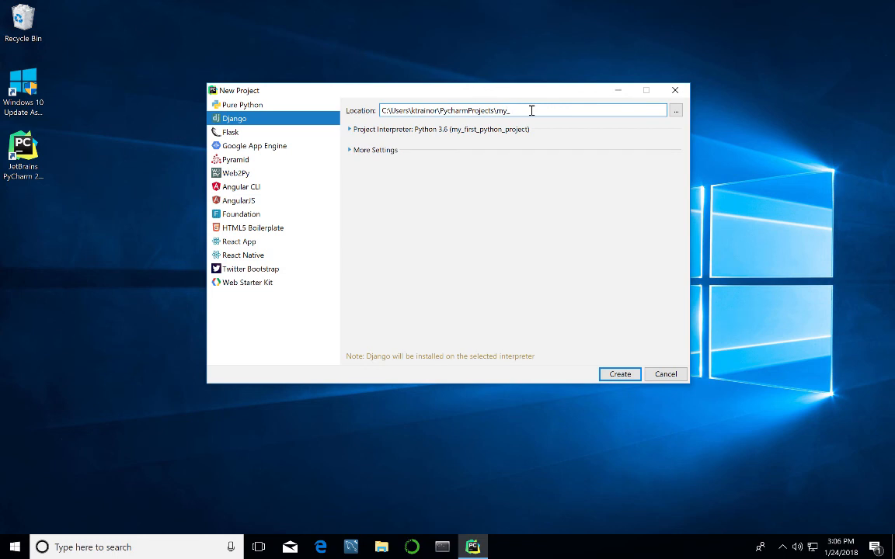
type("django_project")
left_click(349, 129)
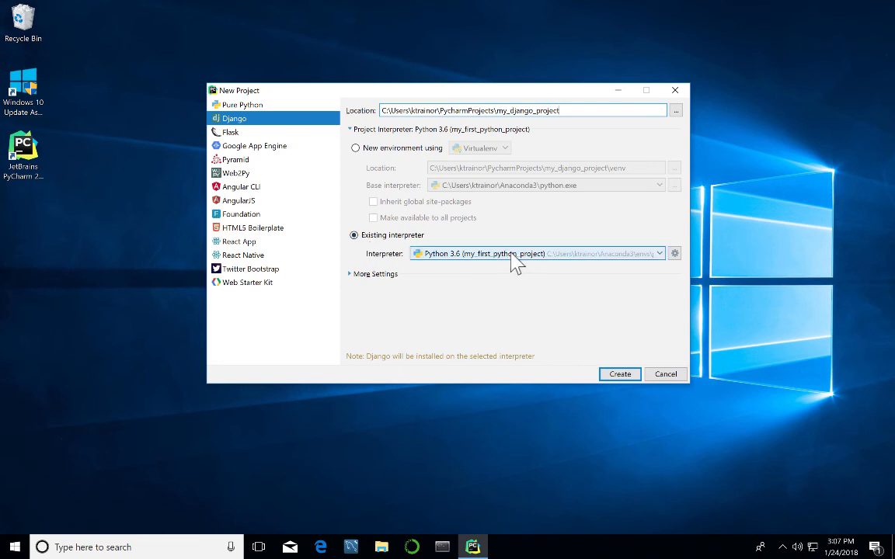
Choose Add Local from the interpreter gear menu and browse for a Python executable.
left_click(675, 254)
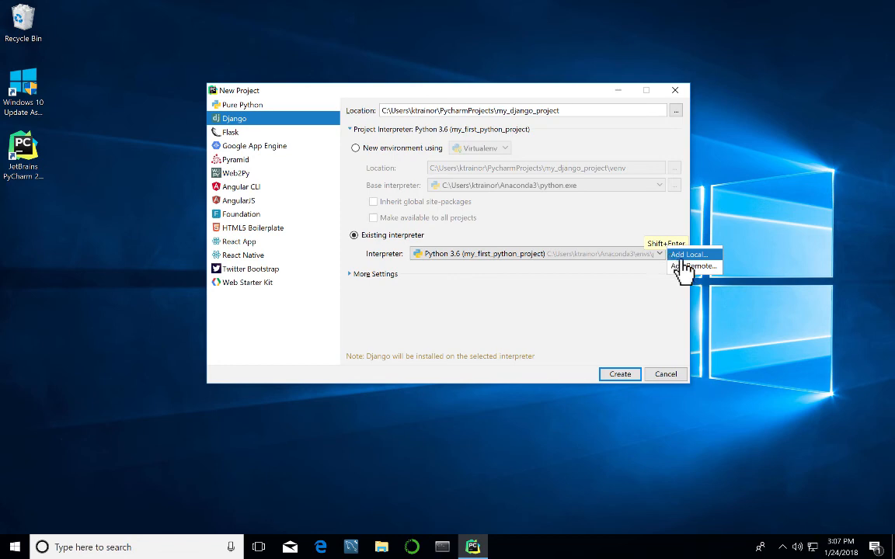
left_click(687, 255)
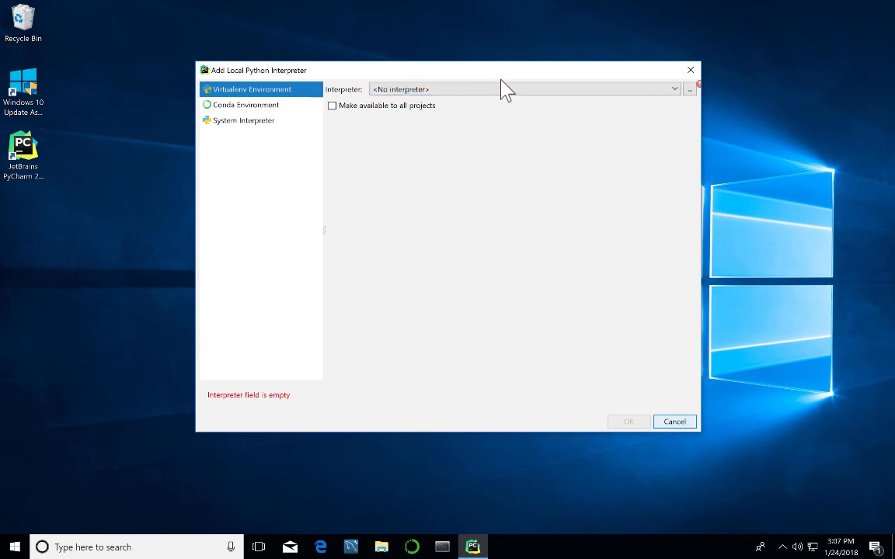
left_click(674, 88)
left_click(675, 90)
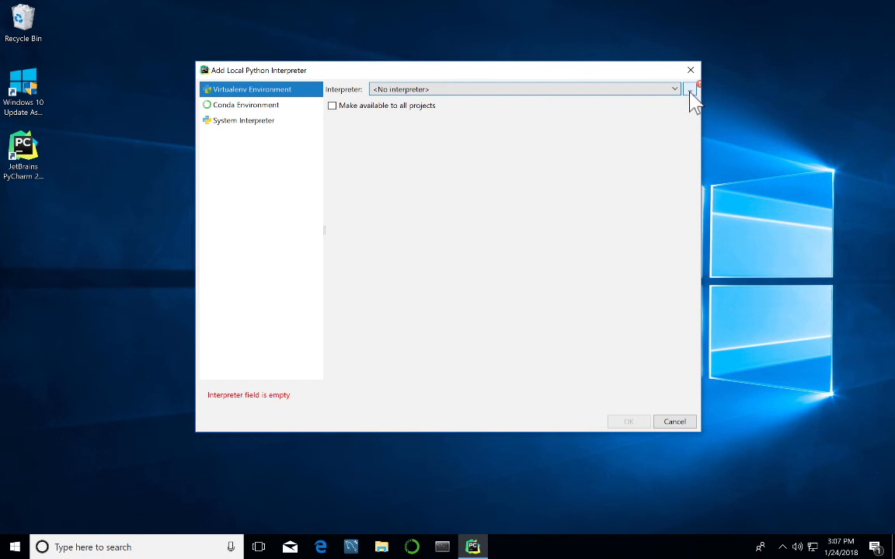
left_click(690, 92)
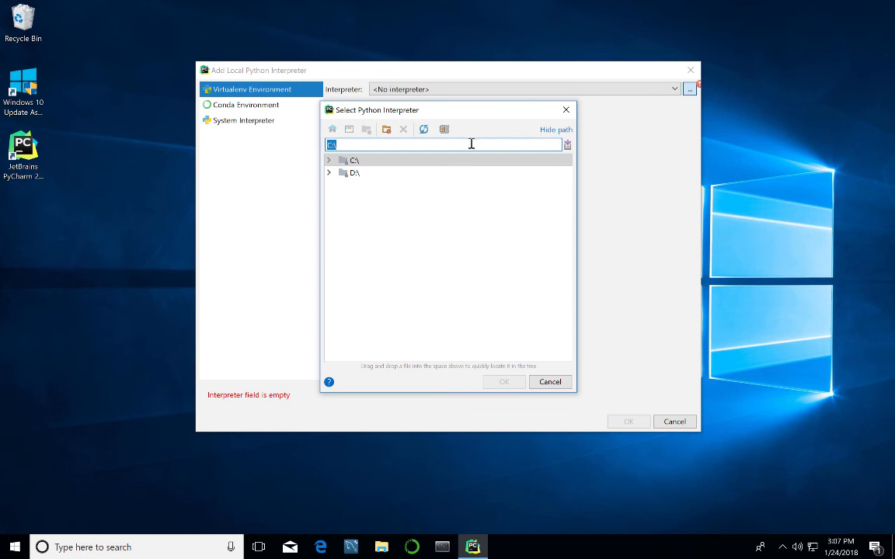
Select python.exe from Anaconda3\envs\another_django_11 in the file chooser and confirm it.
double_click(353, 161)
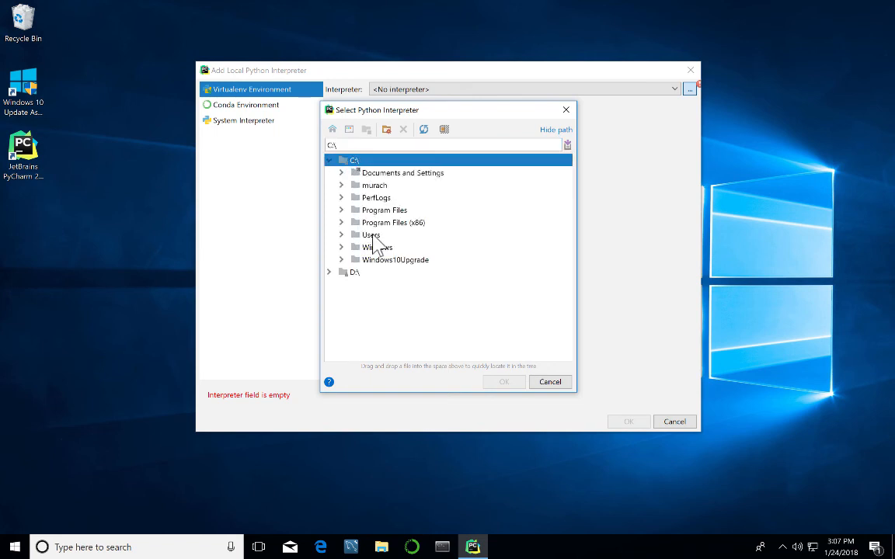
double_click(373, 237)
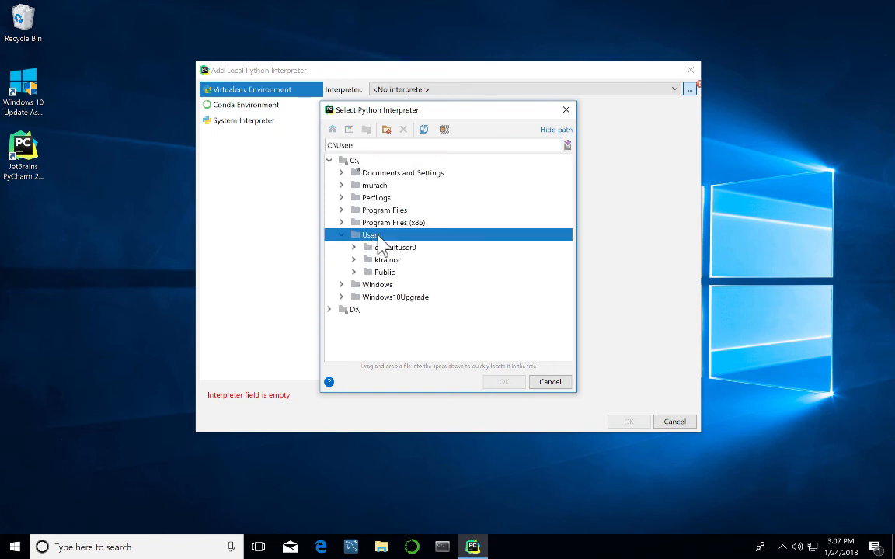
double_click(388, 261)
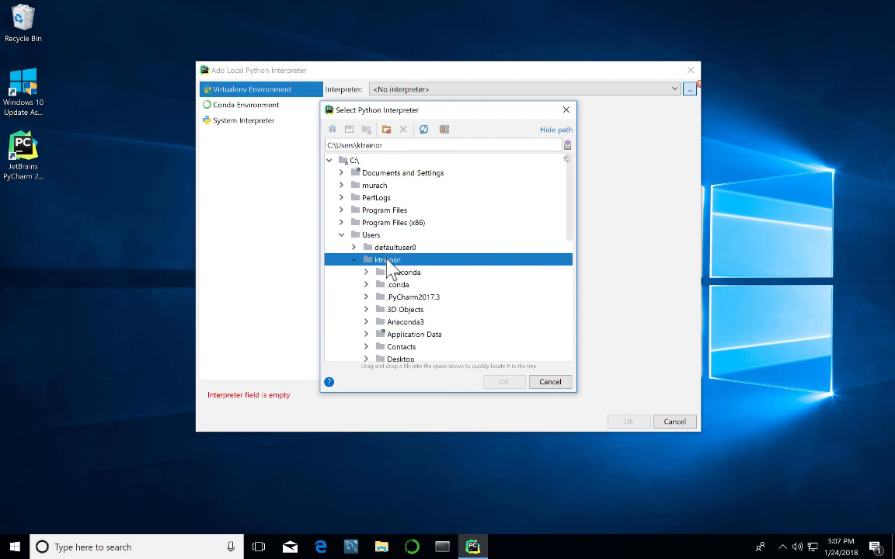
double_click(396, 323)
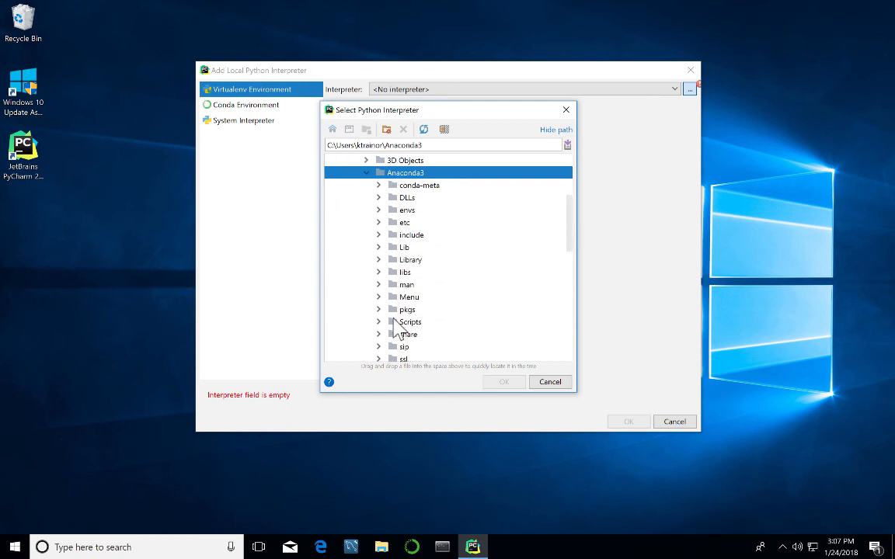
left_click(379, 210)
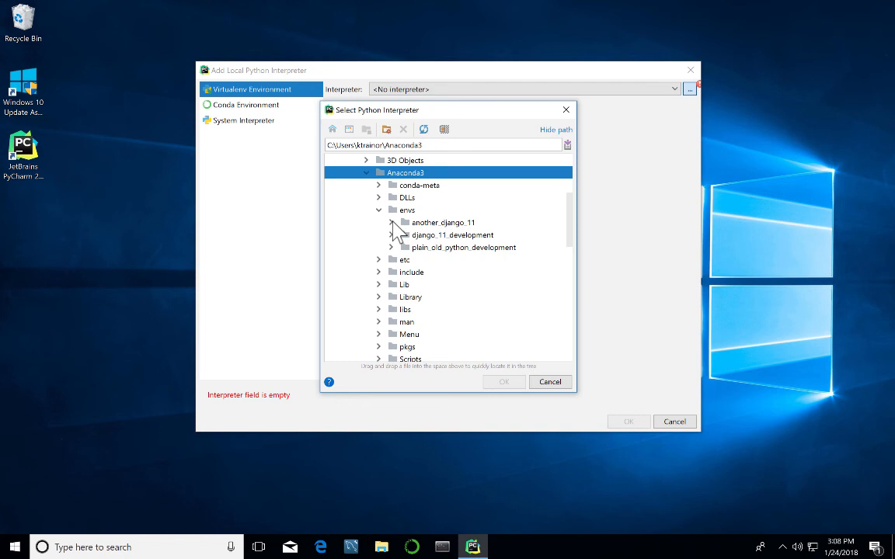
left_click(392, 223)
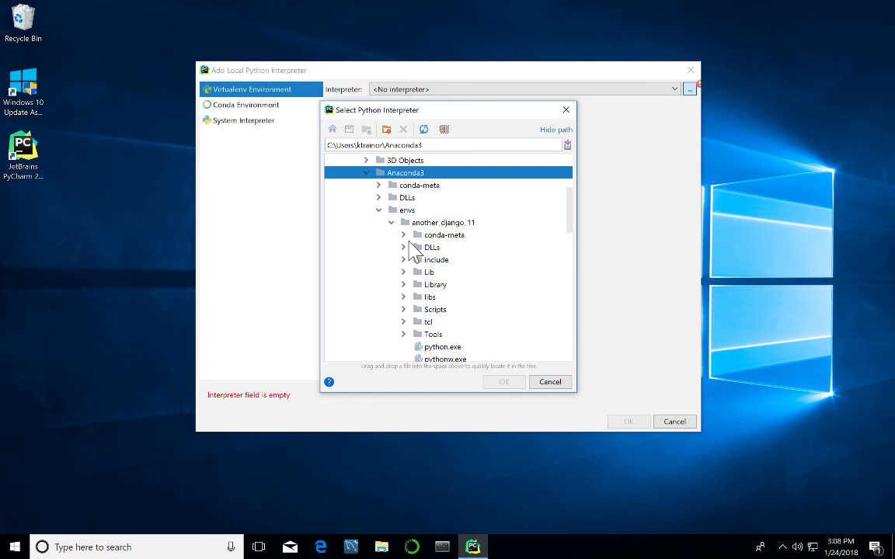
scroll(420, 268, "down", 3)
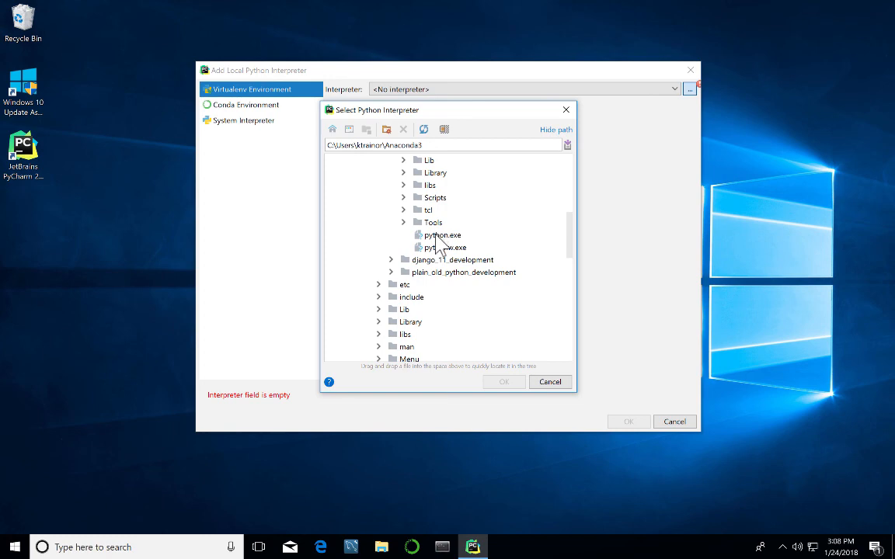
left_click(438, 236)
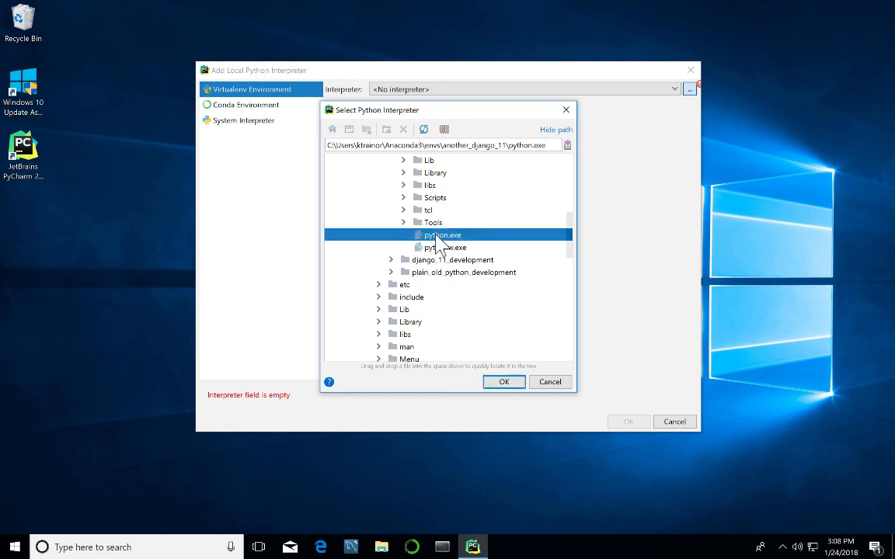
left_click(501, 386)
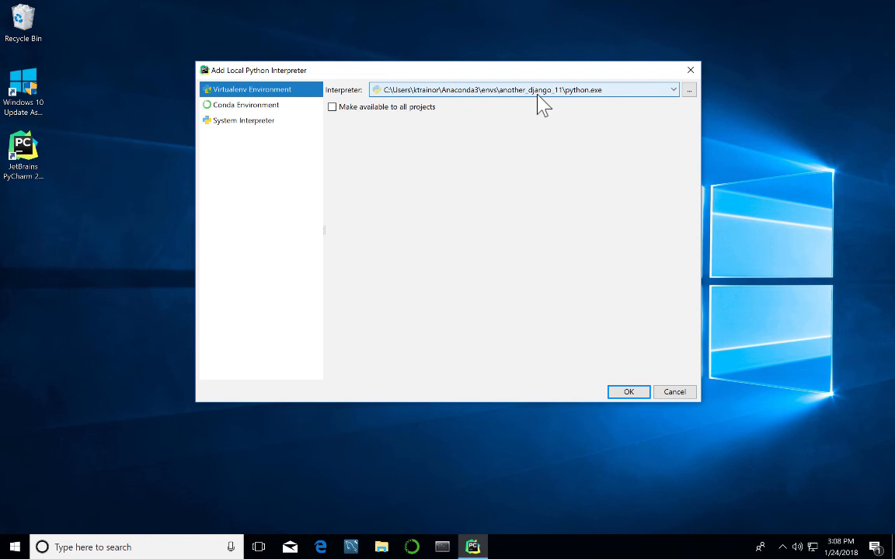
Accept the another_django_11 python.exe path in Add Local Python Interpreter with OK.
left_click(630, 392)
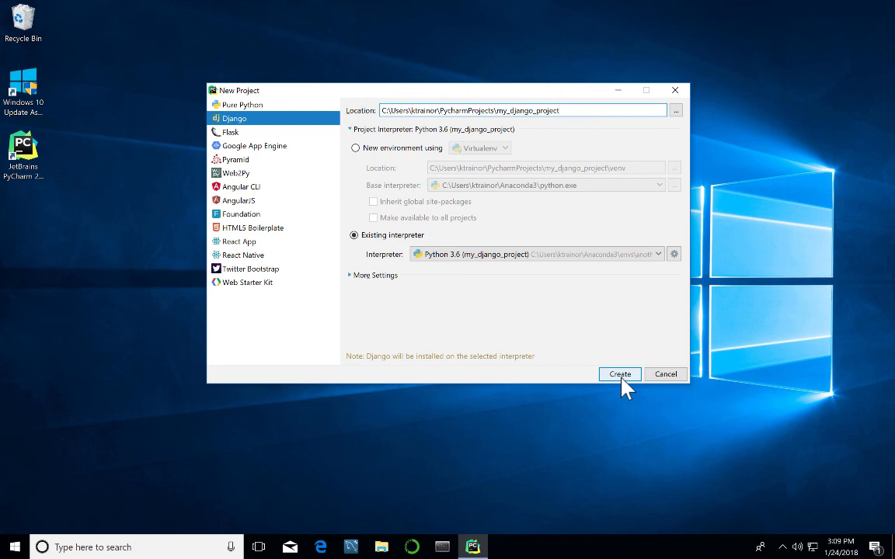
Generate the Django project my_django_project, which opens settings.py and urls.py.
left_click(620, 376)
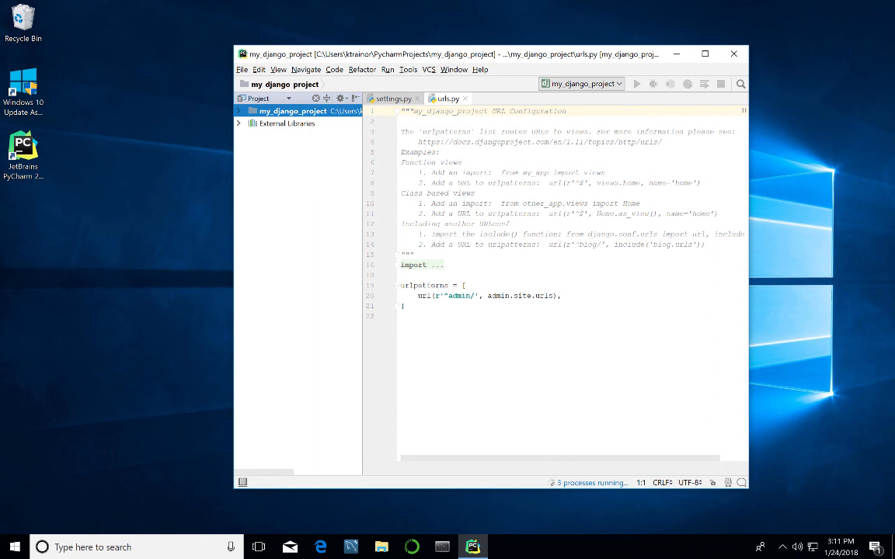
Expand the my_django_project root and inner package to reveal manage.py, settings.py, urls.py and wsgi.py.
left_click(240, 112)
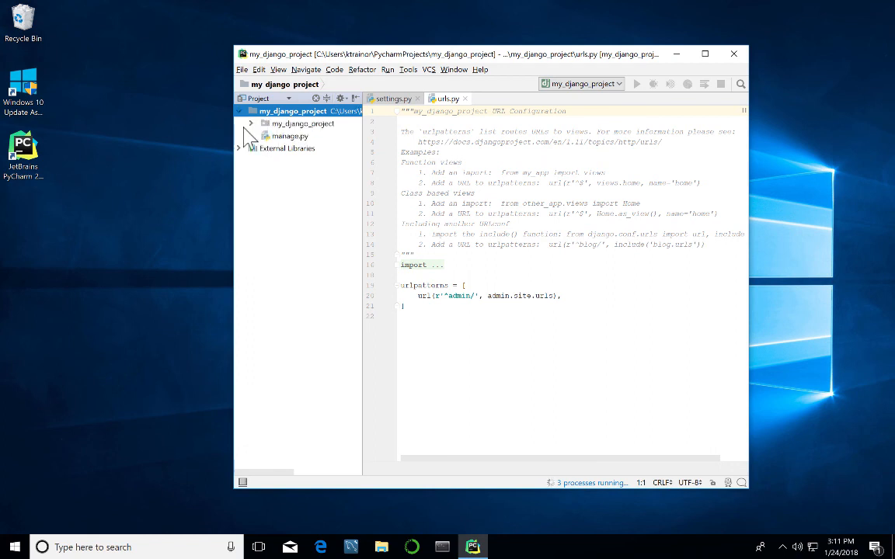
left_click(250, 123)
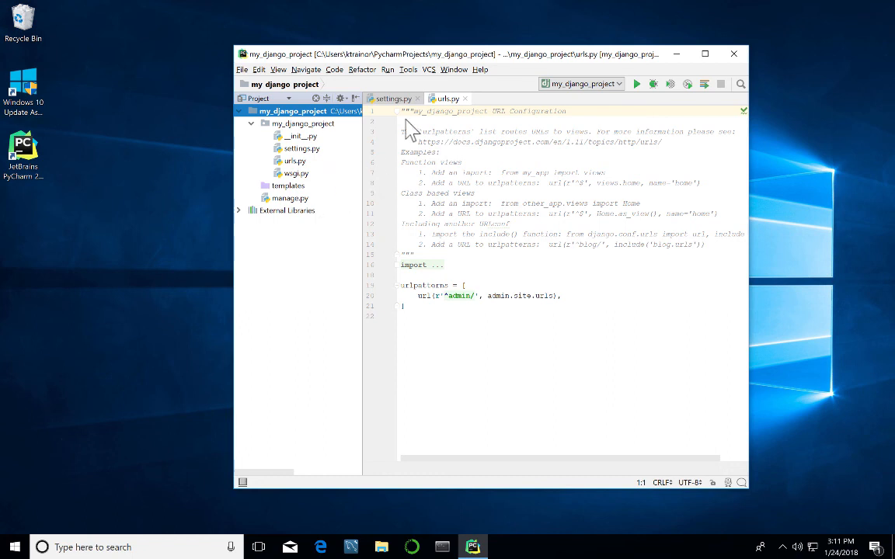
left_click(409, 72)
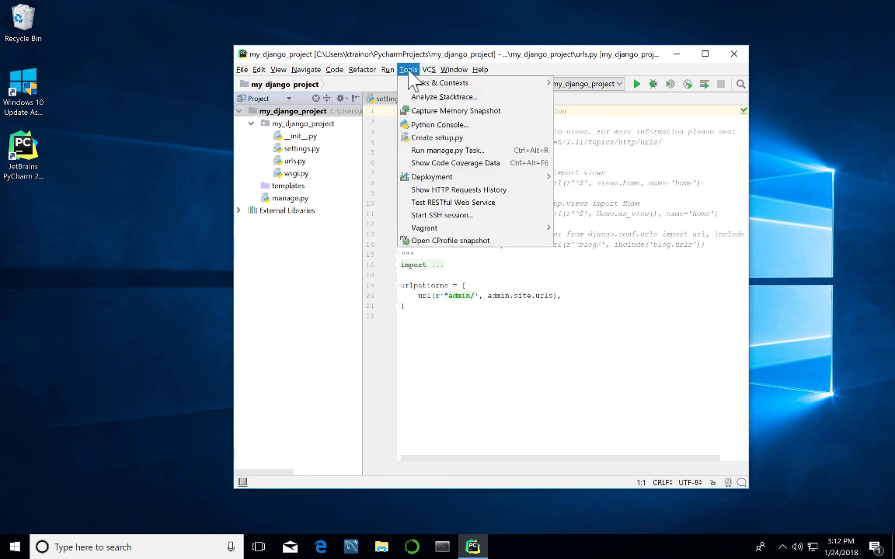
left_click(432, 152)
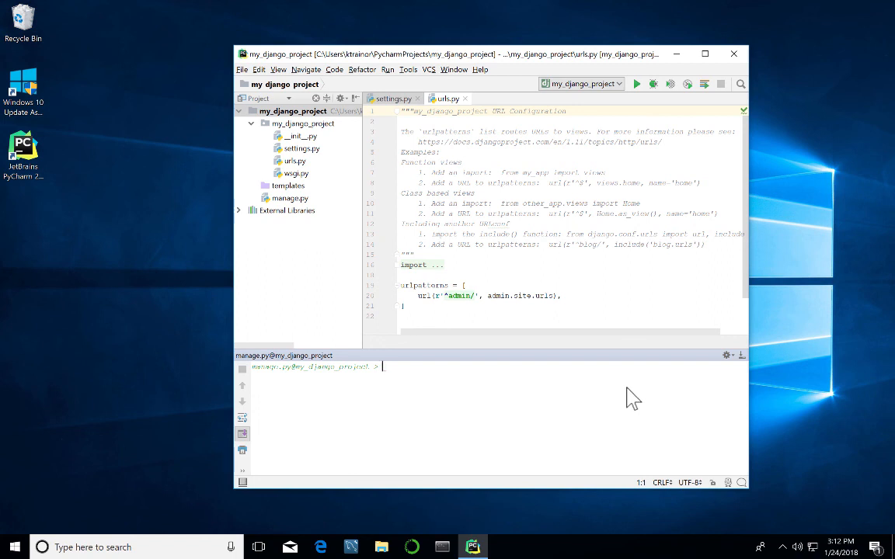
type("runserver")
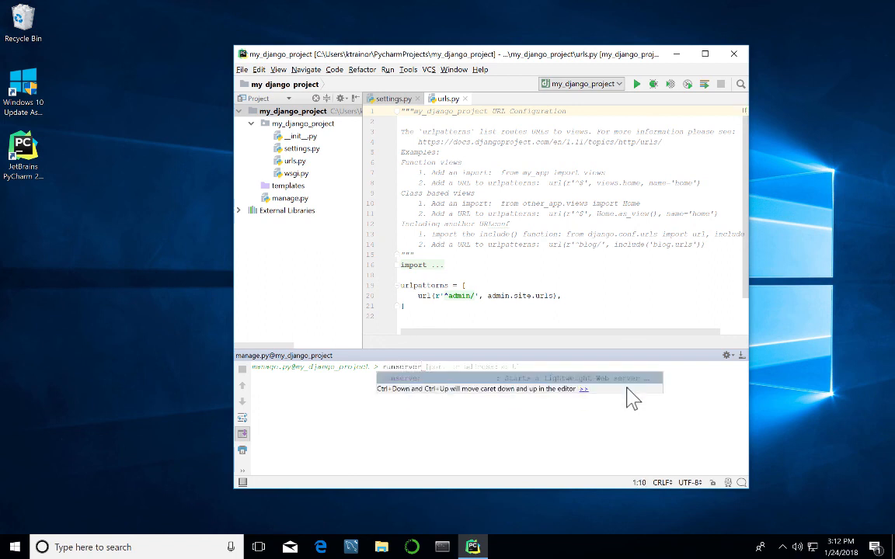
key("Escape")
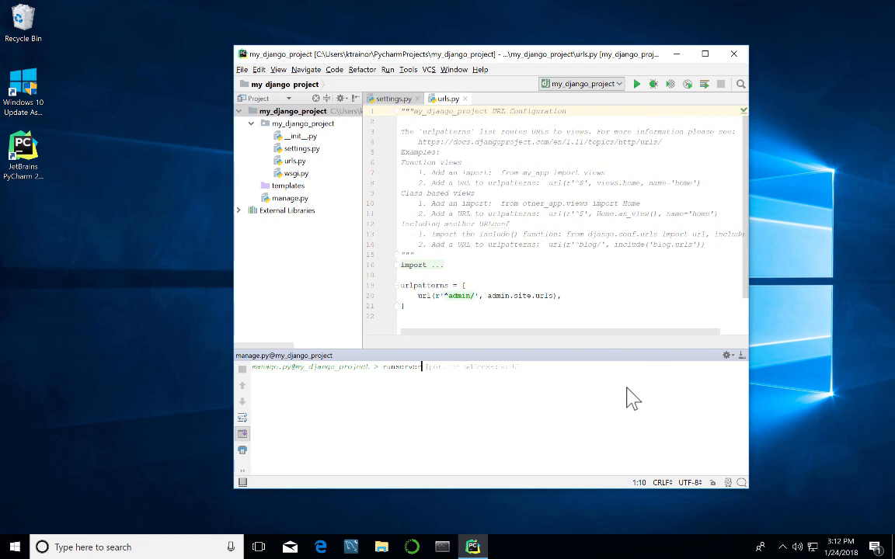
key("Return")
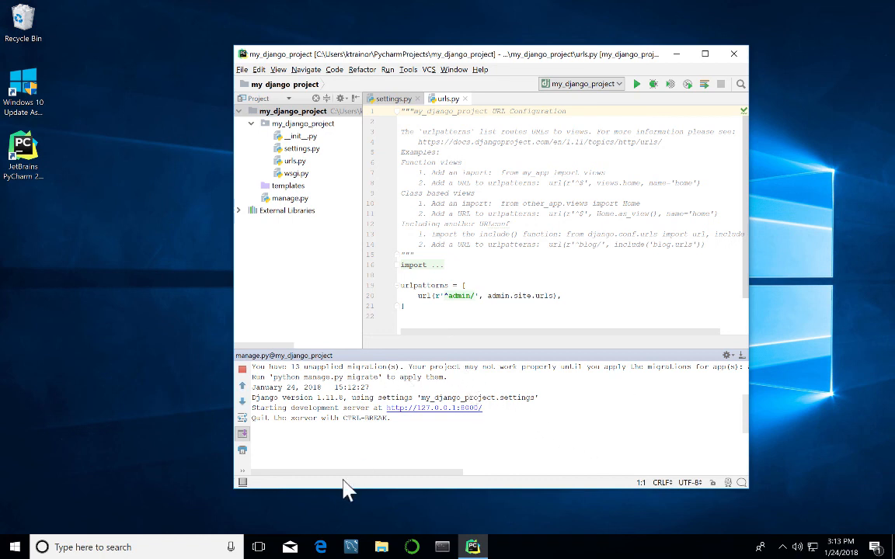
mouse_move(243, 484)
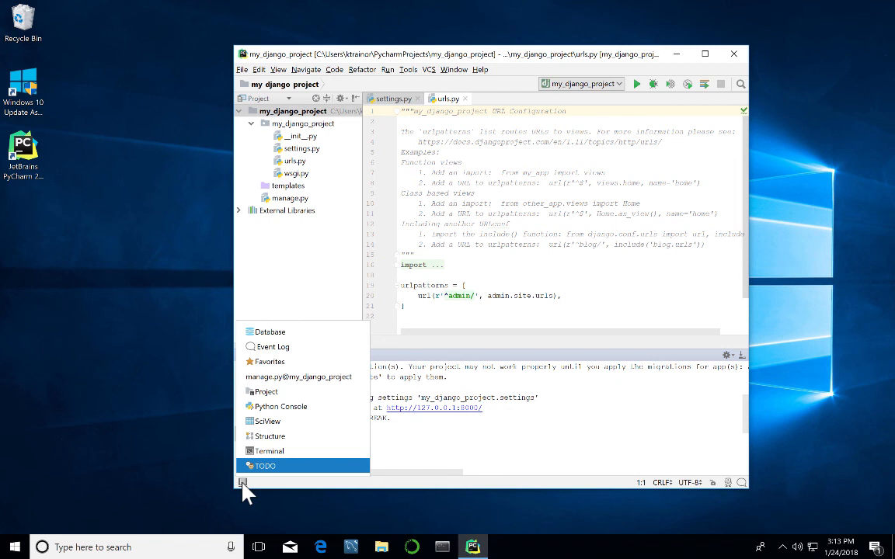
left_click(264, 412)
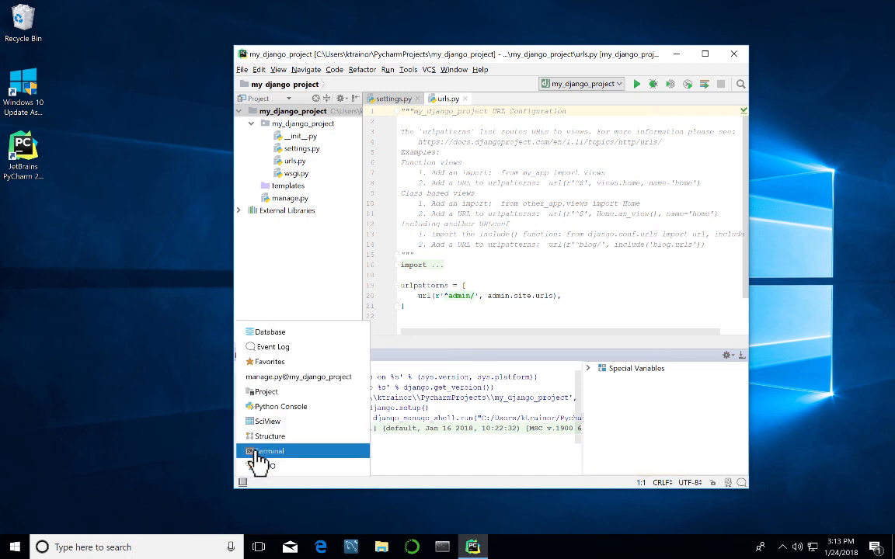
left_click(259, 454)
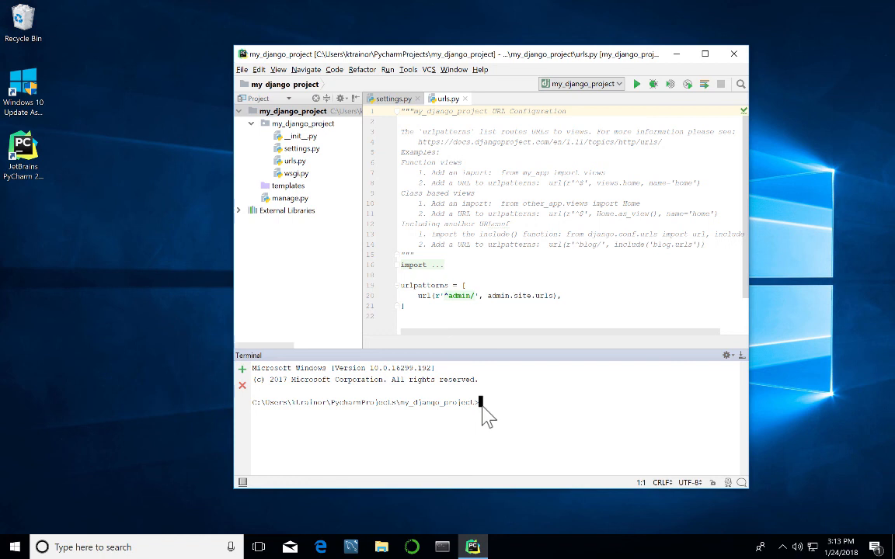
mouse_move(243, 482)
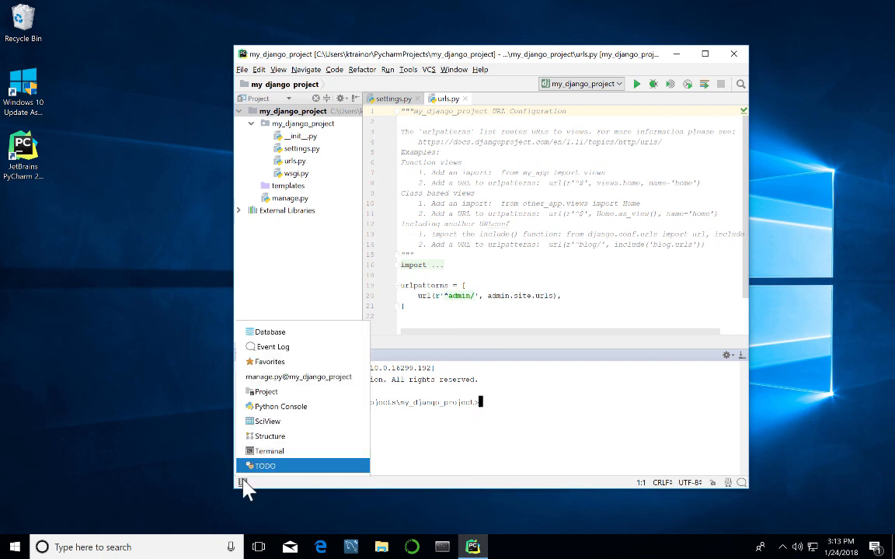
left_click(255, 378)
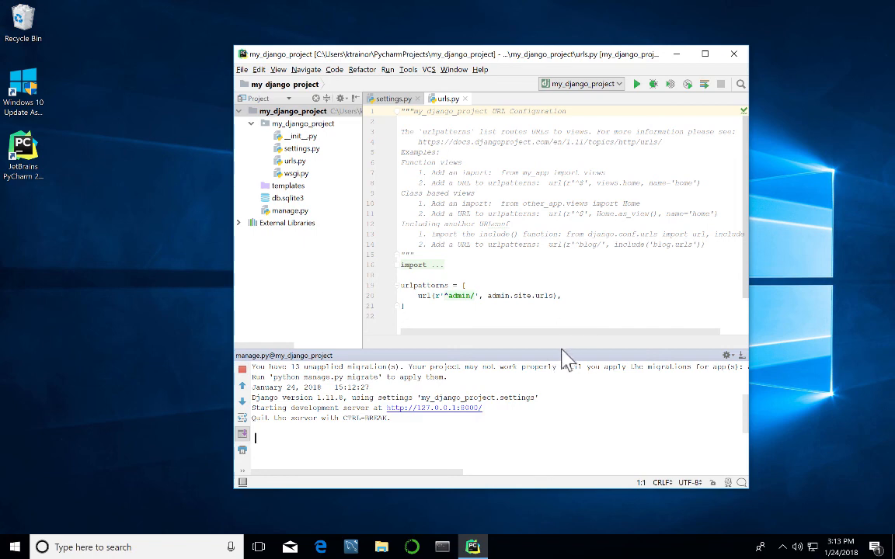
Briefly open the Django Console, then switch to a Terminal prompt in my_django_project.
left_click(243, 482)
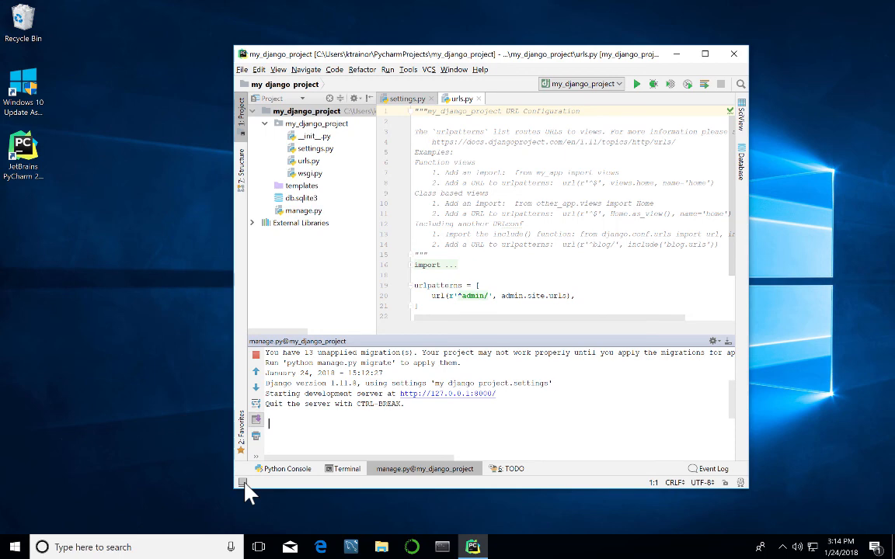
left_click(243, 483)
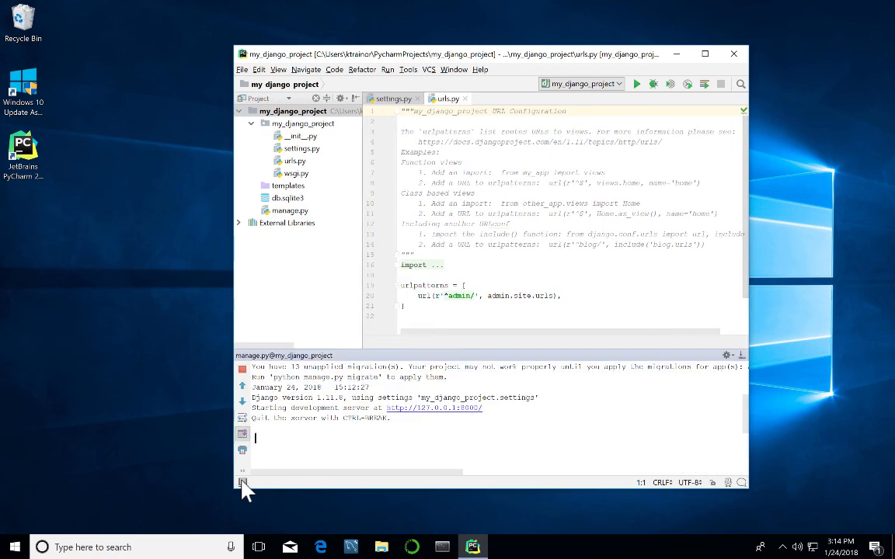
mouse_move(243, 482)
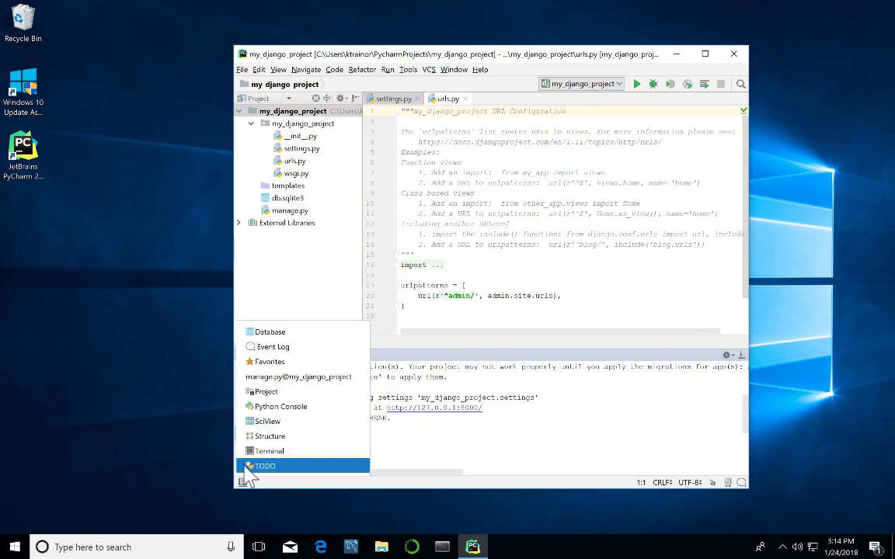
left_click(263, 407)
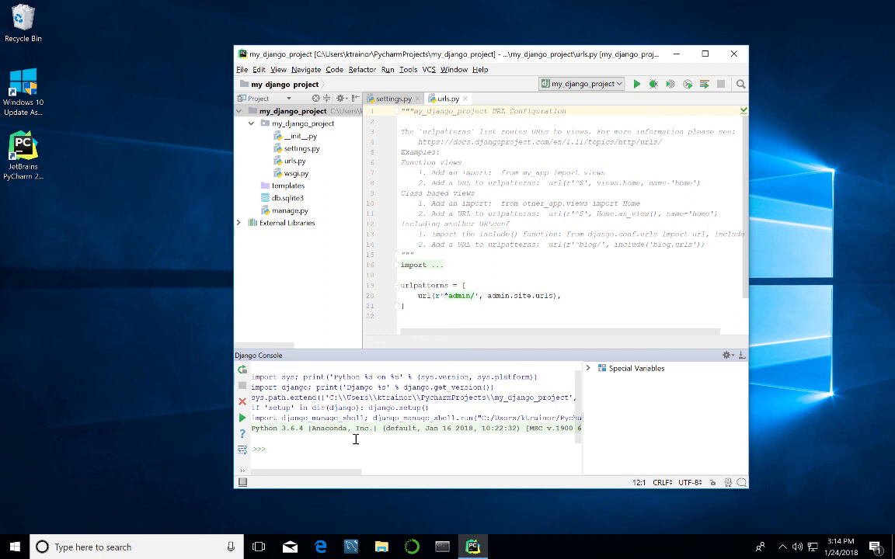
mouse_move(242, 480)
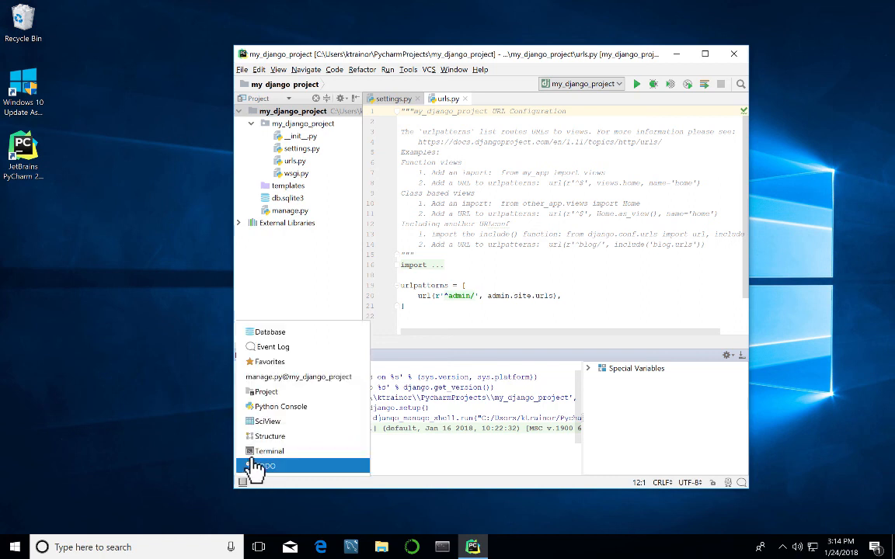
left_click(258, 454)
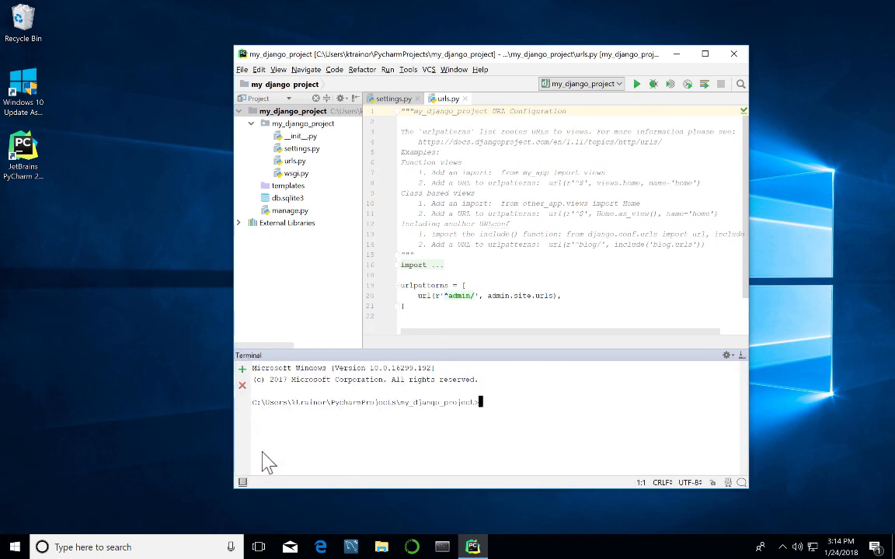